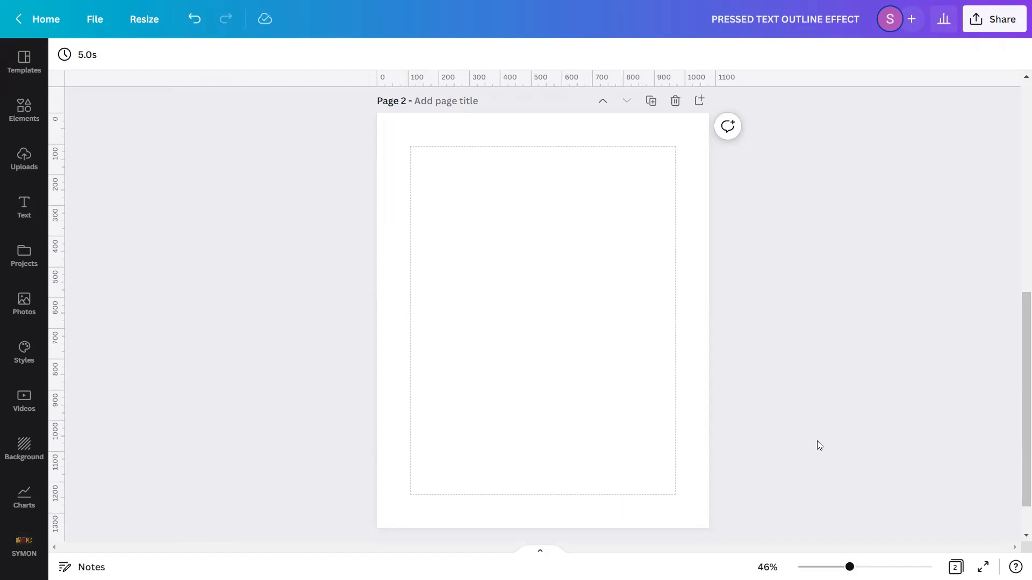
Set the background colour of page 2 to #E1D3C8
click(580, 368)
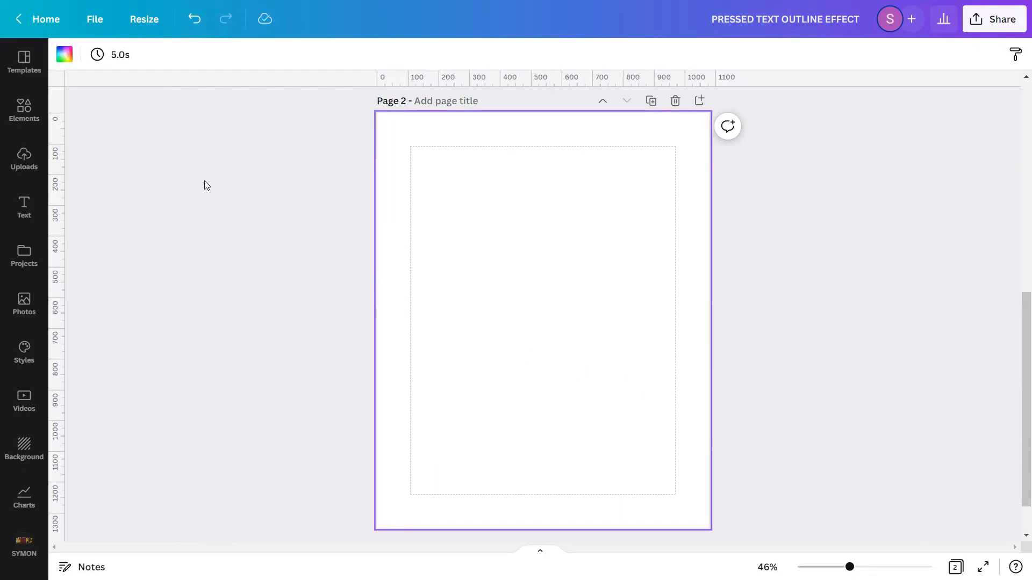
click(64, 54)
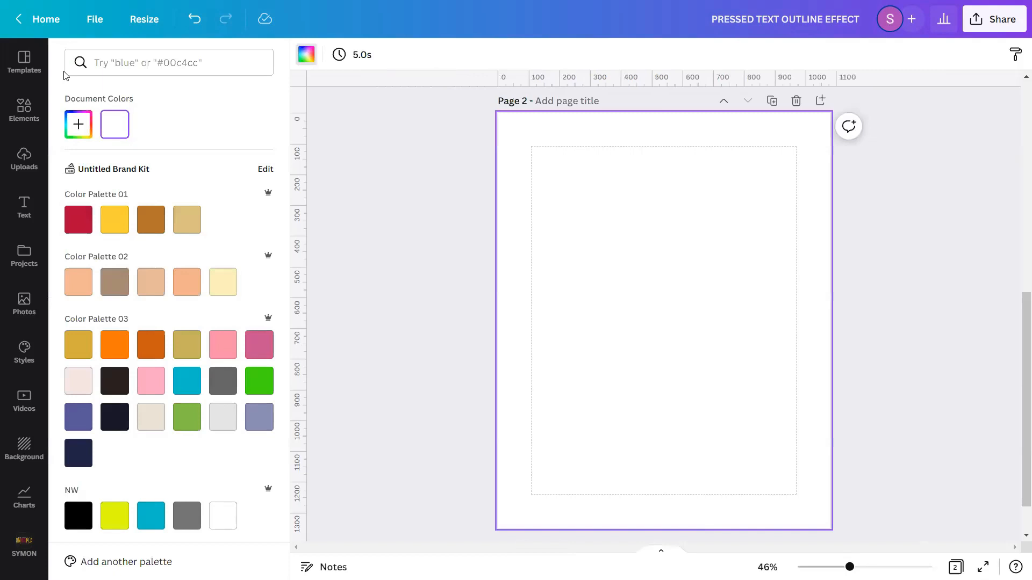
click(77, 129)
text(#)
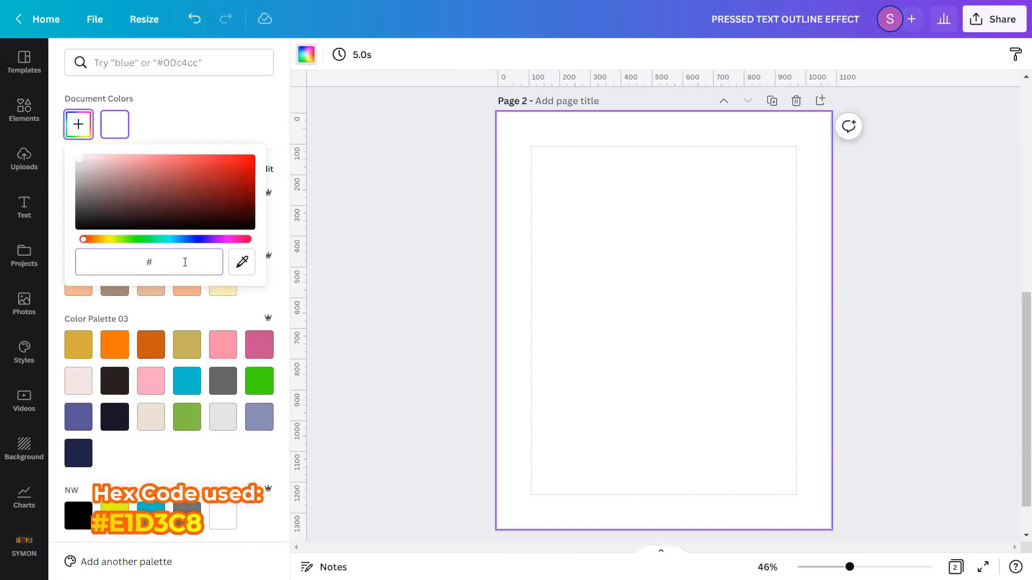
text(E1D)
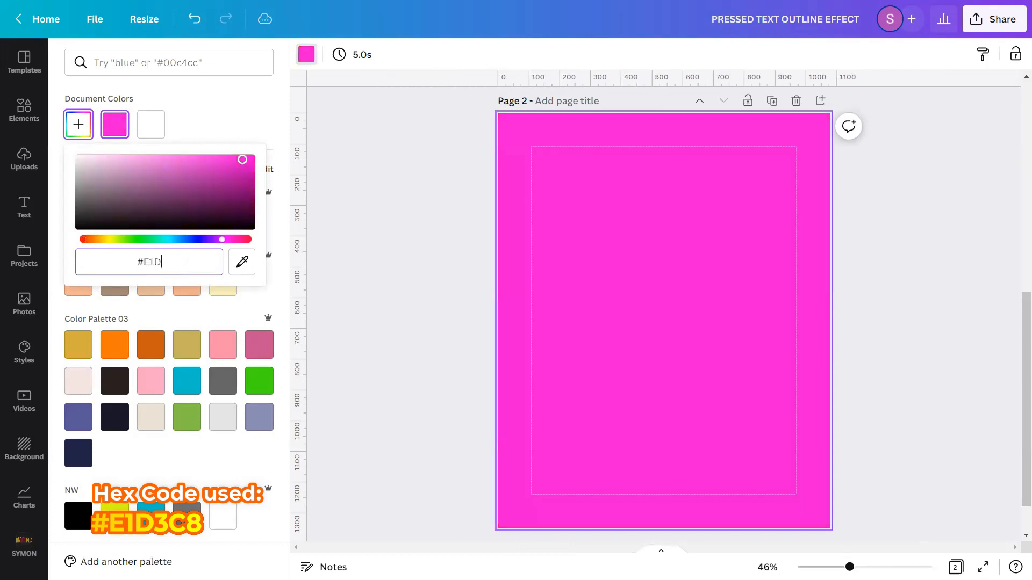
text(3C8)
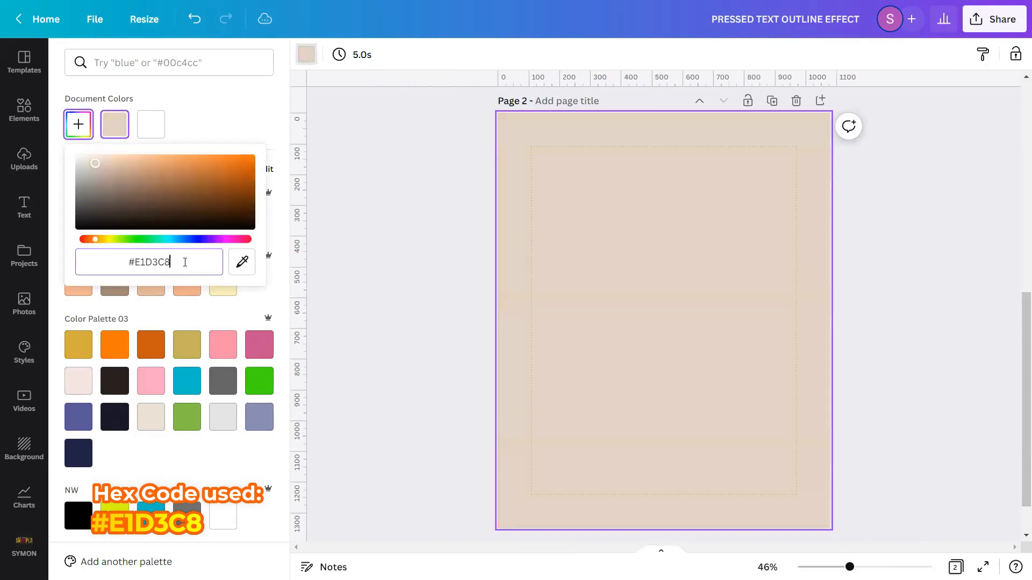
click(403, 261)
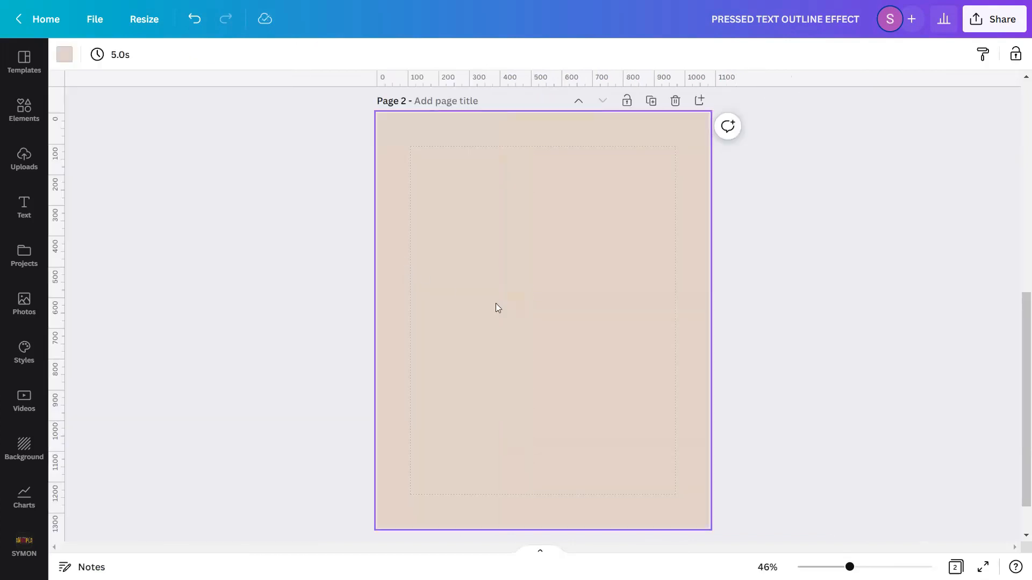
click(841, 363)
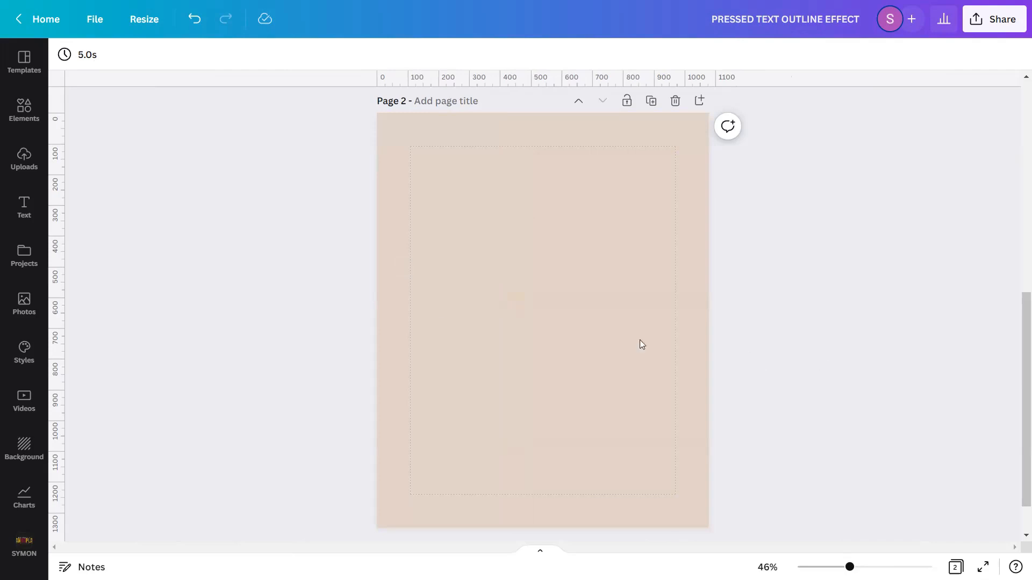
Add a heading reading "LIMITED EDITION" on two lines and centre it on the page
click(22, 210)
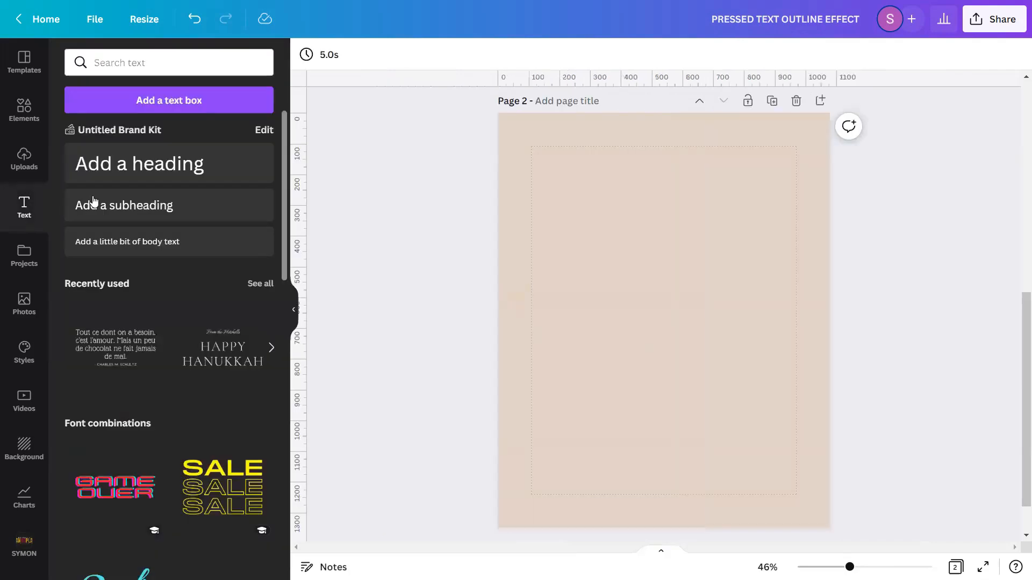
click(151, 168)
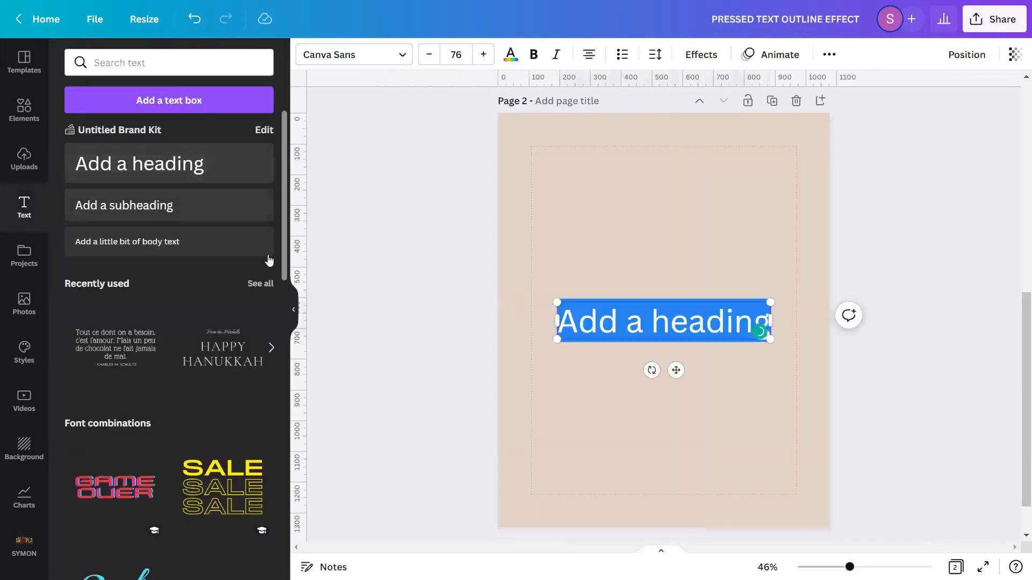
click(294, 309)
click(591, 290)
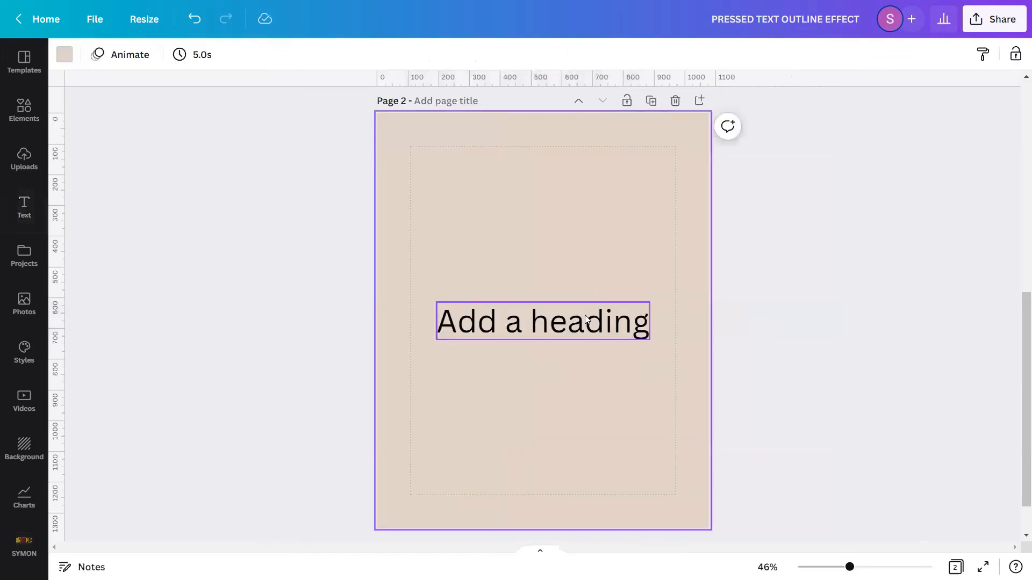
double_click(585, 316)
text(LIMITED)
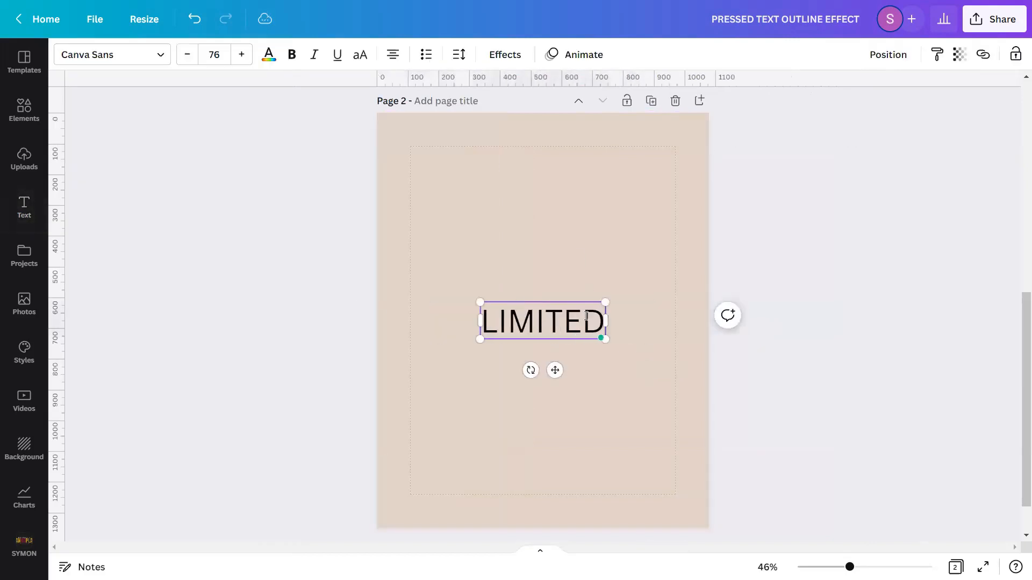
key(Return)
text(EDITION)
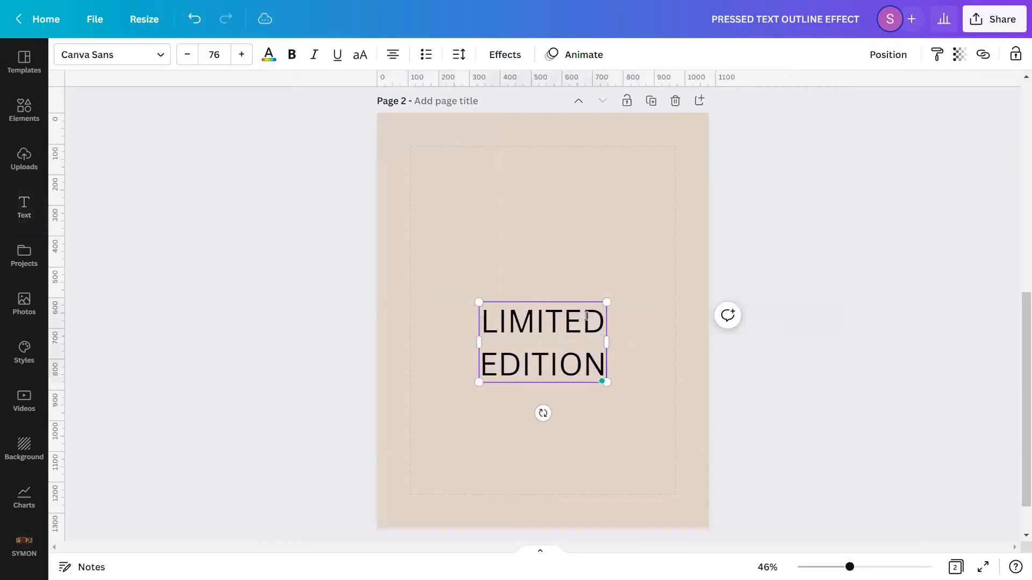
click(639, 292)
drag(578, 344, 579, 322)
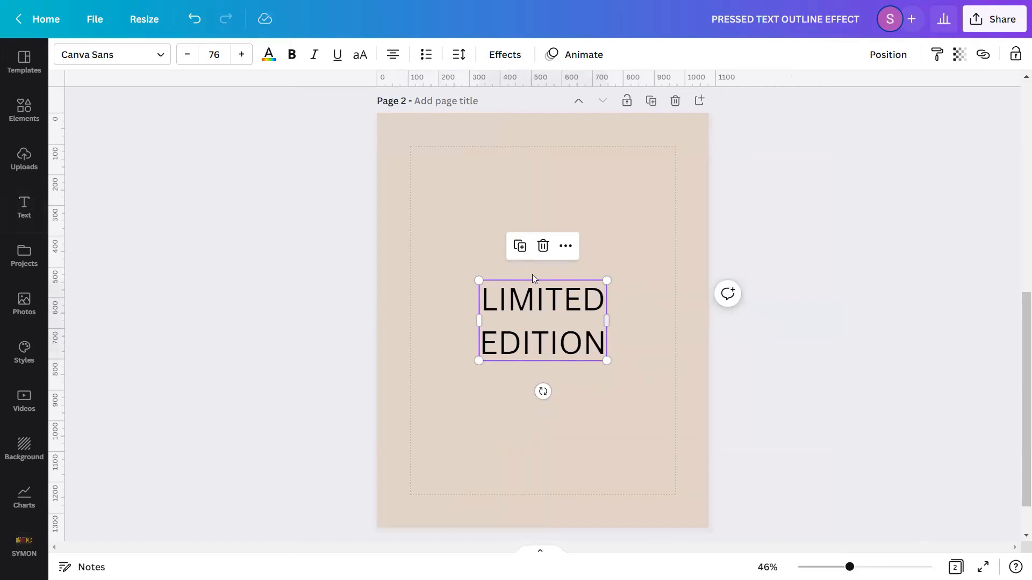
Change the font of the LIMITED EDITION heading to Kare Shadow
click(157, 58)
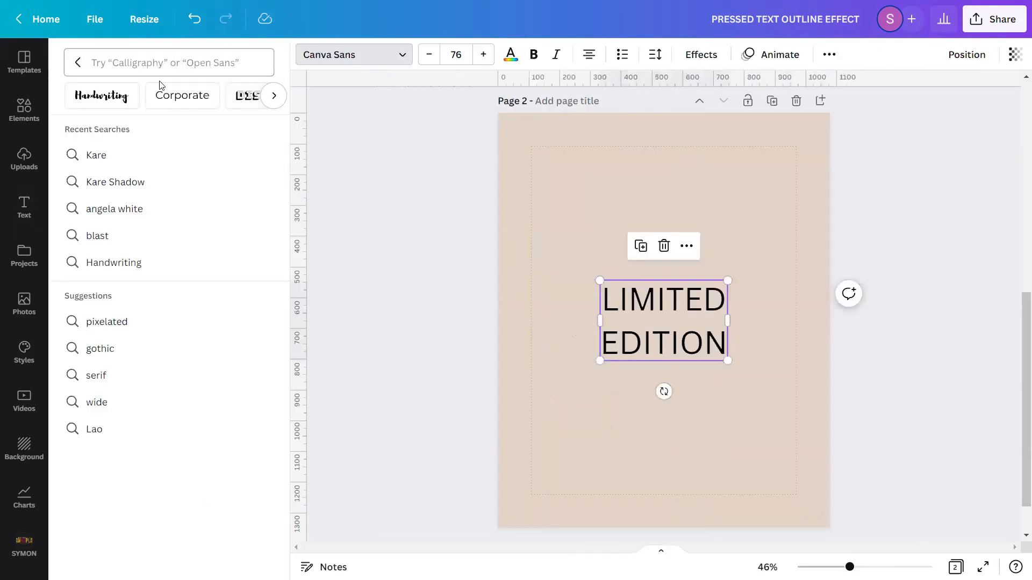
text(KA)
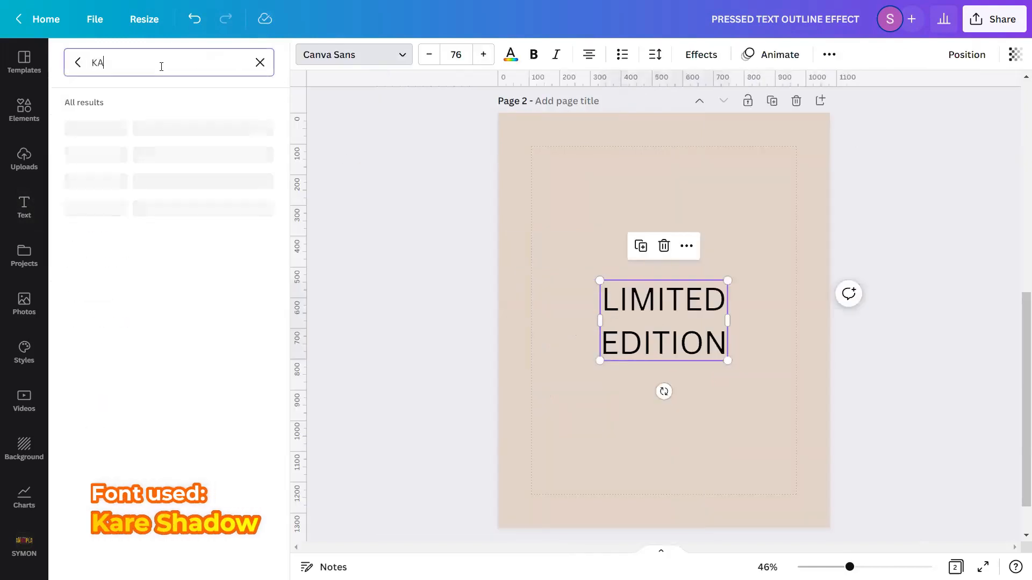
text(RE SHADOW)
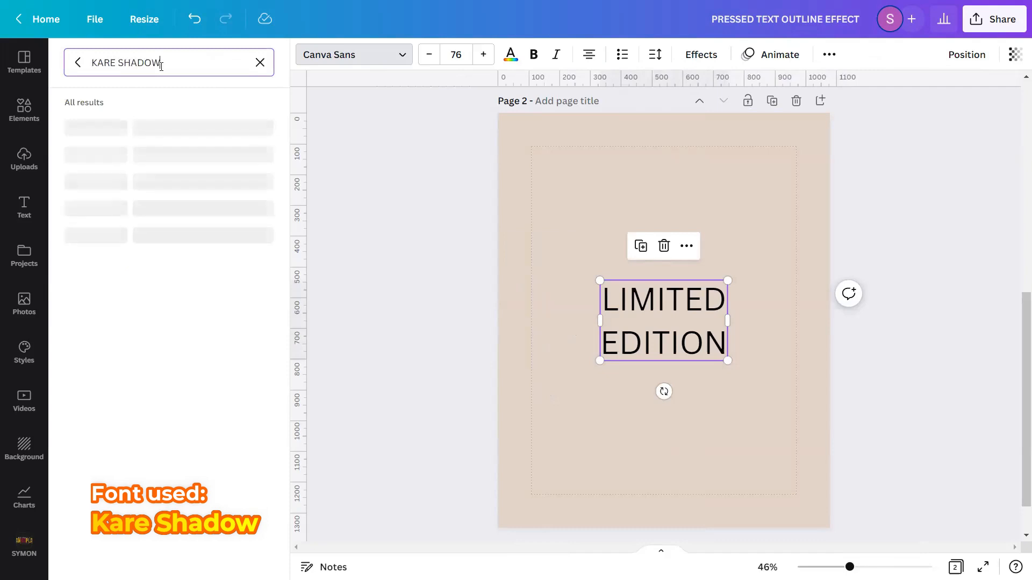
click(164, 191)
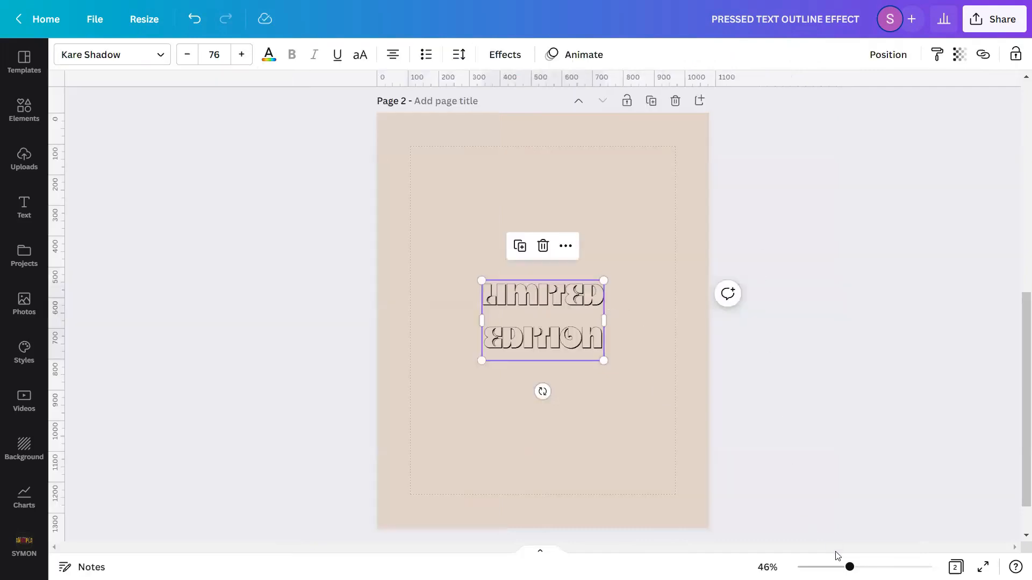
Set the heading's letter spacing to -33 and its line spacing to 0.79
drag(849, 567, 876, 567)
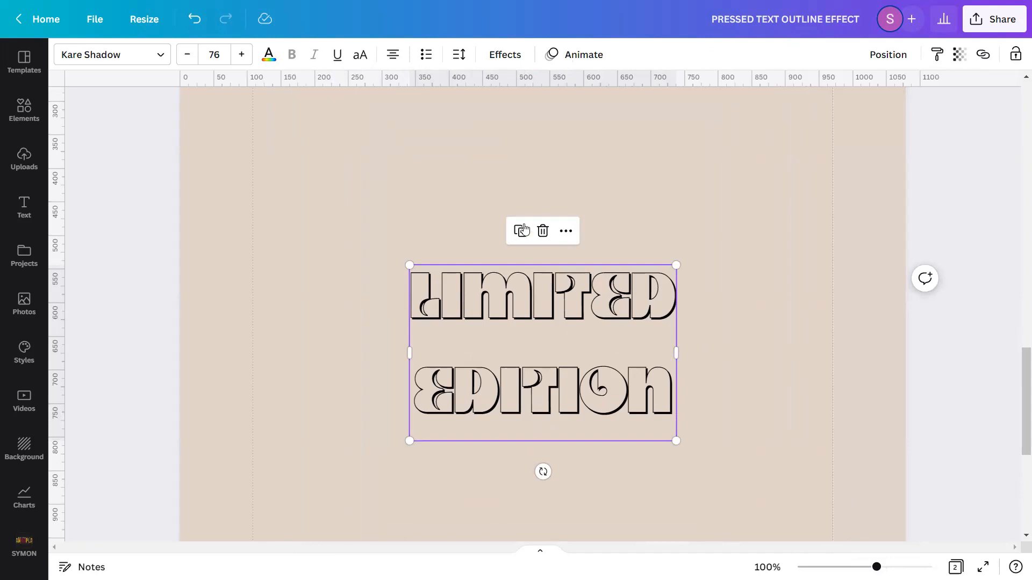
click(464, 57)
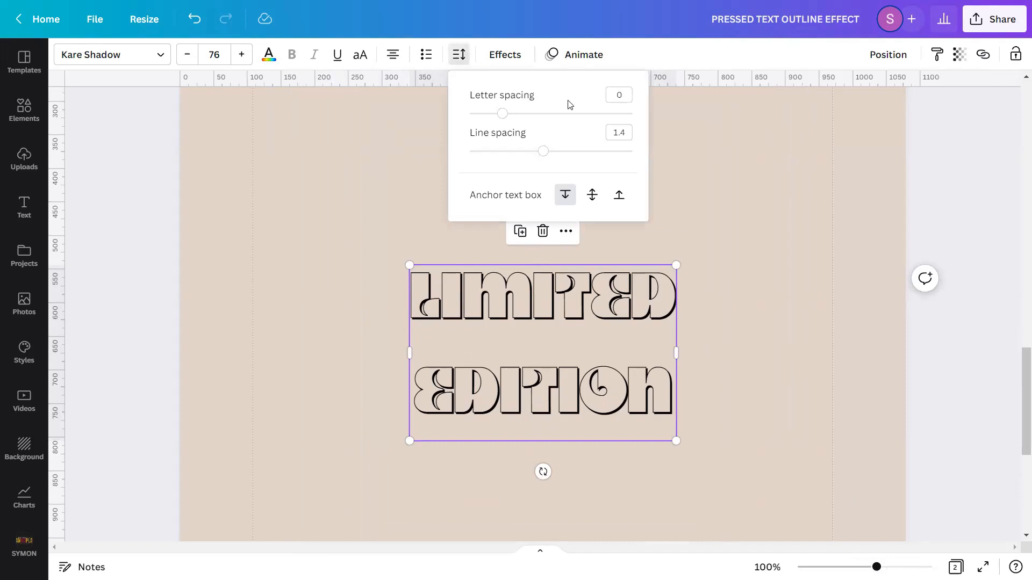
click(621, 96)
text(-33)
key(Return)
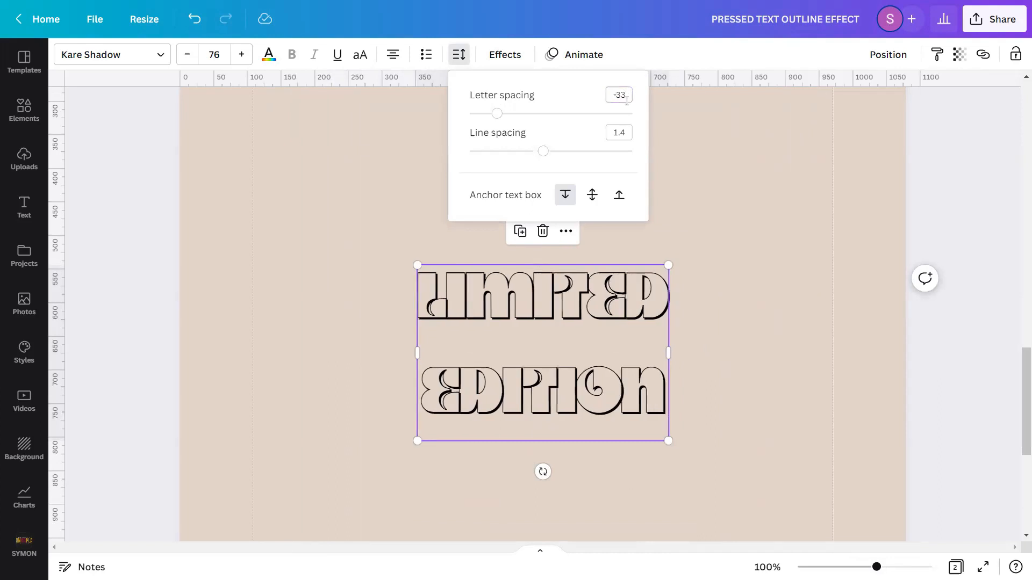
click(629, 132)
text(0.79)
key(Return)
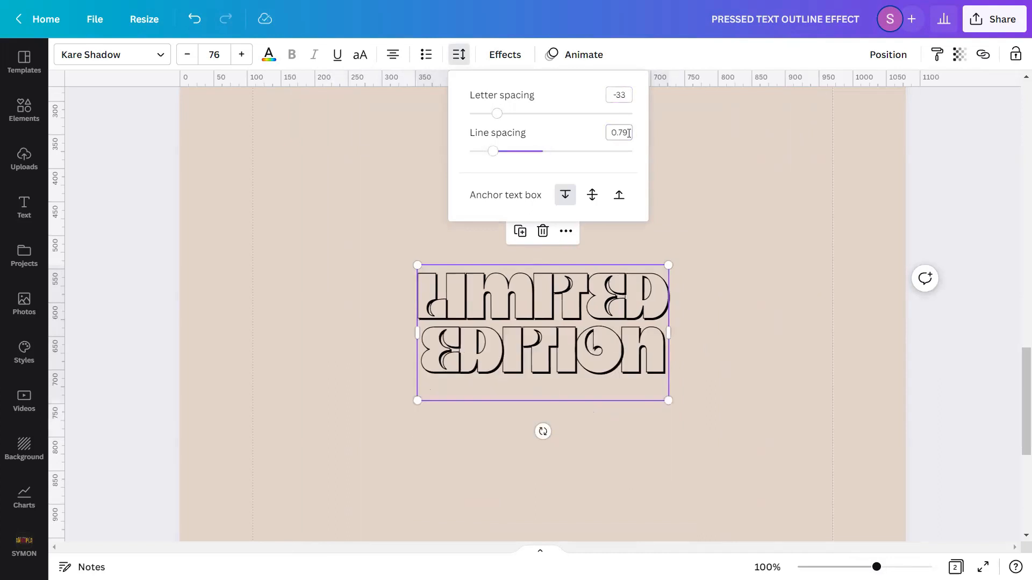
click(707, 246)
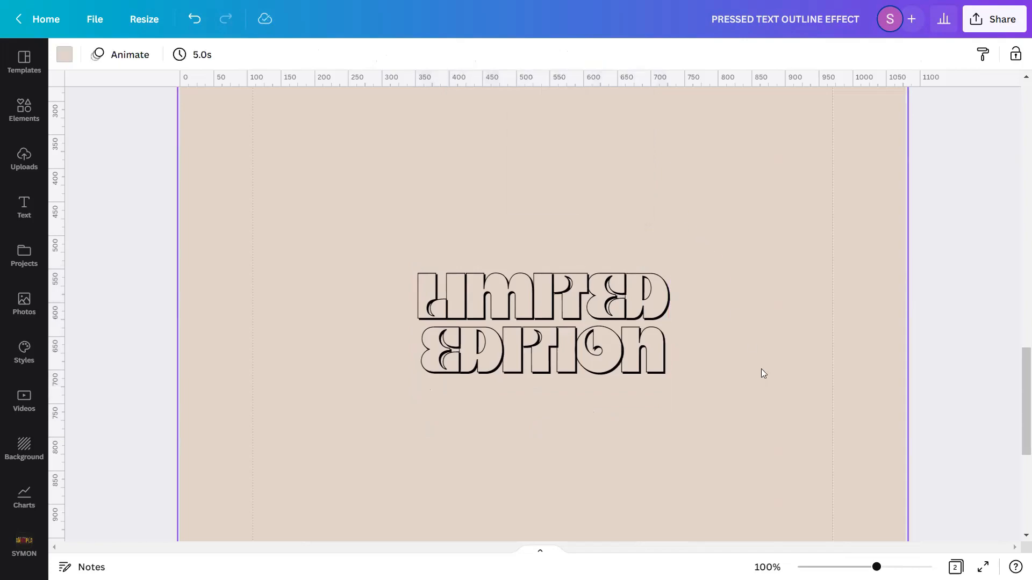
Duplicate the LIMITED EDITION text and place the copy directly below the original, aligned with it
mouse_move(876, 567)
mouse_down()
mouse_move(910, 567)
mouse_move(865, 567)
mouse_up()
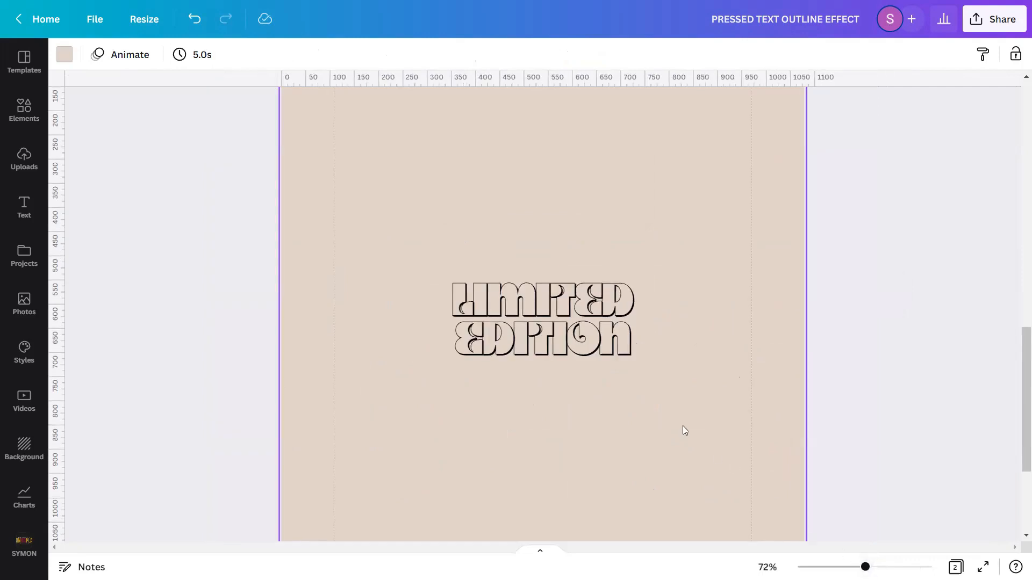
click(541, 312)
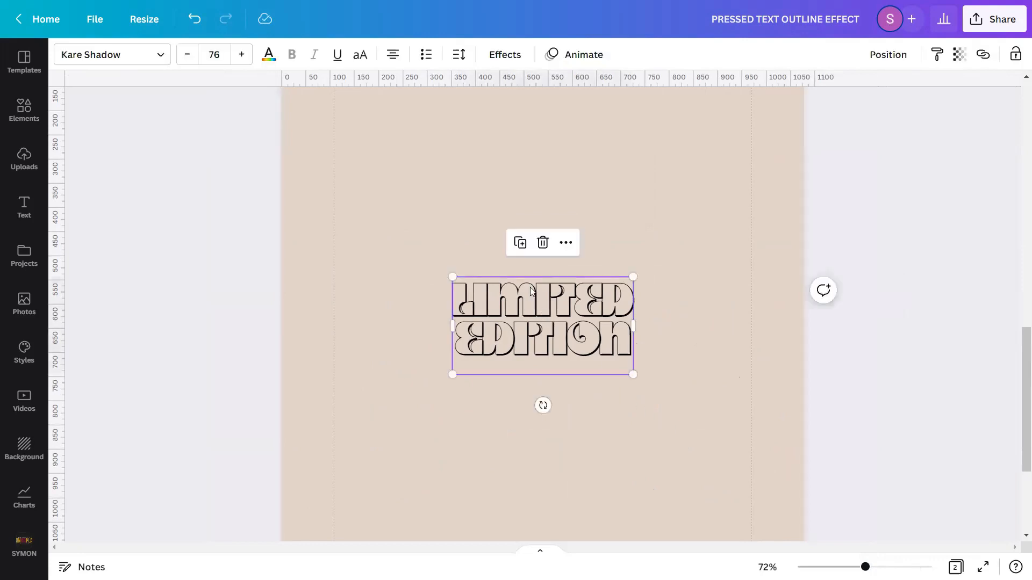
click(519, 243)
drag(543, 329, 530, 418)
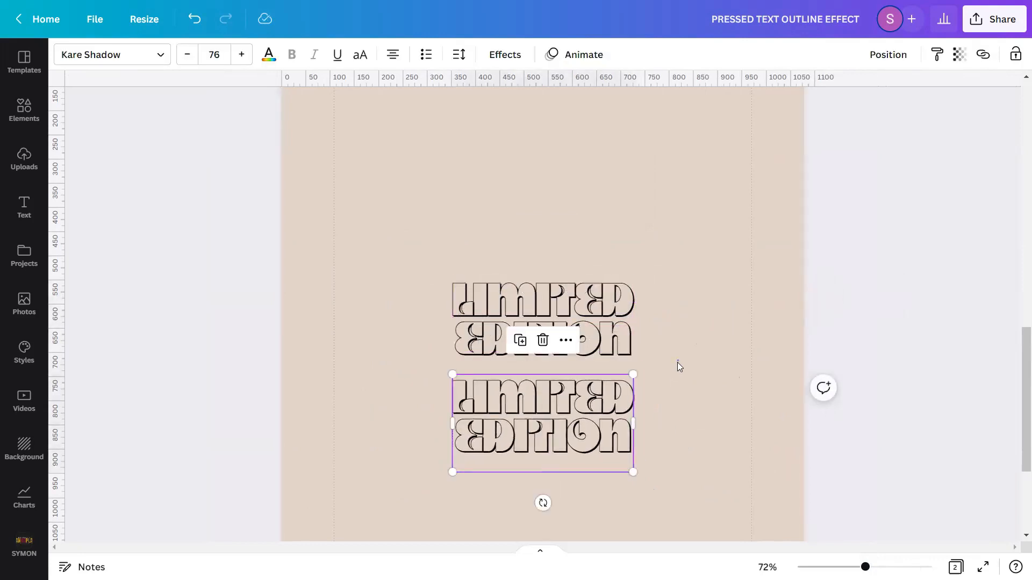
click(801, 522)
Change the font of the lower LIMITED EDITION copy to Kare
scroll(753, 334, up, 5)
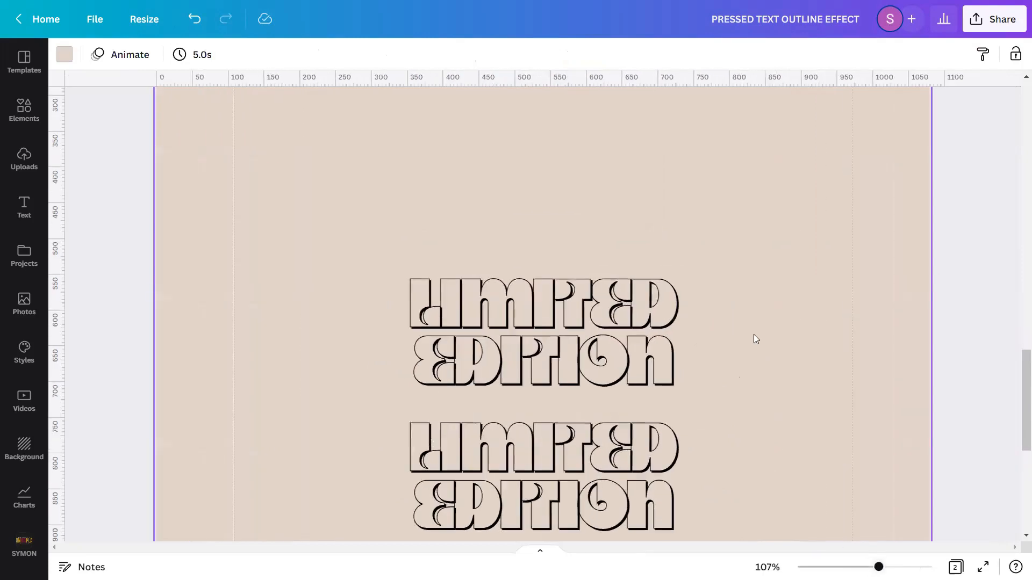
scroll(752, 354, down, 3)
click(598, 350)
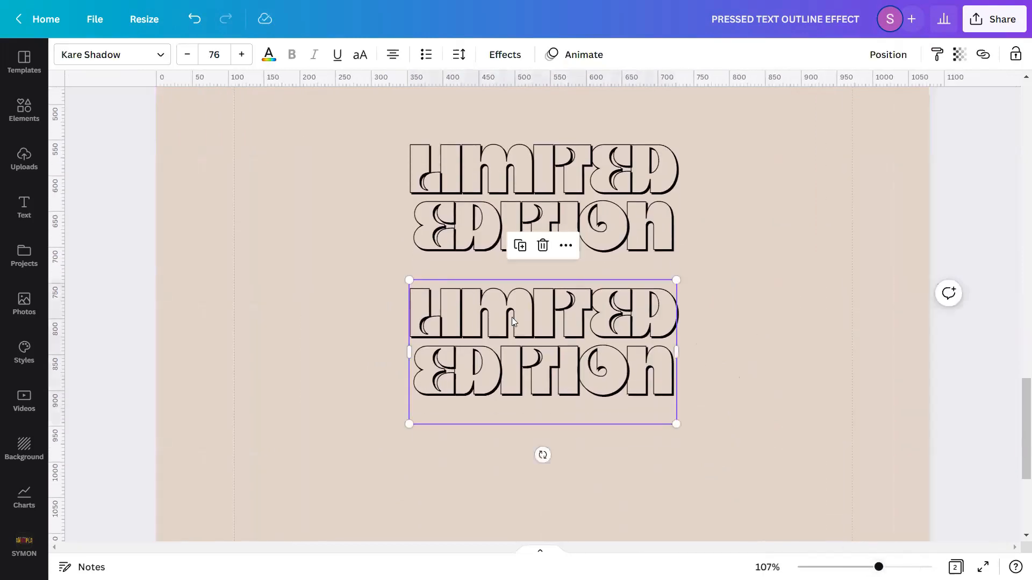
click(163, 60)
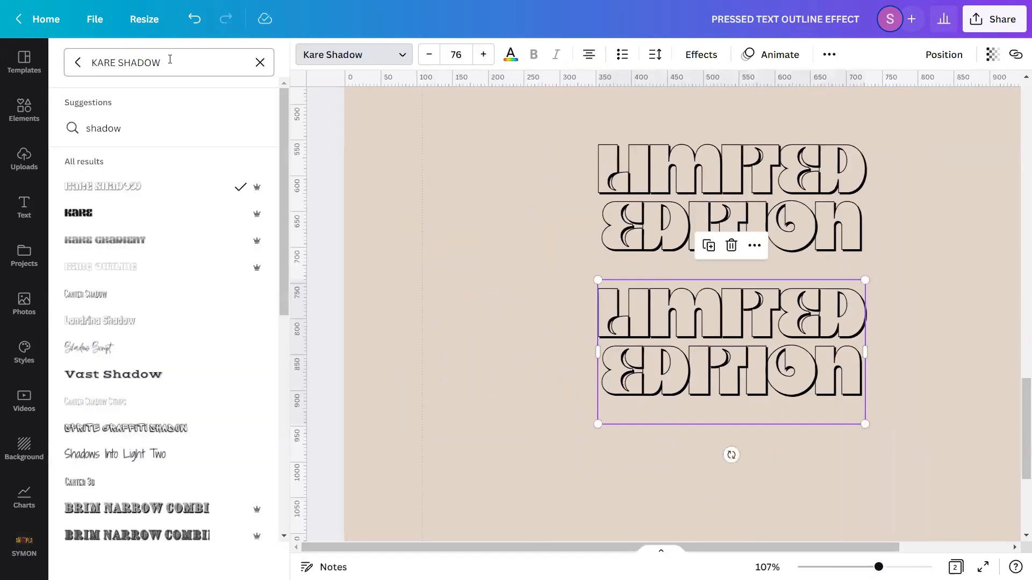
key(ctrl+shift+Left)
key(ctrl+shift+Left)
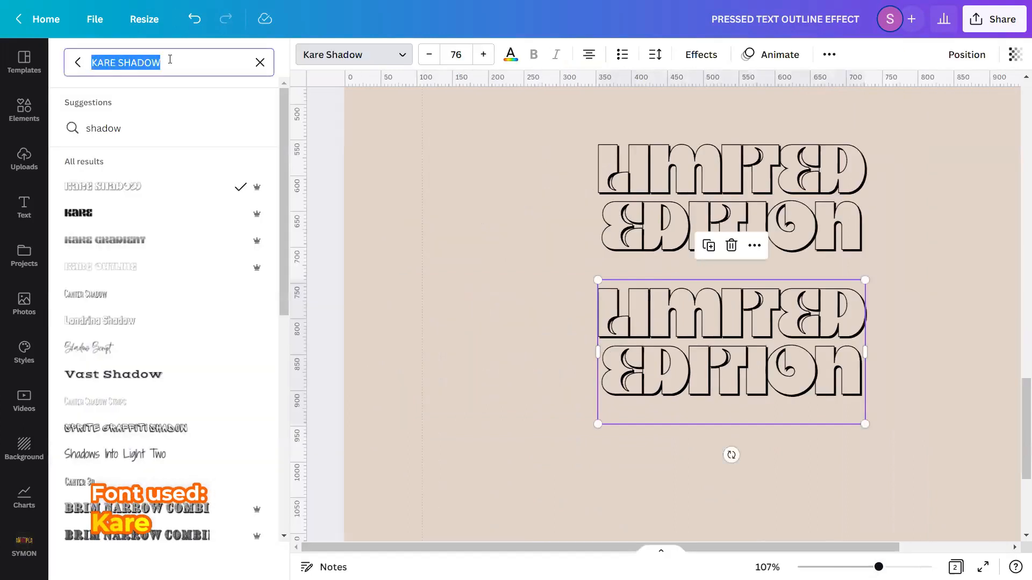
text(KARE)
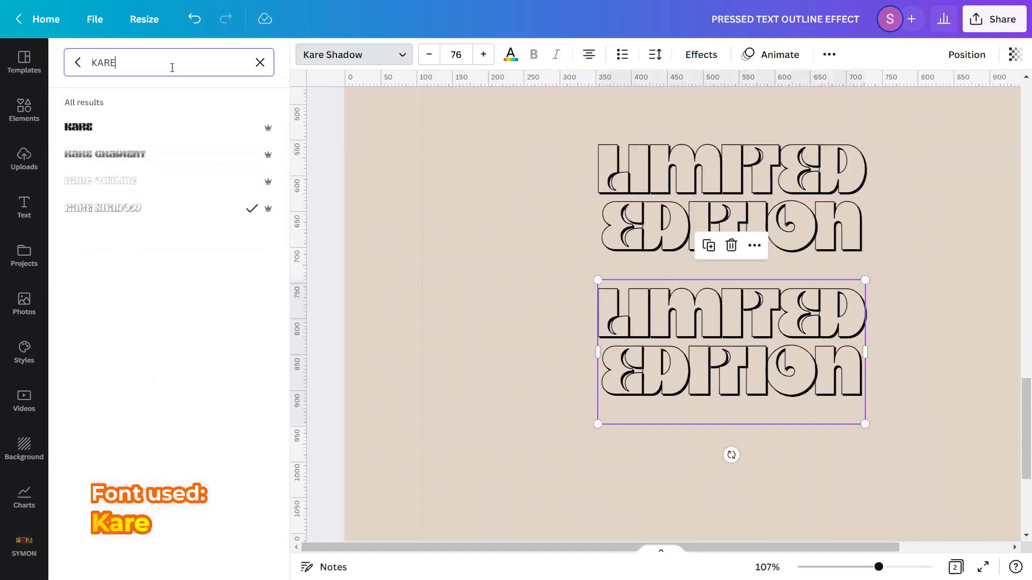
click(176, 126)
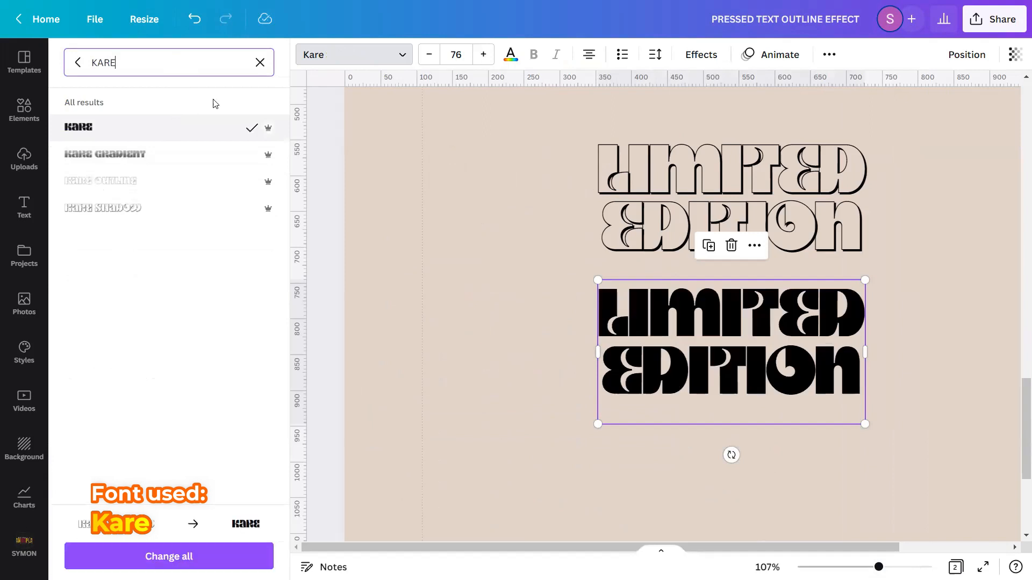
click(260, 63)
click(360, 238)
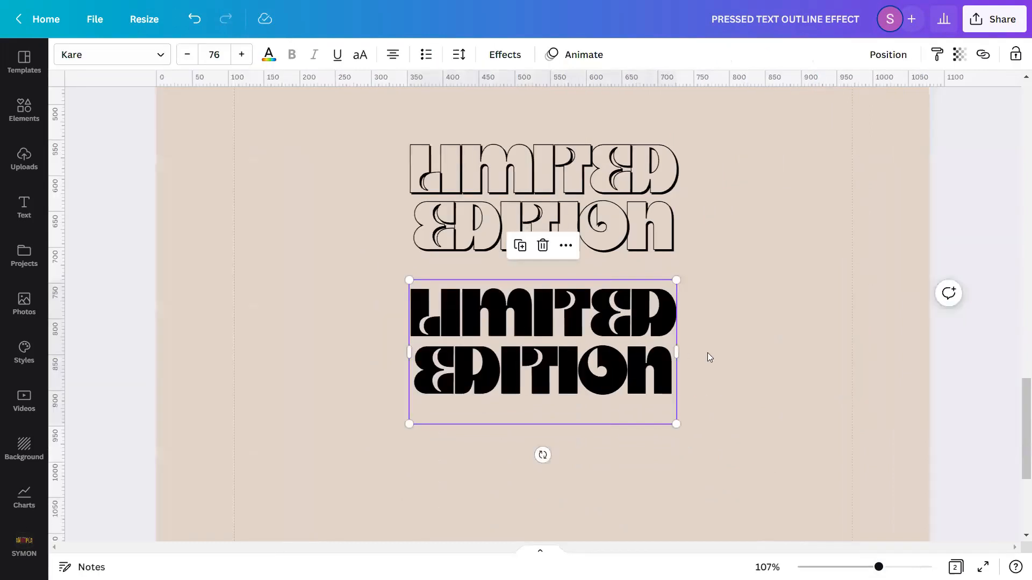
click(735, 355)
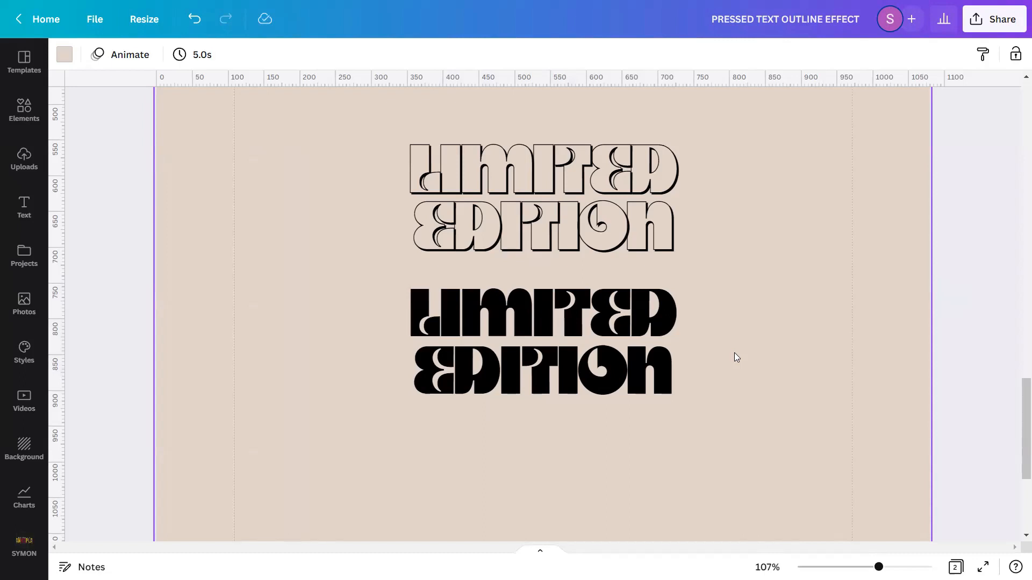
click(570, 329)
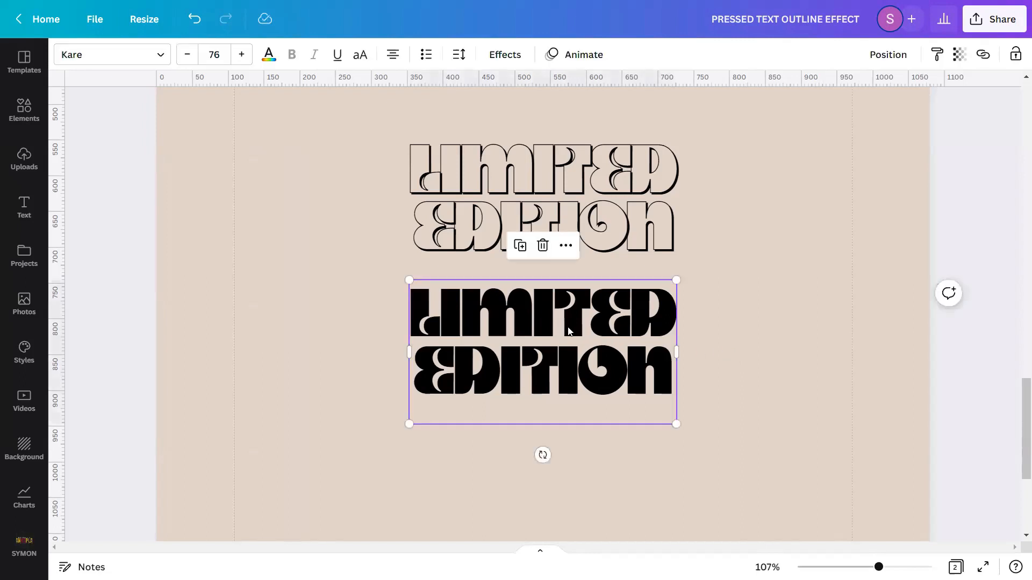
click(519, 246)
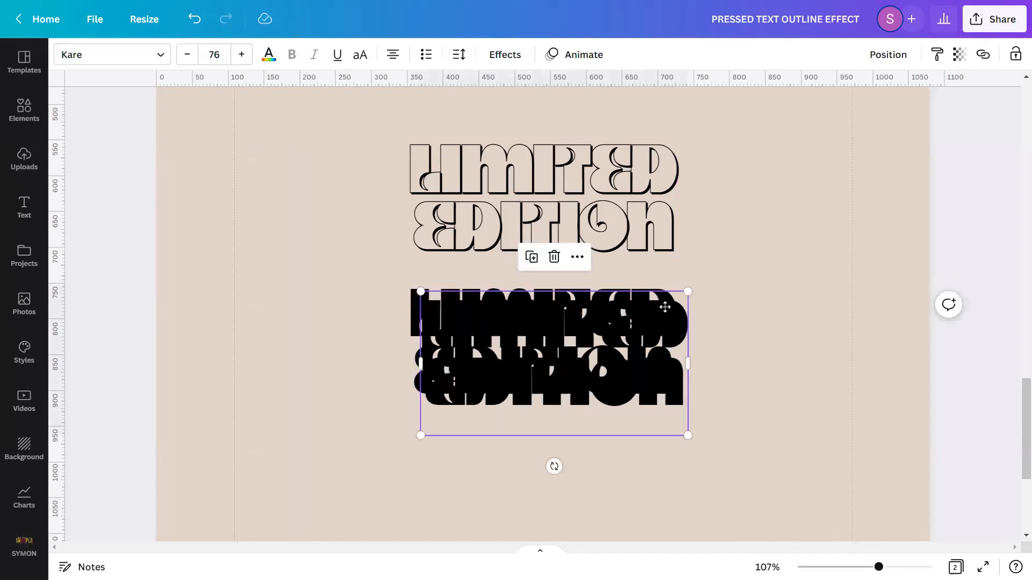
drag(666, 302, 820, 228)
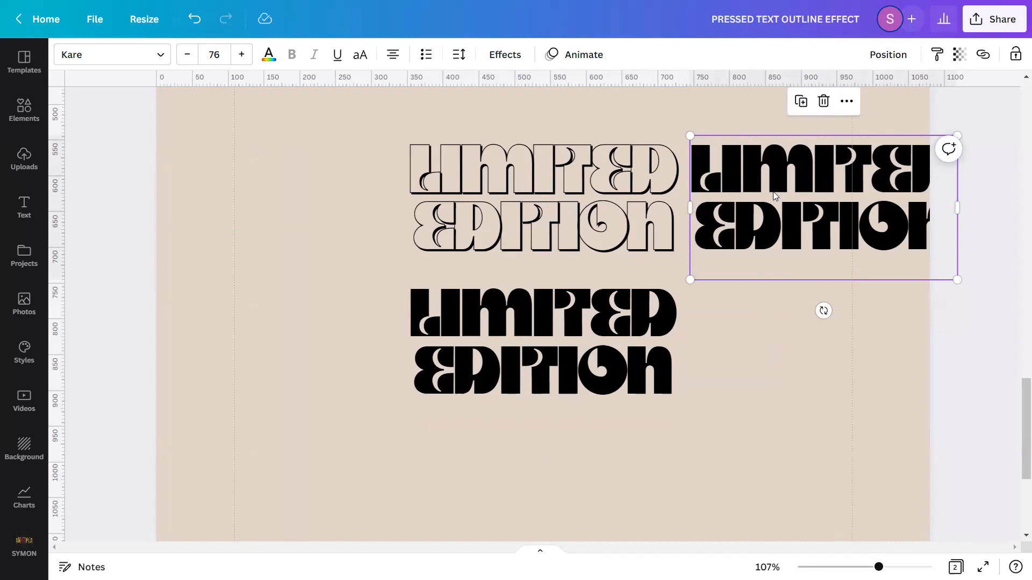
click(503, 55)
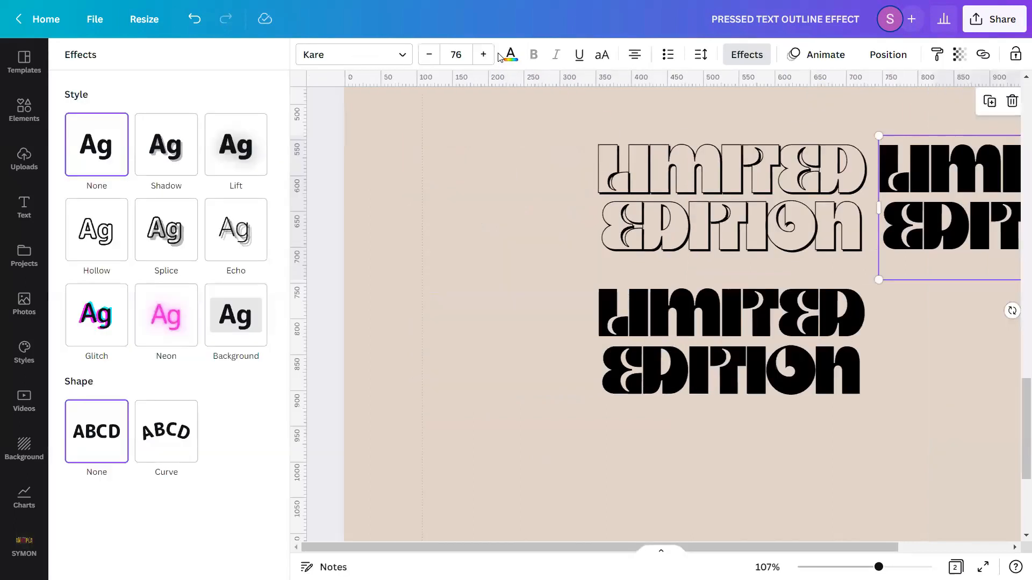
click(110, 216)
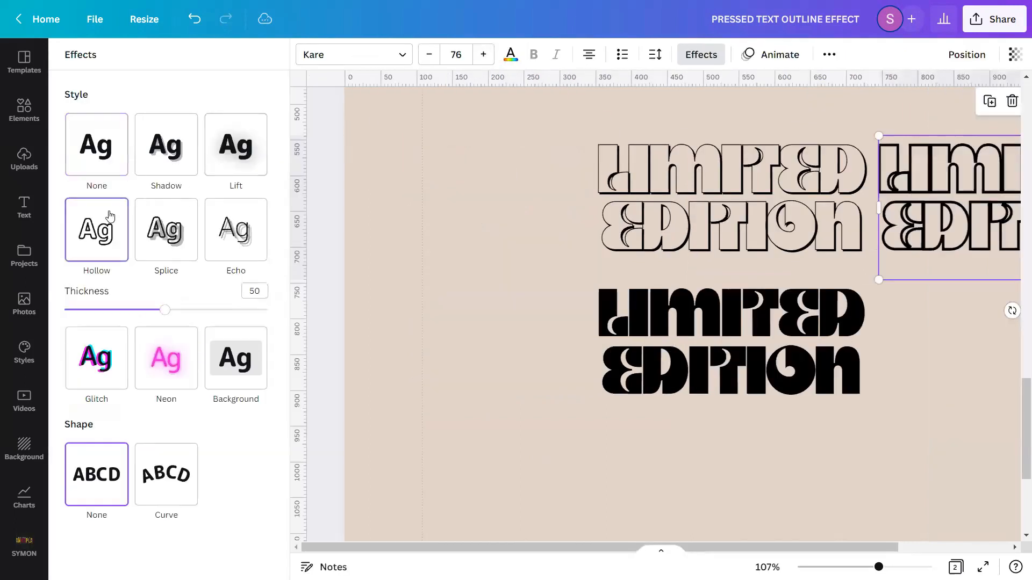
drag(164, 312, 127, 315)
click(444, 312)
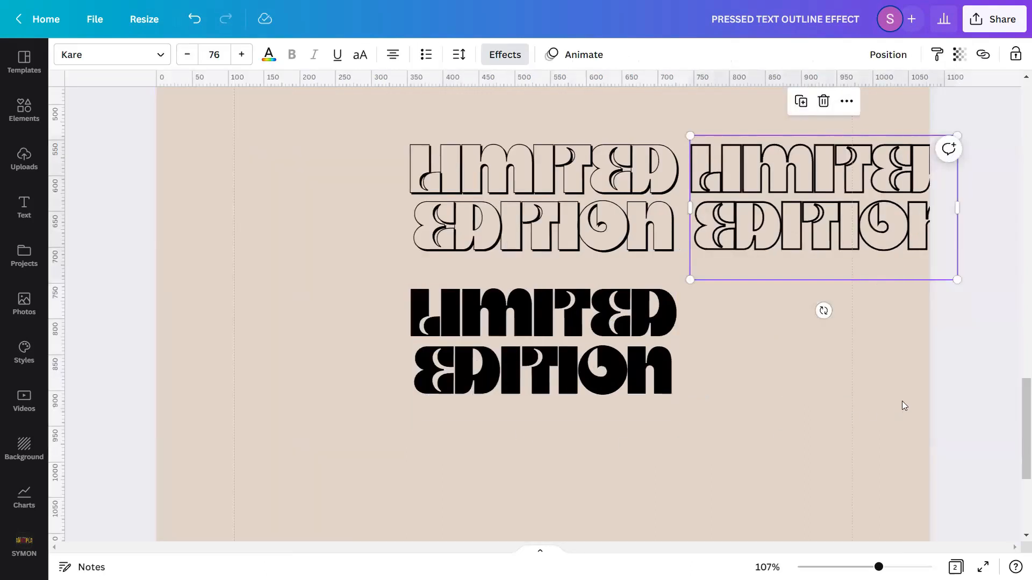
key(Delete)
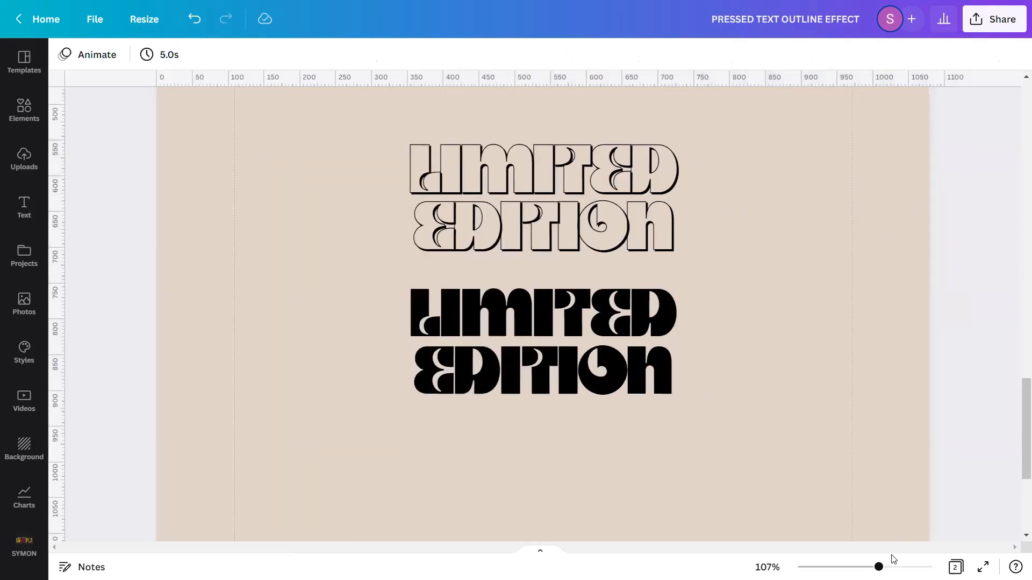
Change the color of the solid Kare LIMITED EDITION text to #E275C9
drag(878, 567, 856, 567)
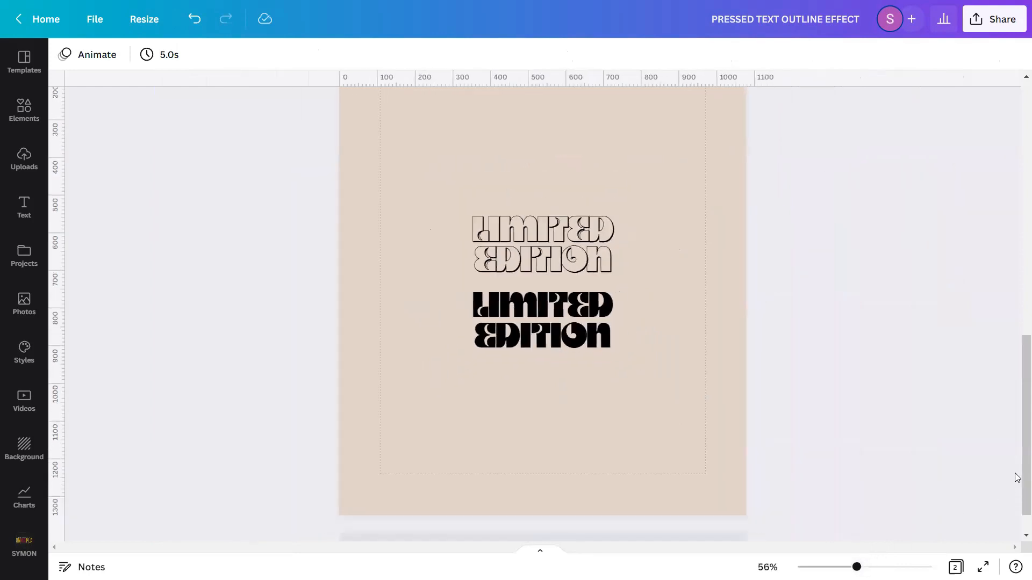
drag(1017, 456, 1016, 446)
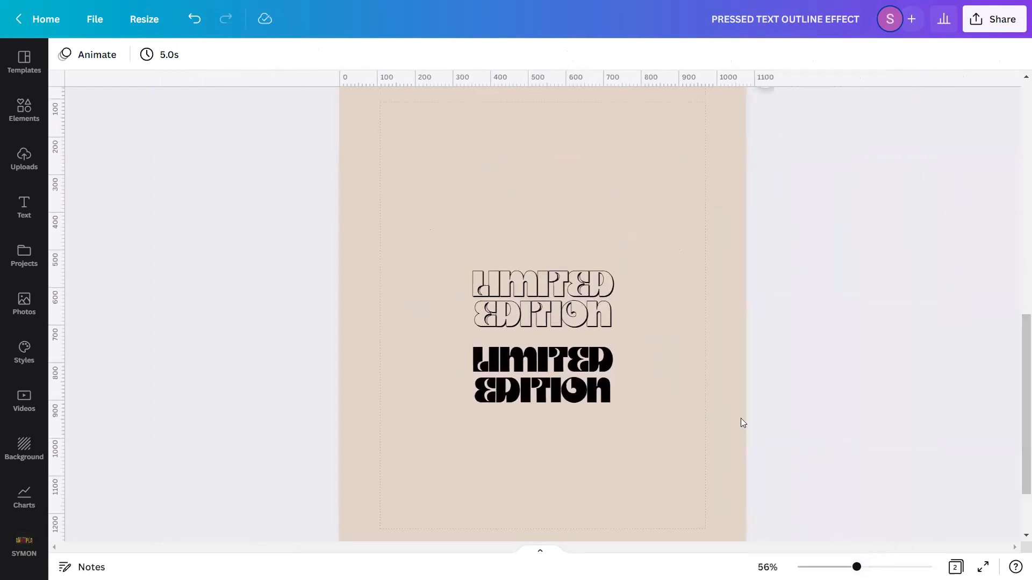
click(547, 378)
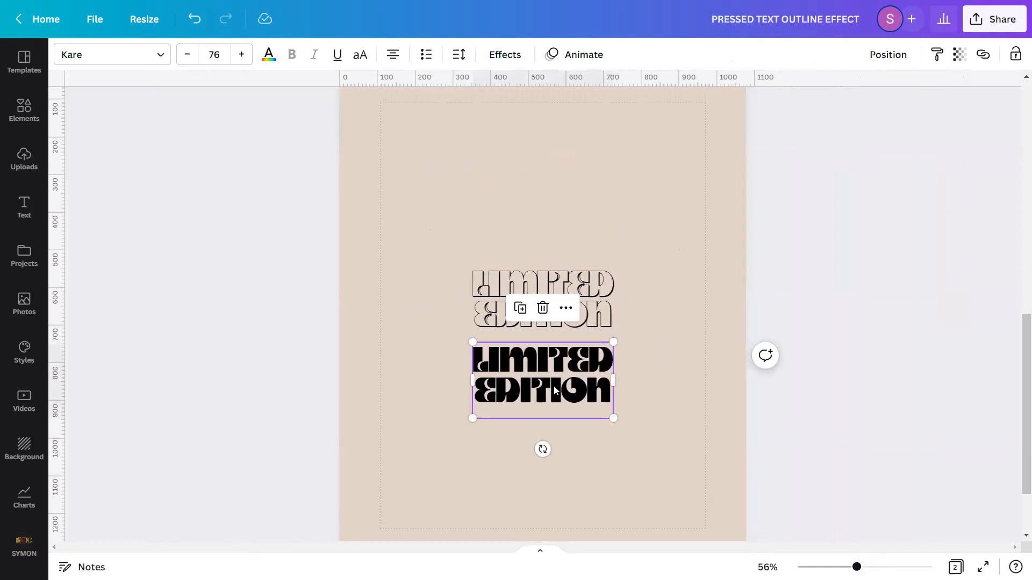
click(269, 54)
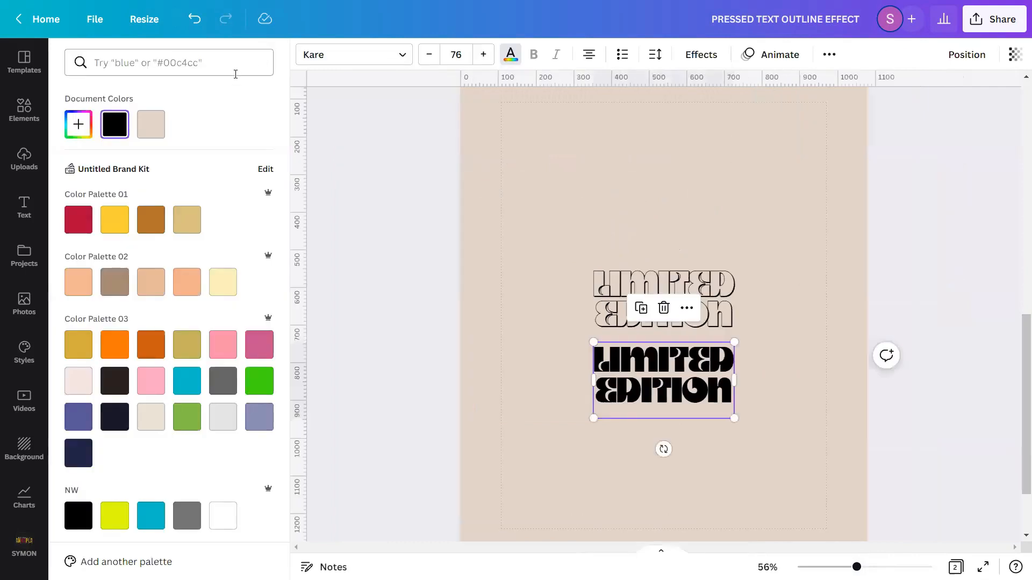
click(81, 127)
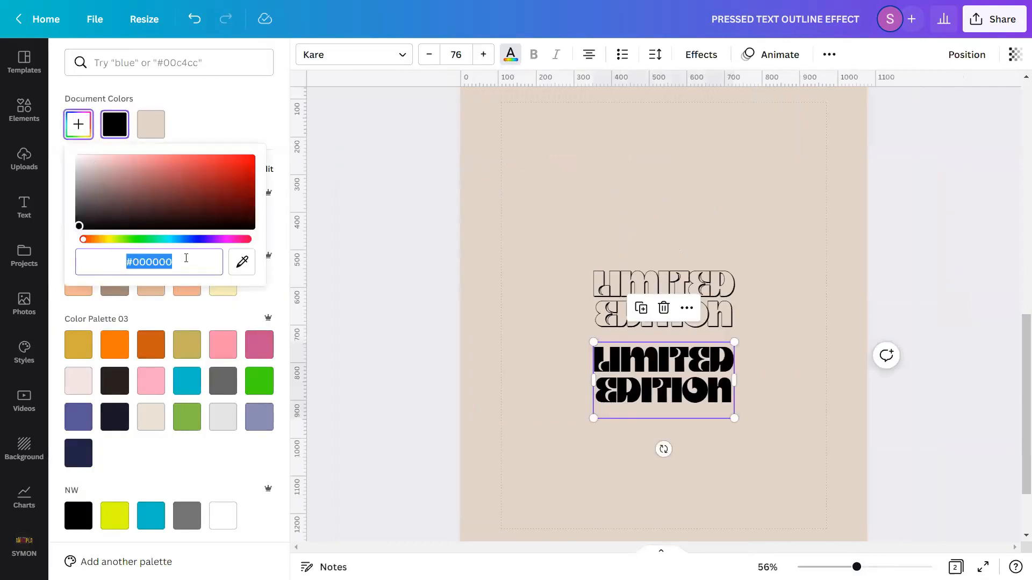
key(BackSpace)
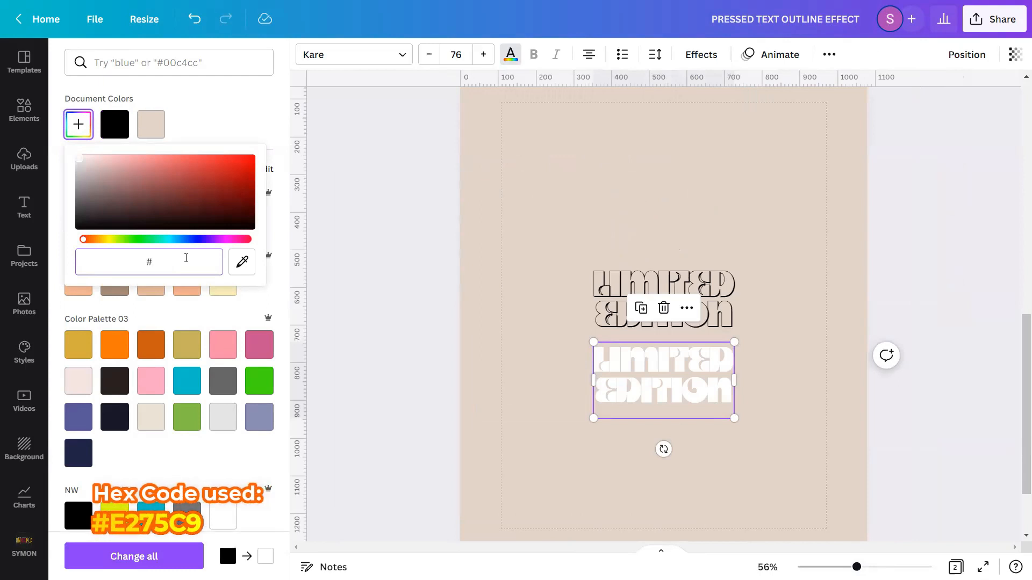
text(E27)
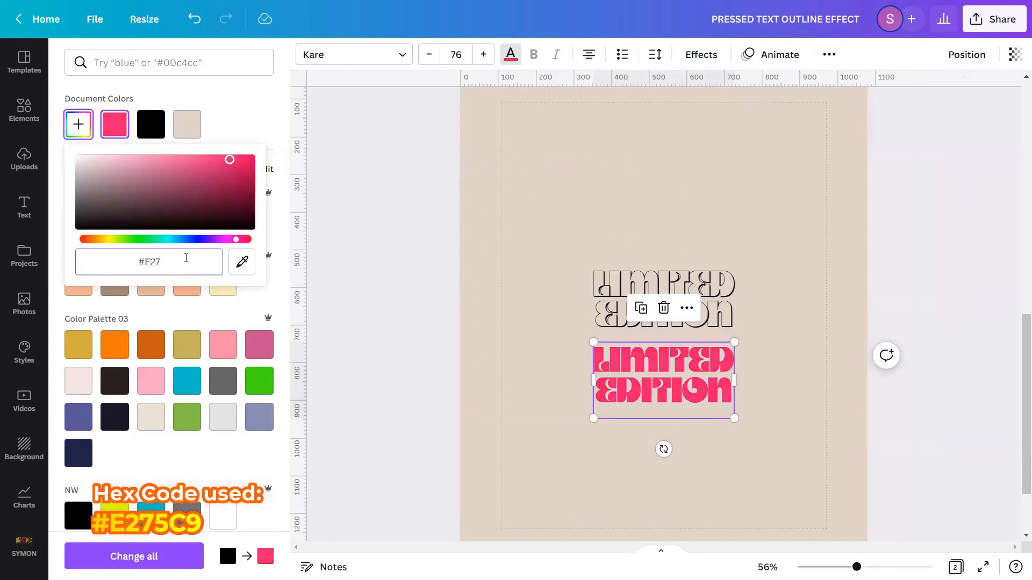
text(5C9)
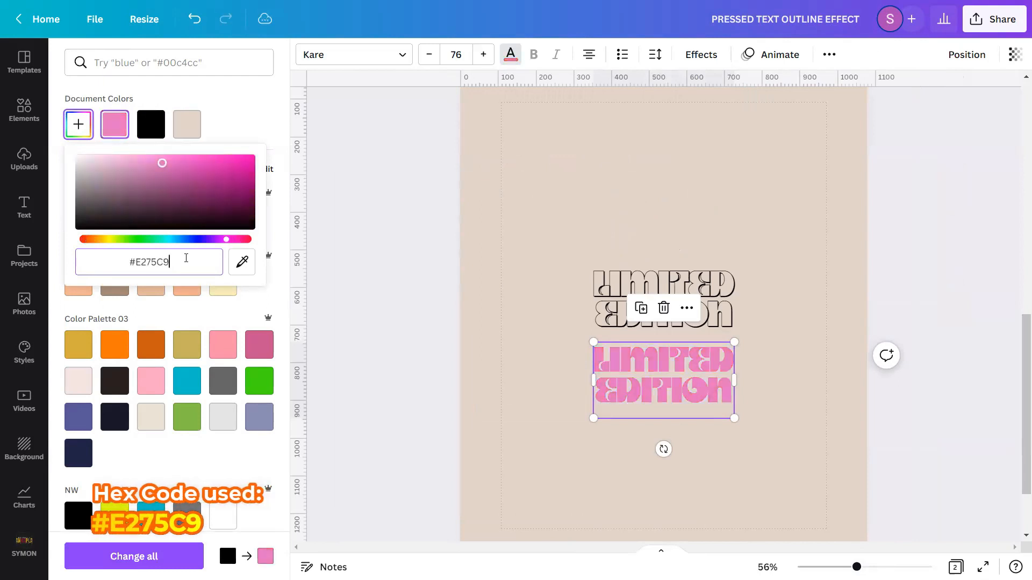
click(351, 242)
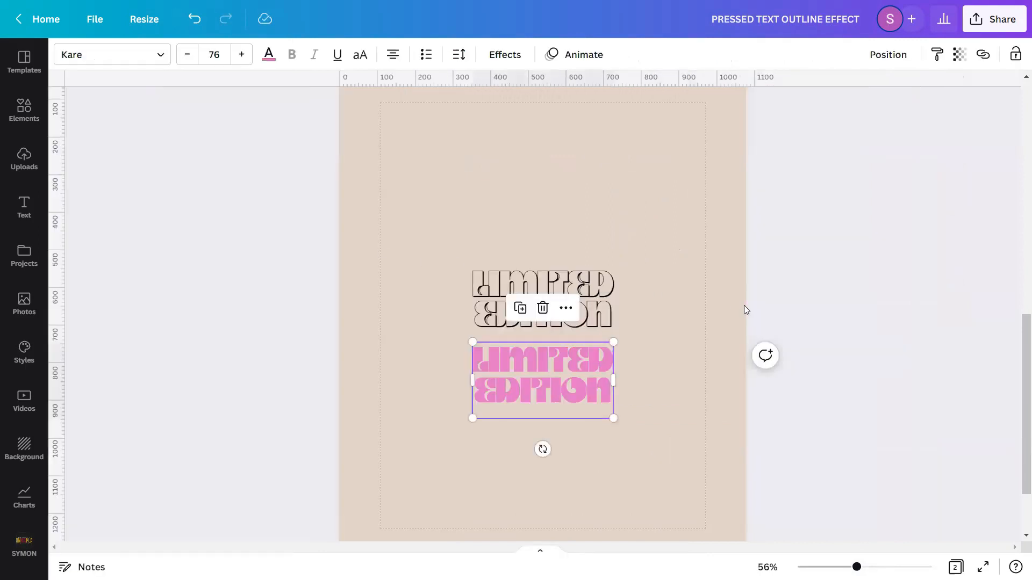
Set the transparency of the pink LIMITED EDITION text to 24
click(959, 54)
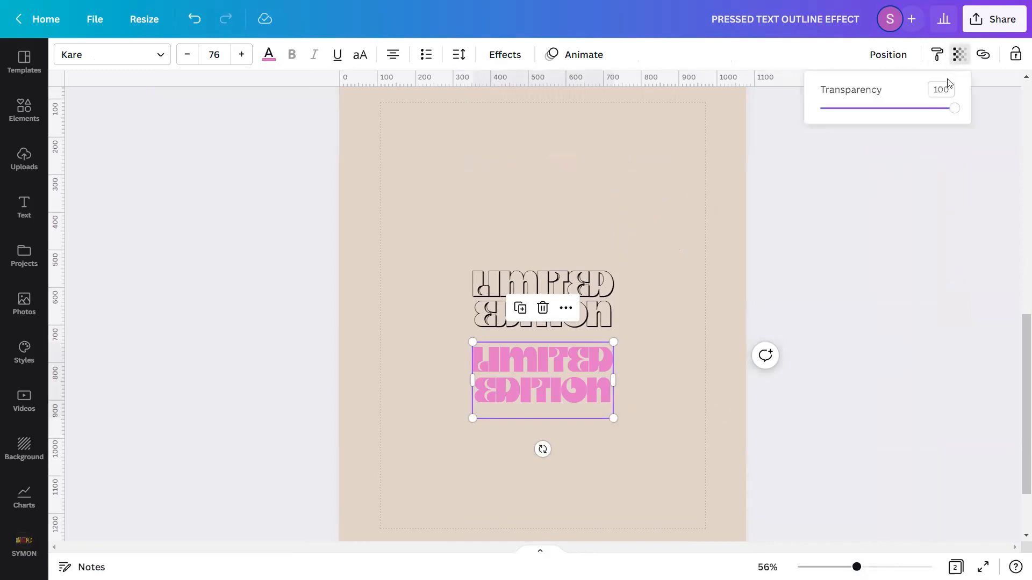
click(946, 86)
text(24)
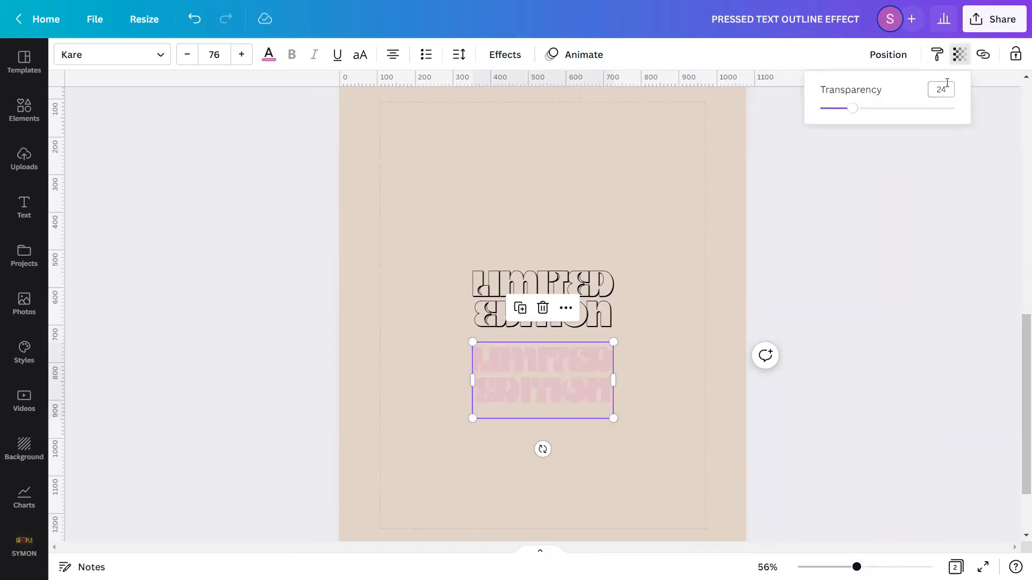
click(680, 311)
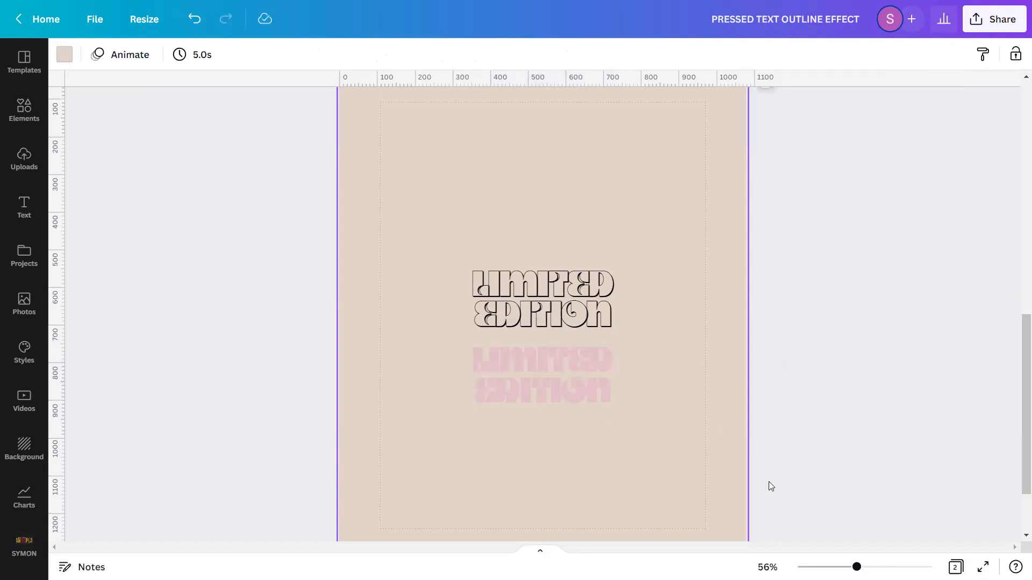
Duplicate the Kare Shadow LIMITED EDITION text and place the copy directly above the original, centered on the page
drag(856, 567, 877, 567)
scroll(772, 375, down, 1)
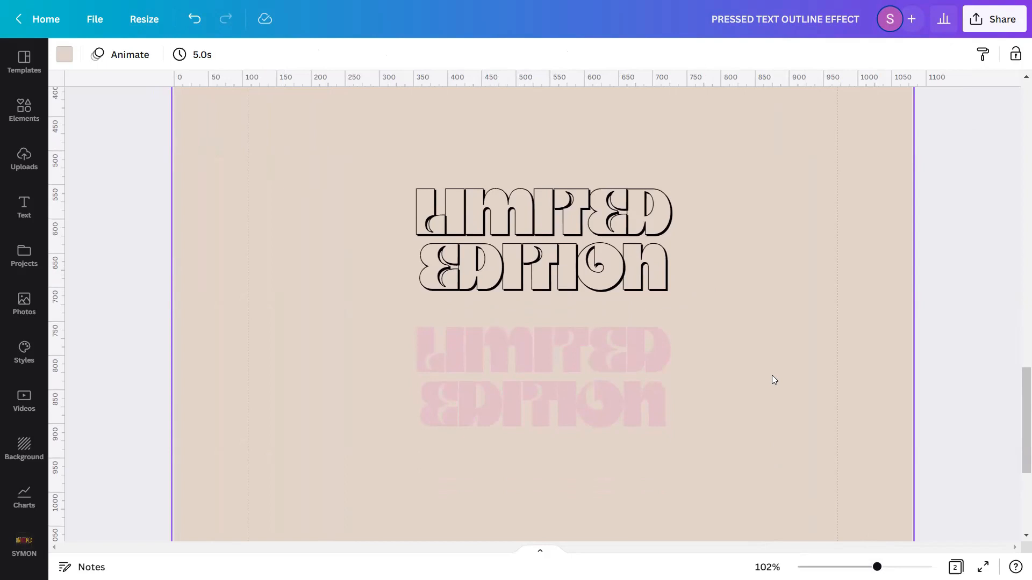
scroll(772, 380, up, 5)
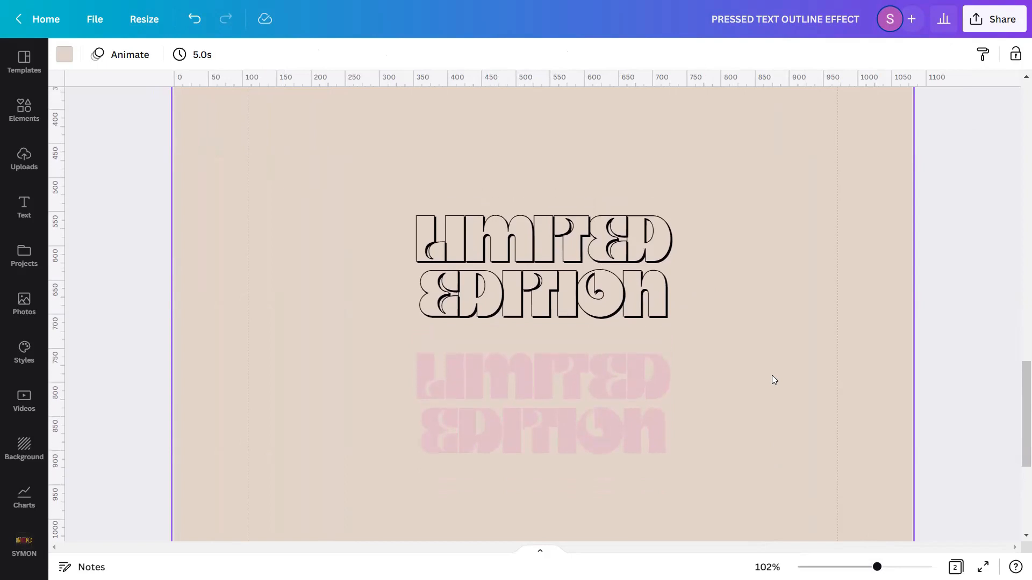
click(656, 408)
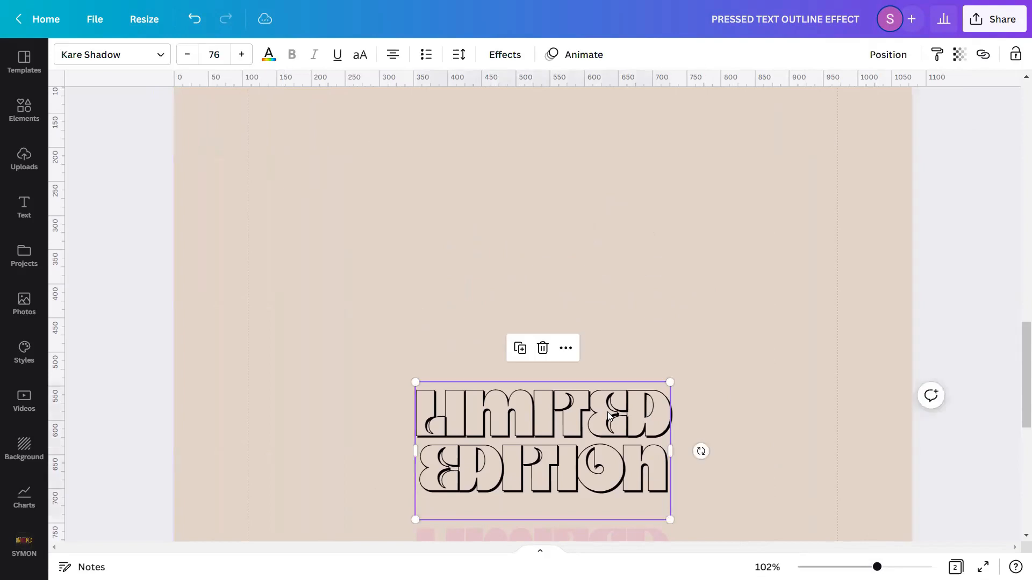
click(520, 348)
drag(564, 451, 556, 298)
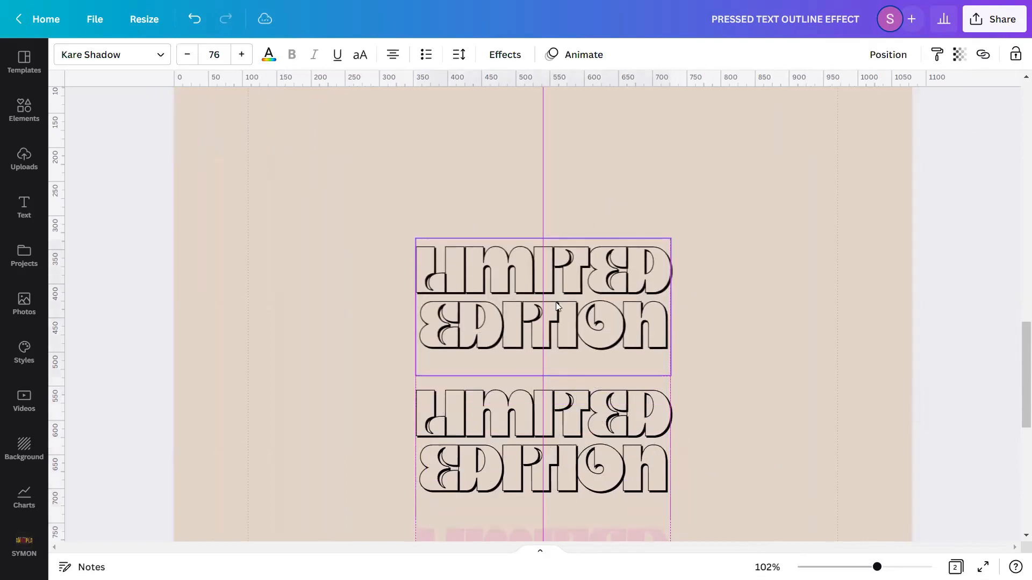
click(833, 494)
Change the color of the uppermost LIMITED EDITION copy to #C39784
scroll(718, 435, down, 5)
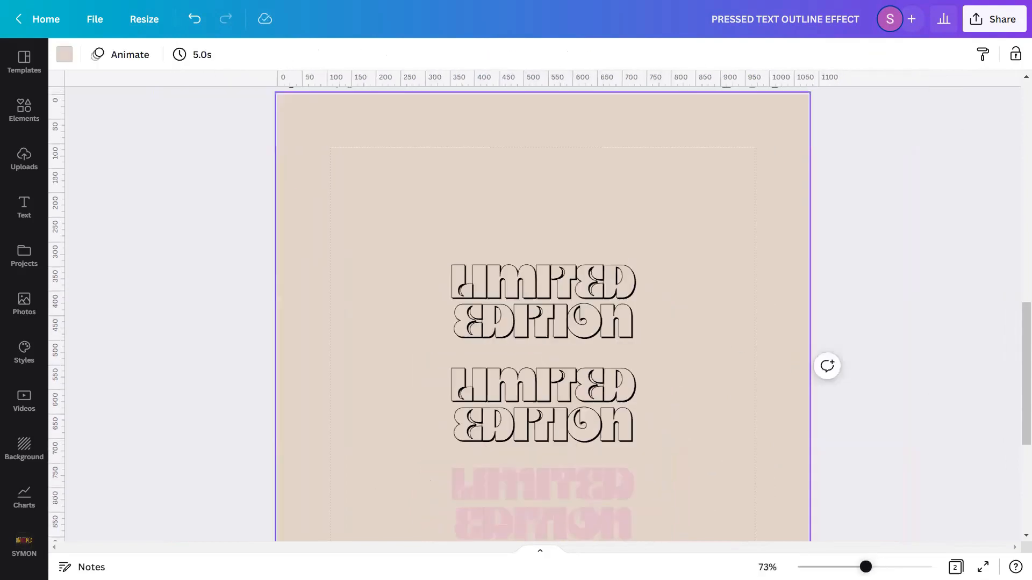
click(559, 311)
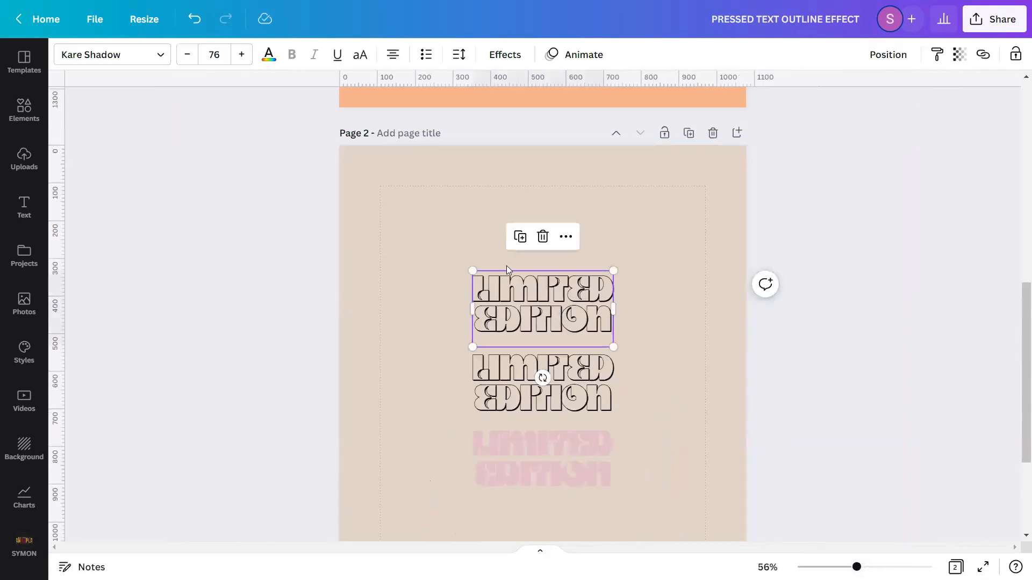
click(269, 54)
scroll(247, 283, down, 10)
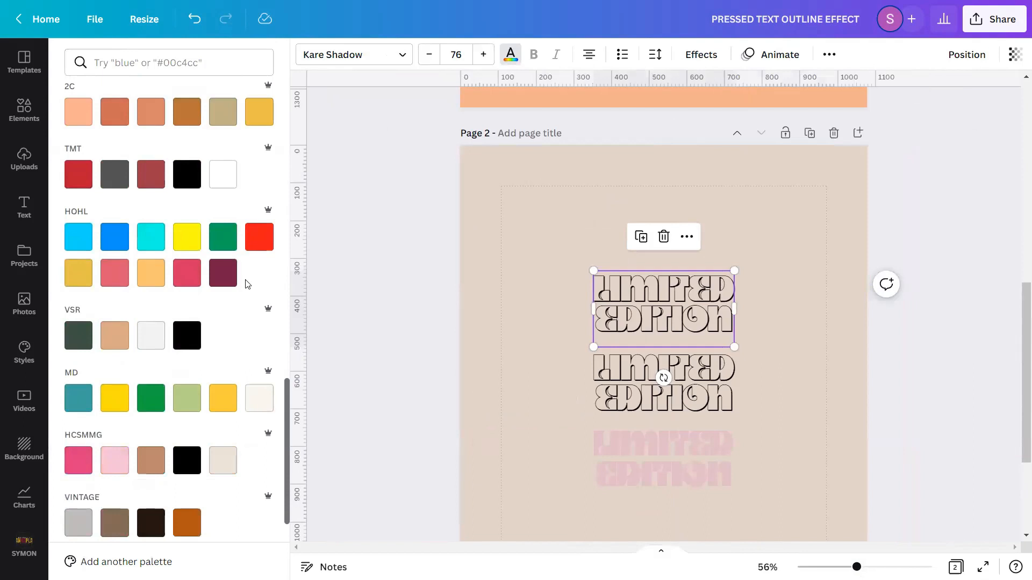
scroll(245, 279, up, 10)
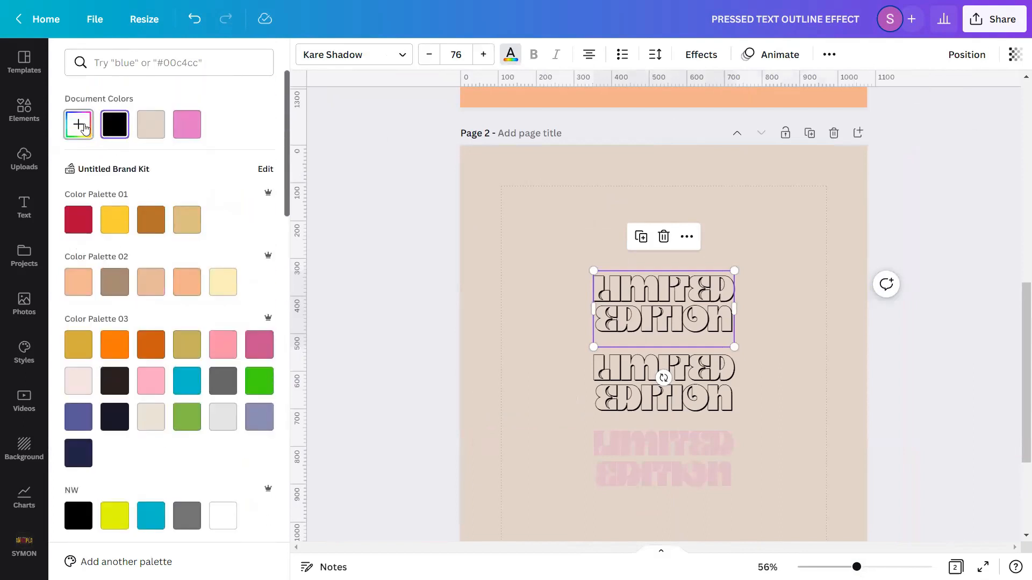
click(83, 128)
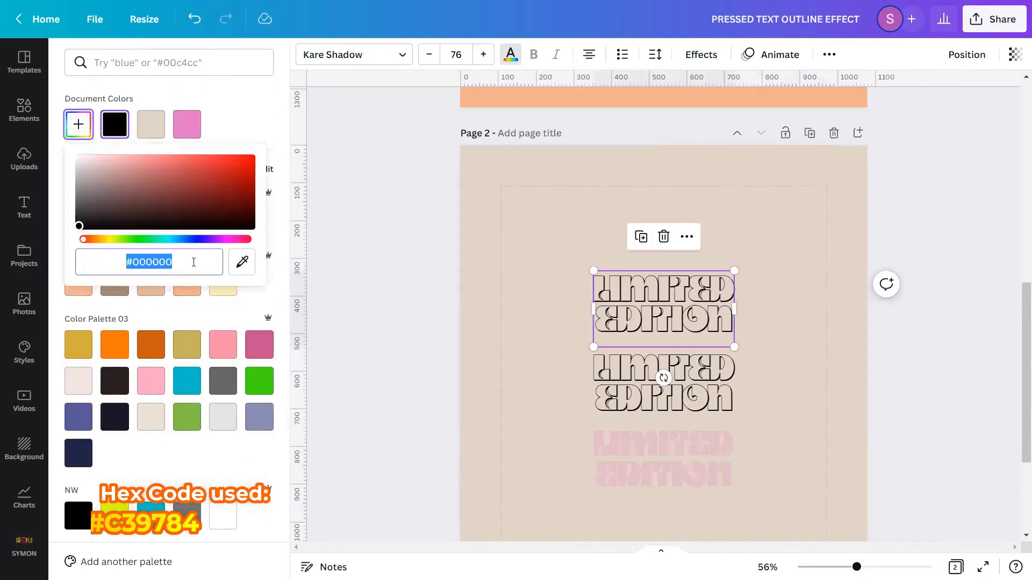
text(#C3)
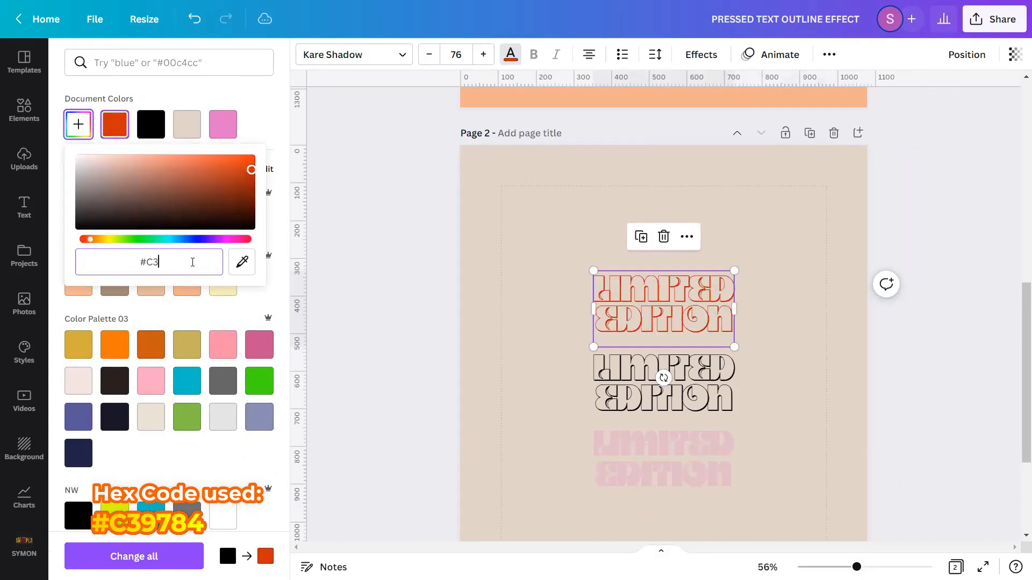
text(9784)
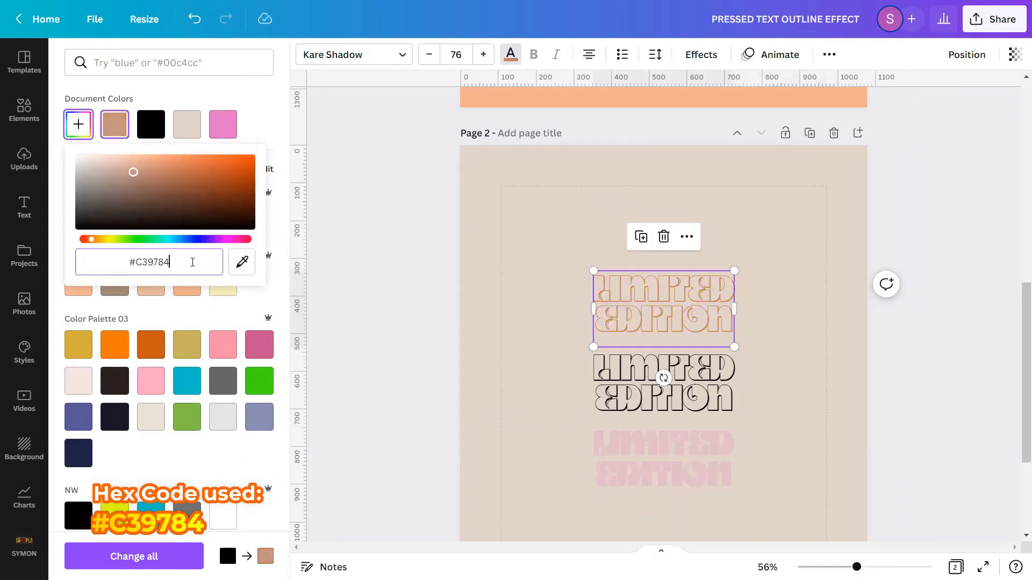
click(350, 264)
click(687, 323)
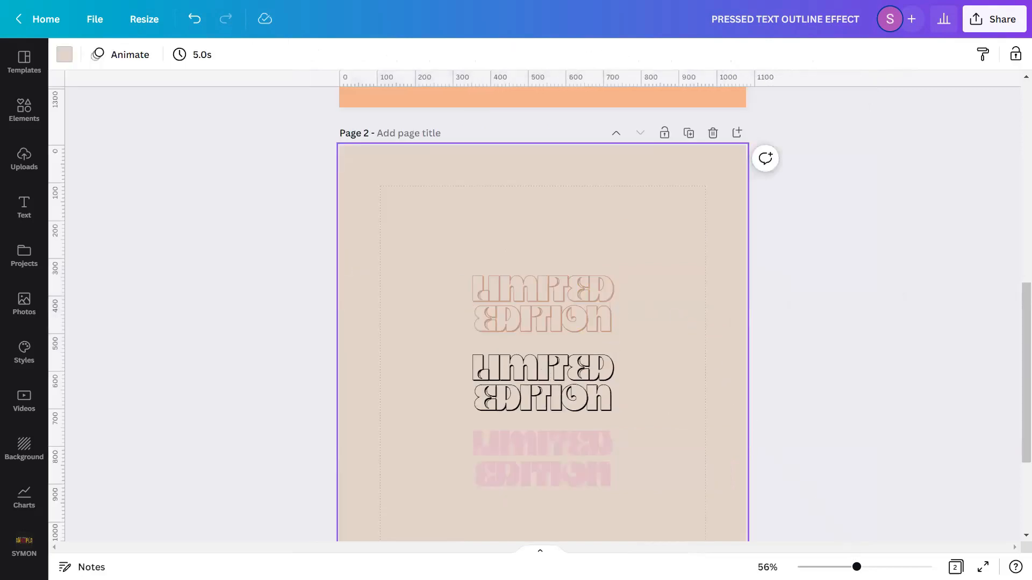
Apply the Neon effect to the uppermost, brown LIMITED EDITION text and increase the effect's intensity
drag(856, 567, 874, 566)
click(552, 298)
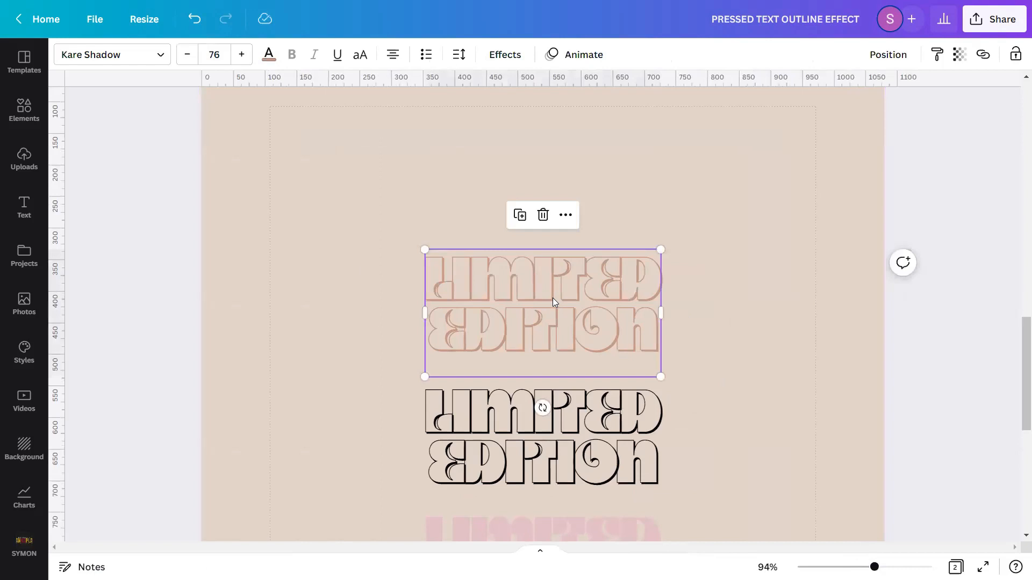
click(503, 54)
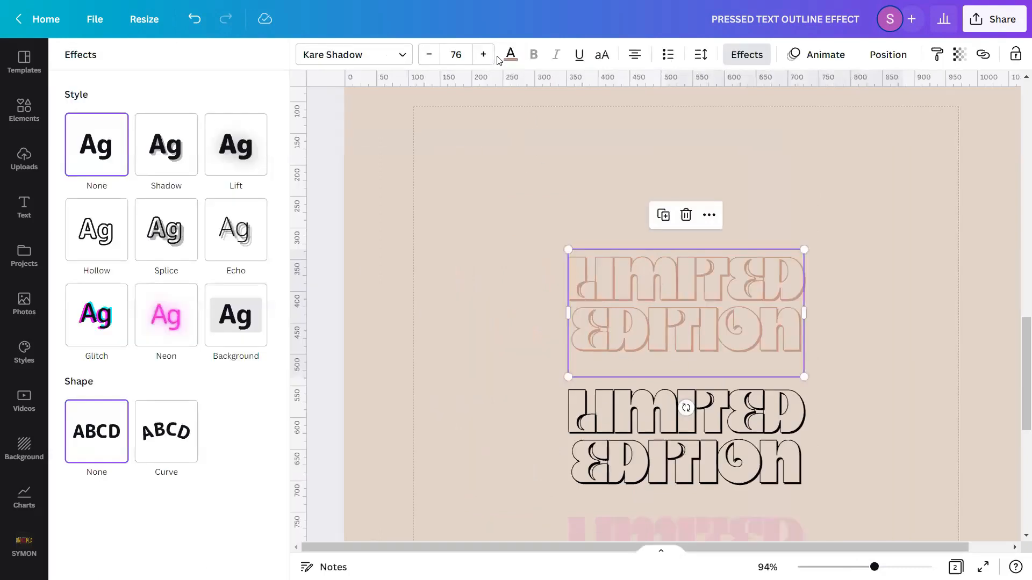
click(176, 320)
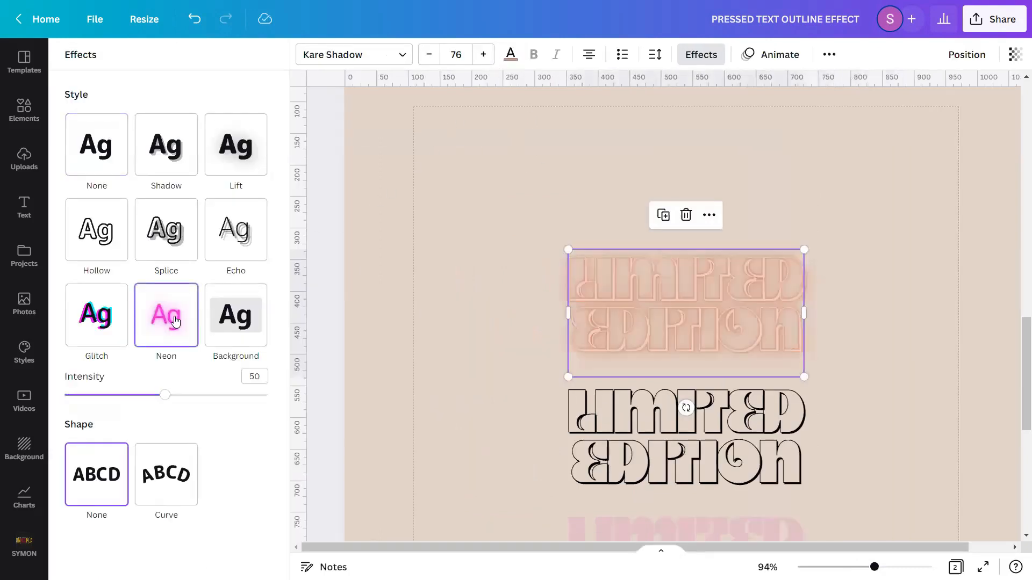
drag(164, 395, 425, 343)
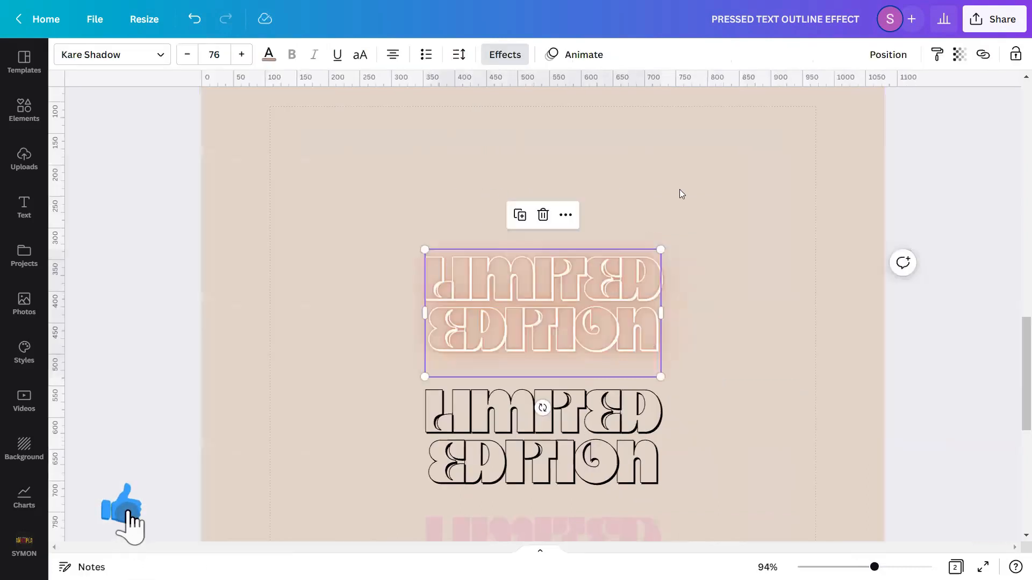
Spread the three LIMITED EDITION texts diagonally apart, with the brown neon copy at upper left, the black in the middle and the pink at lower right
click(818, 185)
scroll(821, 200, down, 3)
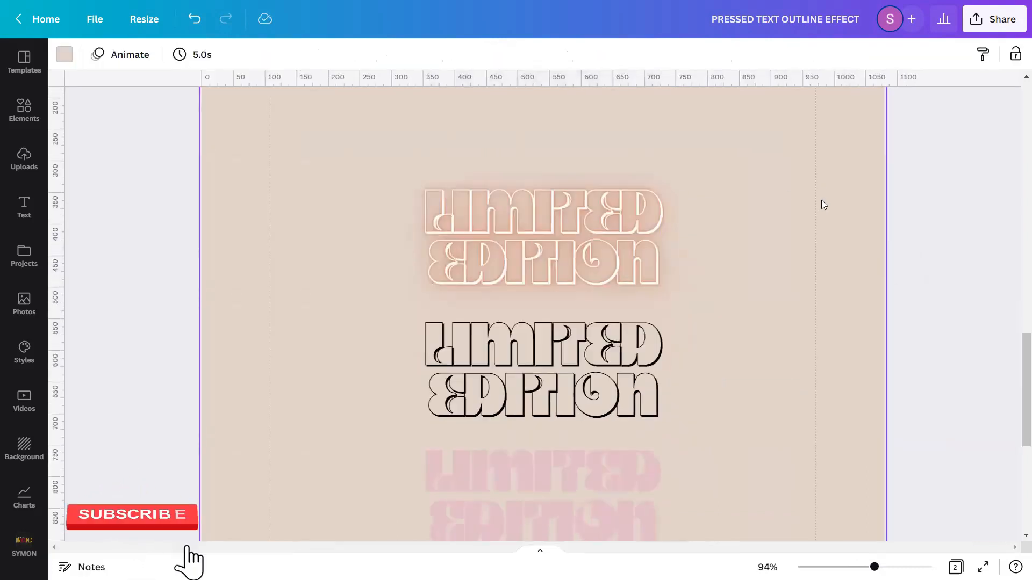
click(559, 188)
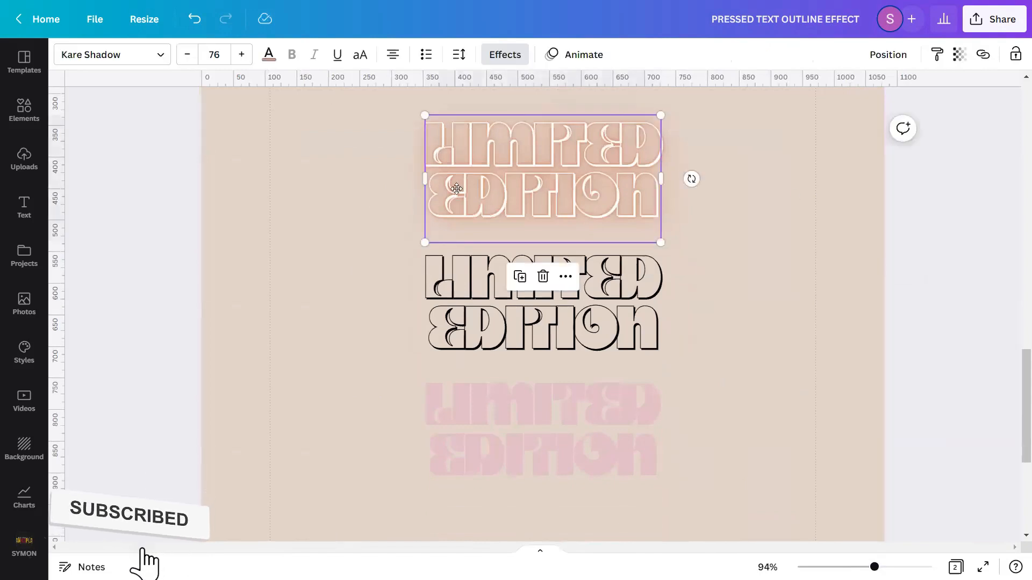
drag(558, 188, 352, 178)
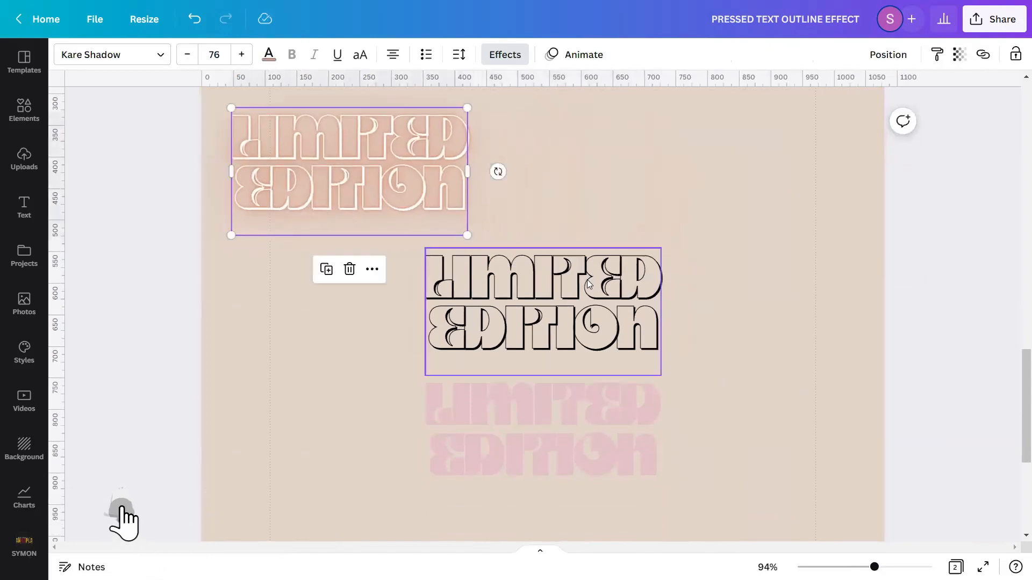
drag(584, 279, 535, 279)
drag(599, 421, 768, 416)
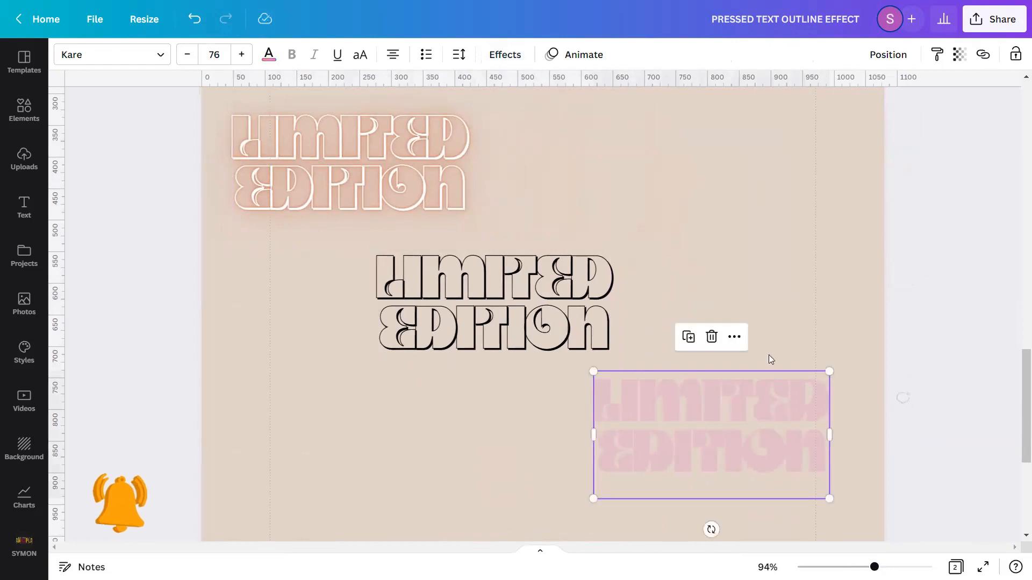
click(765, 263)
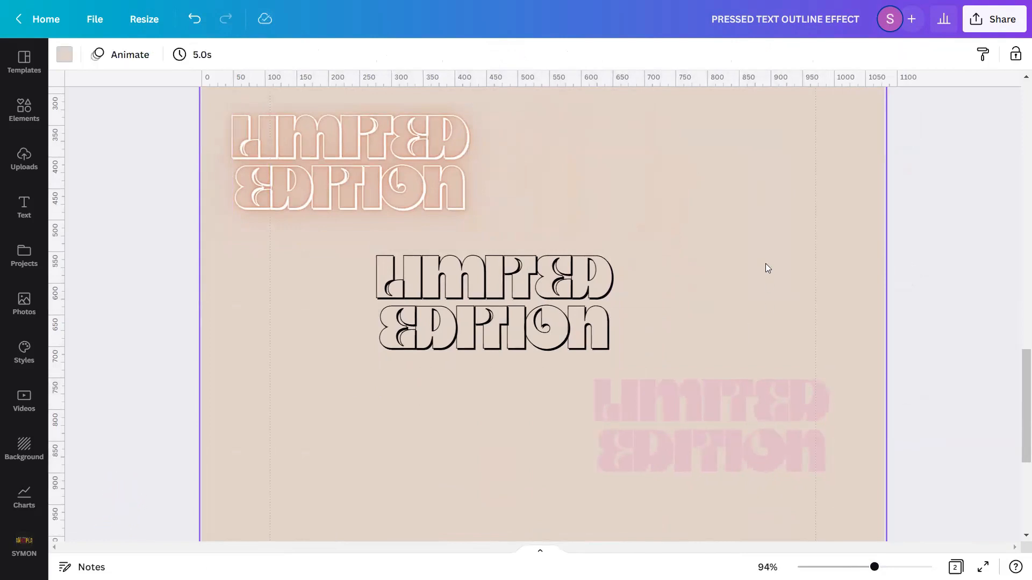
Move the pink text below the black one, place the brown neon text exactly over it, and check the alignment of the pair
click(760, 413)
drag(774, 431, 639, 453)
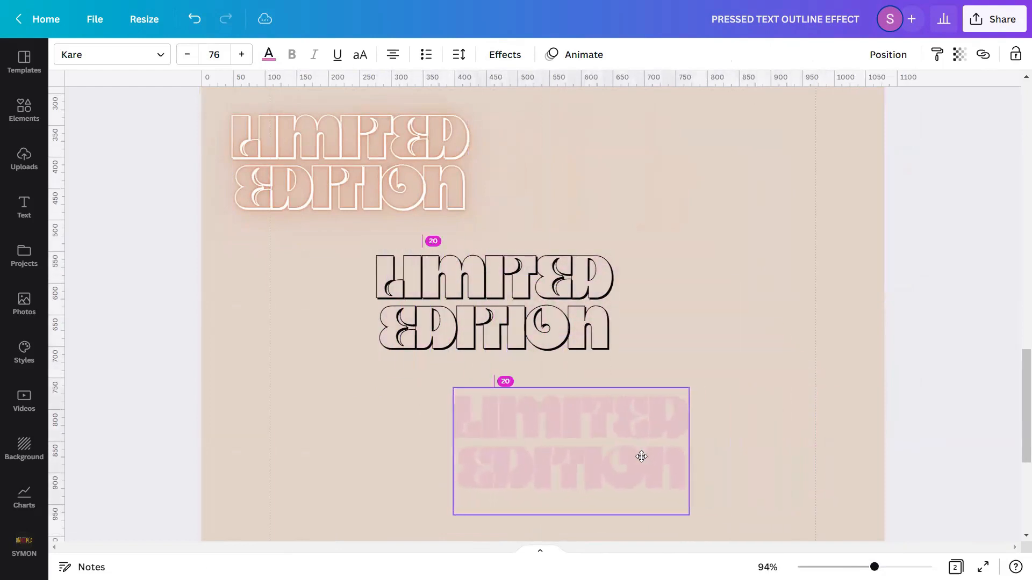
click(717, 321)
drag(430, 177, 639, 450)
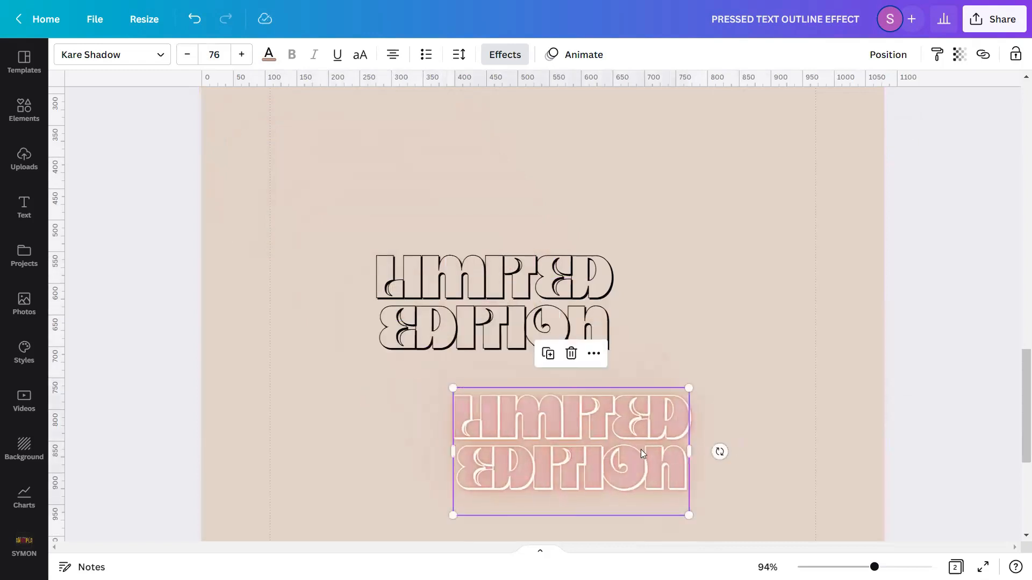
drag(790, 428, 570, 472)
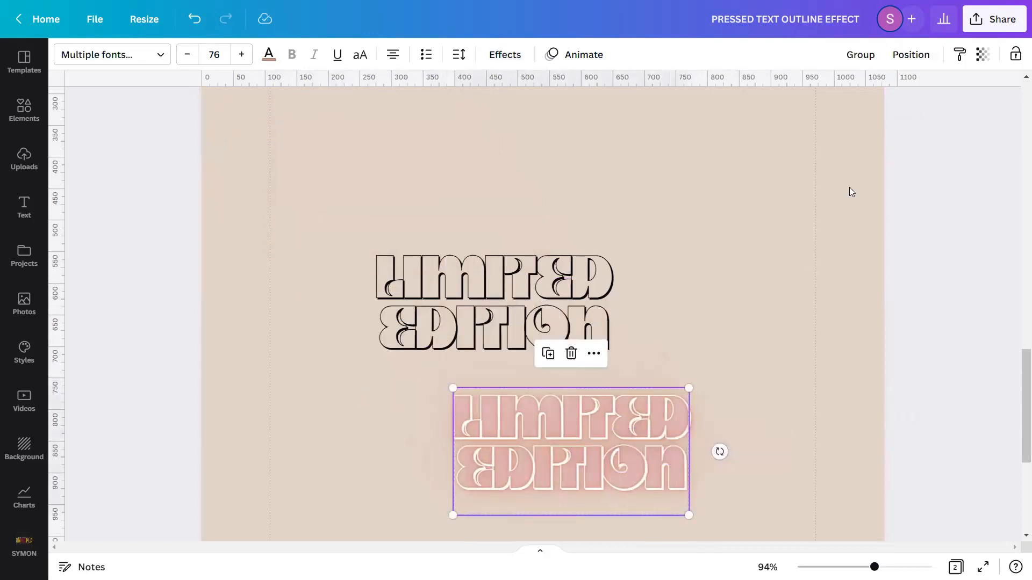
click(923, 66)
click(923, 66)
Move the black LIMITED EDITION text onto the pink and neon pair and bring it forward above them
drag(577, 287, 637, 411)
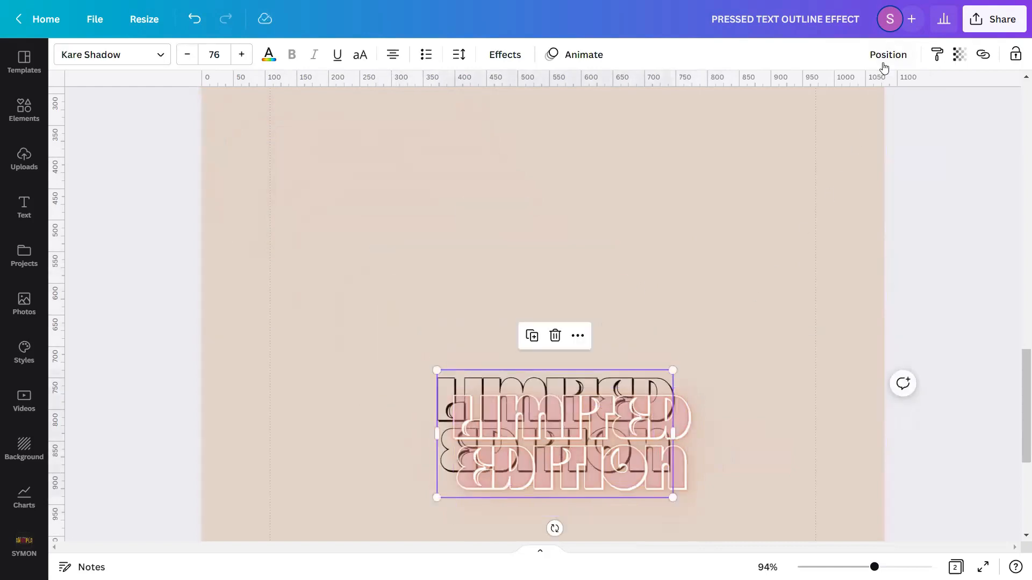
click(869, 56)
click(720, 95)
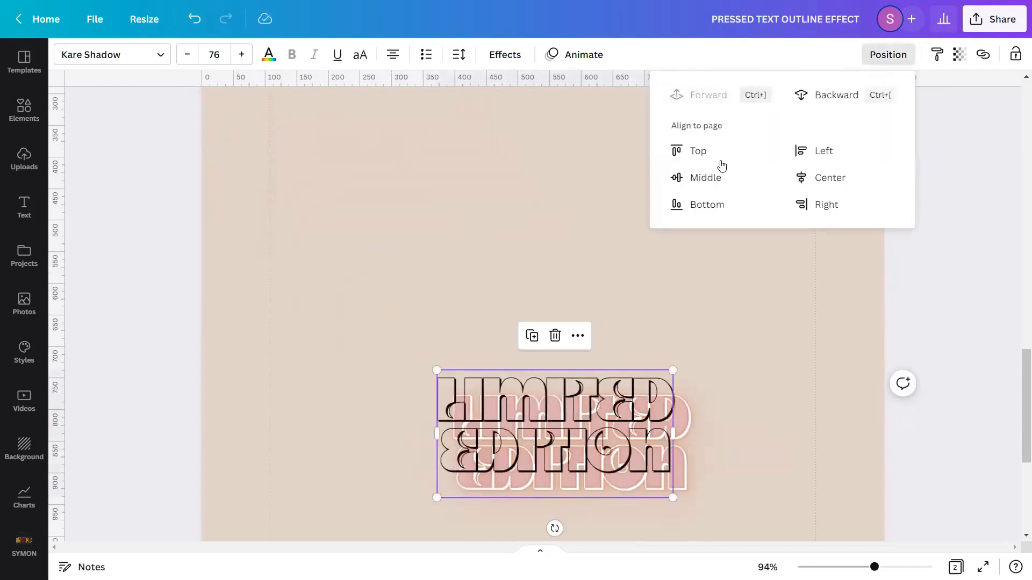
Select all three stacked LIMITED EDITION texts and move them up together toward the page's middle
click(730, 358)
click(729, 358)
drag(800, 388, 554, 459)
drag(612, 452, 607, 327)
click(739, 383)
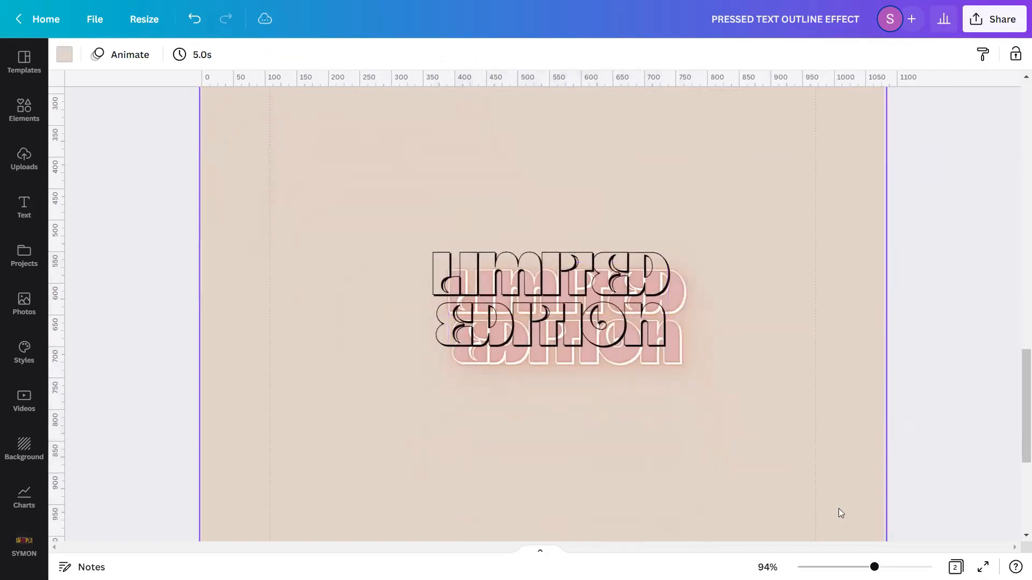
Move the black text below the pink and neon pair, and check the alignment options for the pair
scroll(572, 296, up, 3)
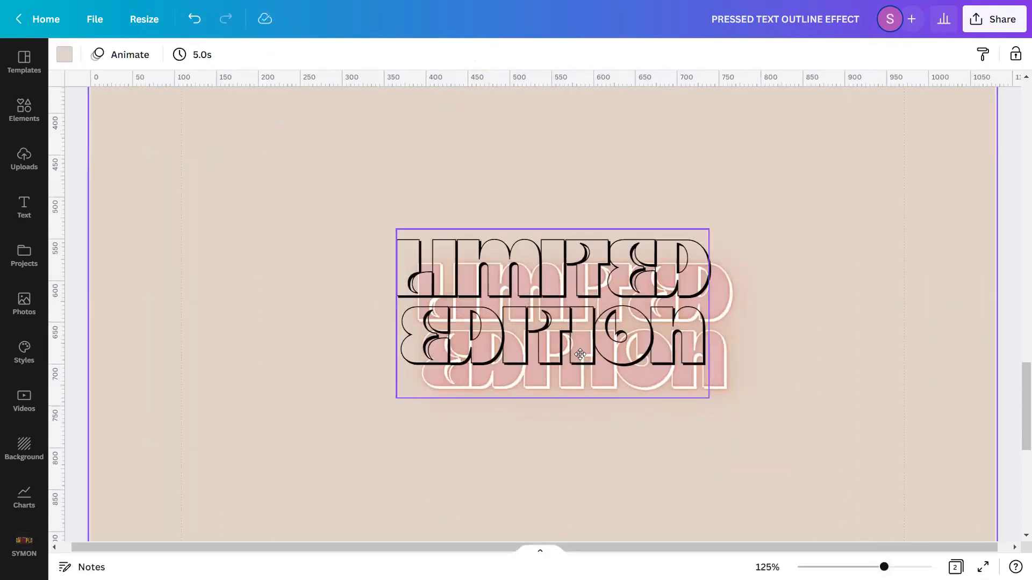
drag(572, 297, 582, 487)
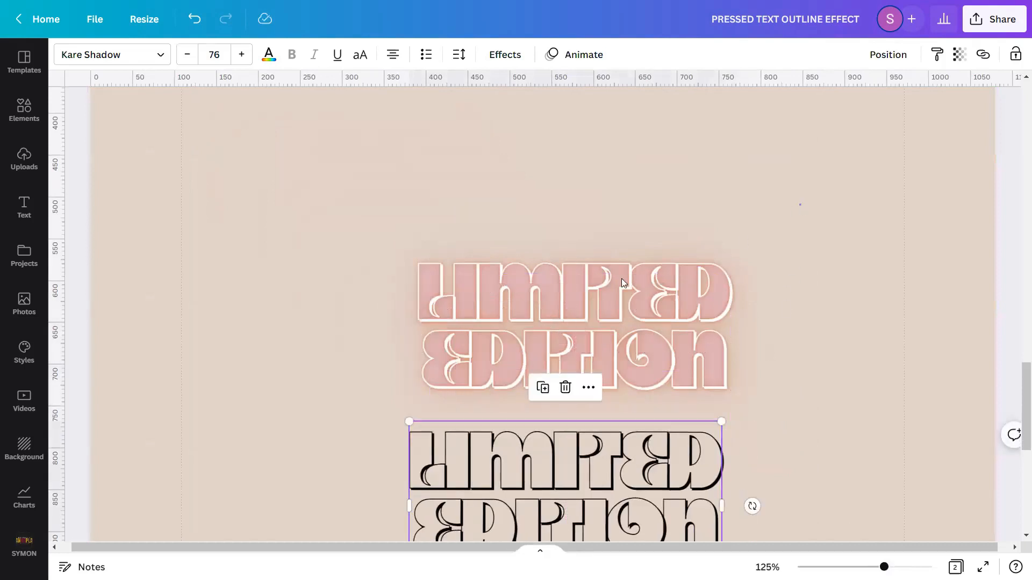
drag(799, 204, 518, 332)
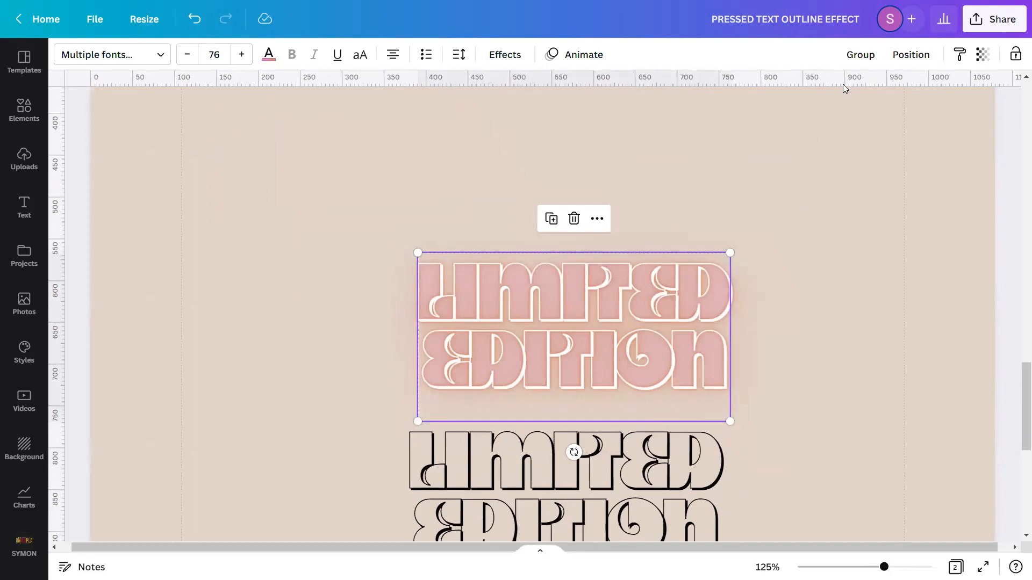
click(903, 56)
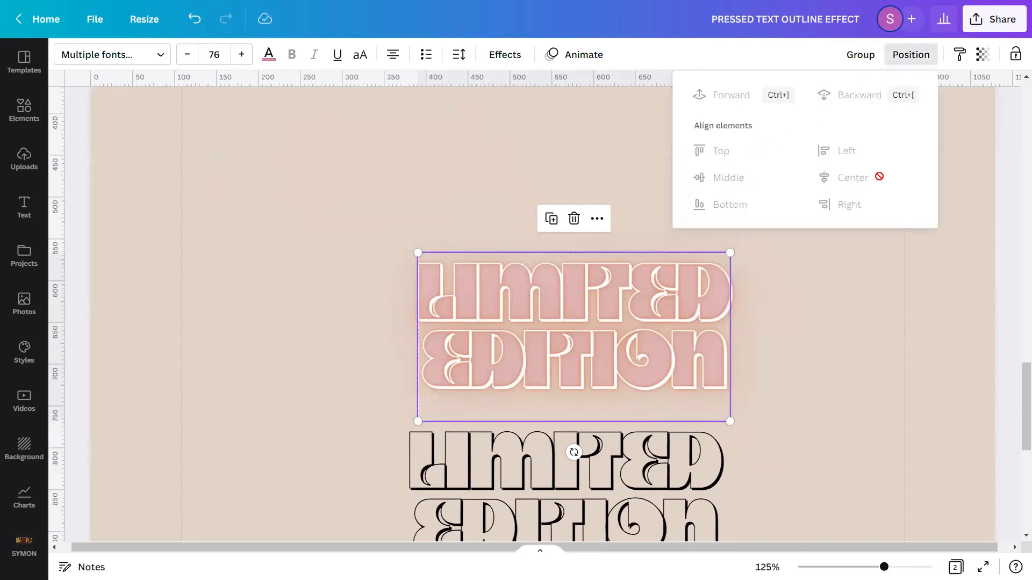
click(856, 364)
scroll(855, 358, down, 2)
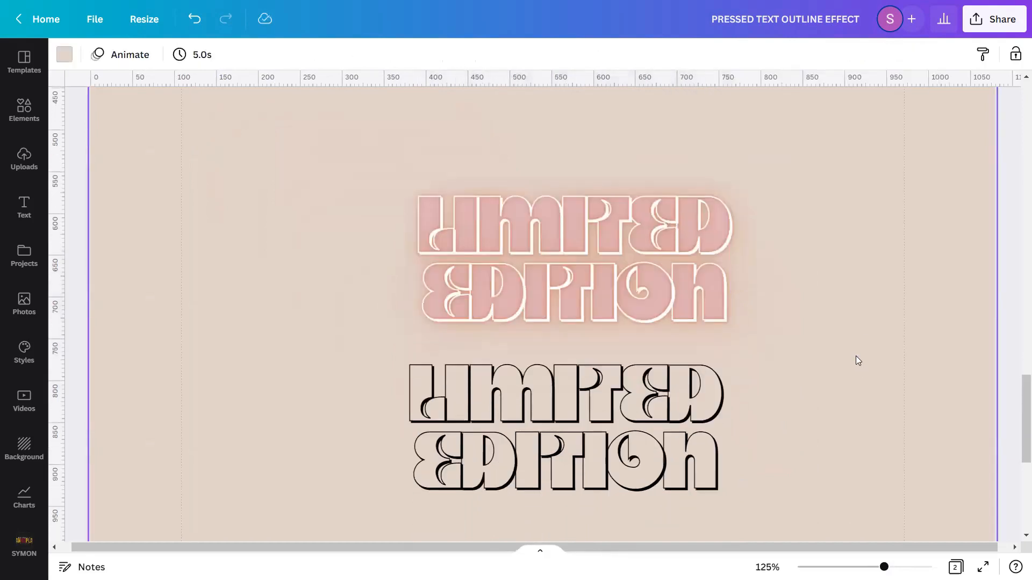
Place the black outline text over the pink and neon pair, offset slightly up and to the left
mouse_move(883, 567)
mouse_down()
mouse_move(914, 567)
mouse_move(902, 567)
mouse_up()
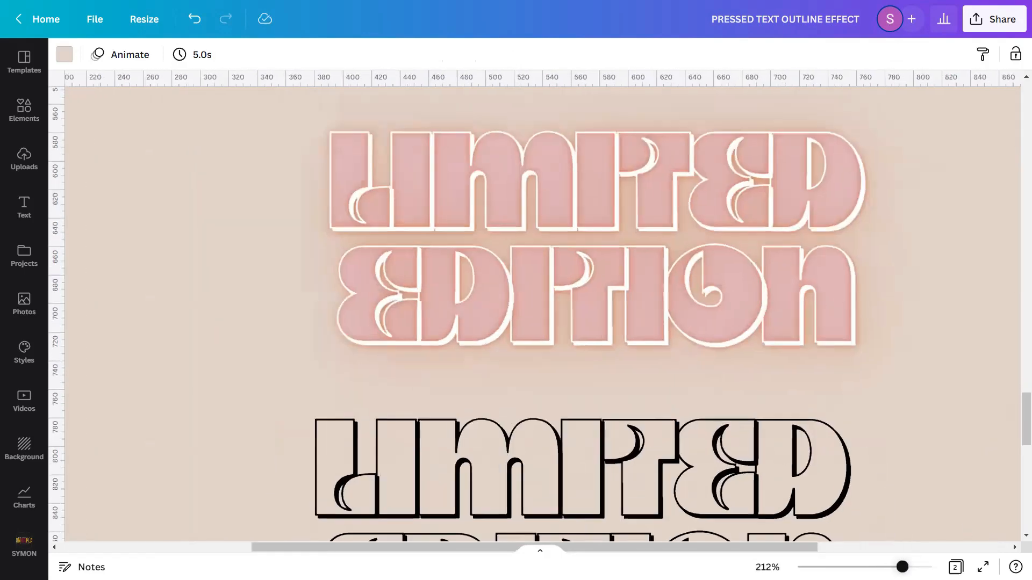
drag(752, 499, 722, 369)
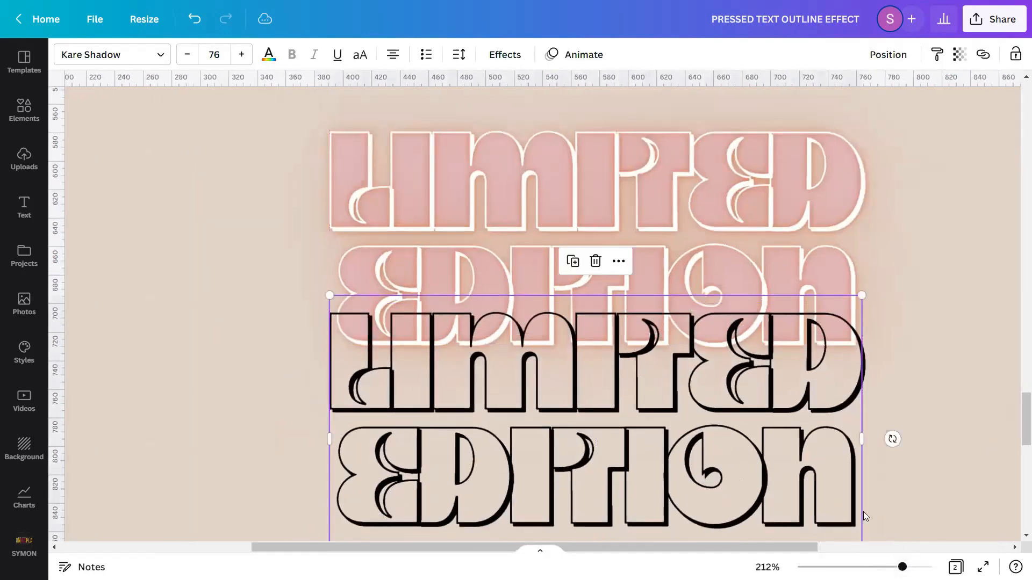
drag(902, 567, 906, 566)
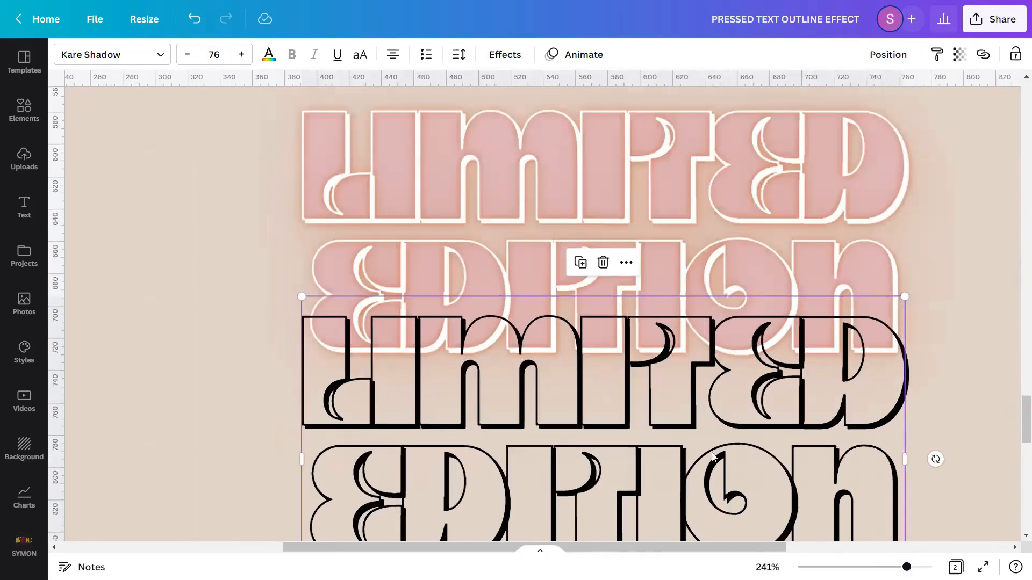
drag(711, 479, 709, 272)
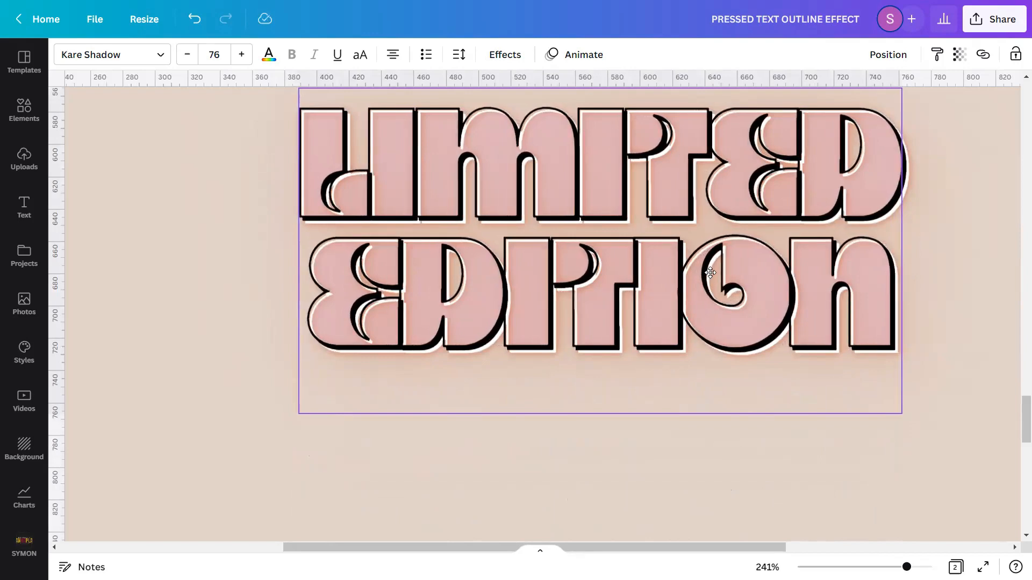
drag(710, 273, 710, 274)
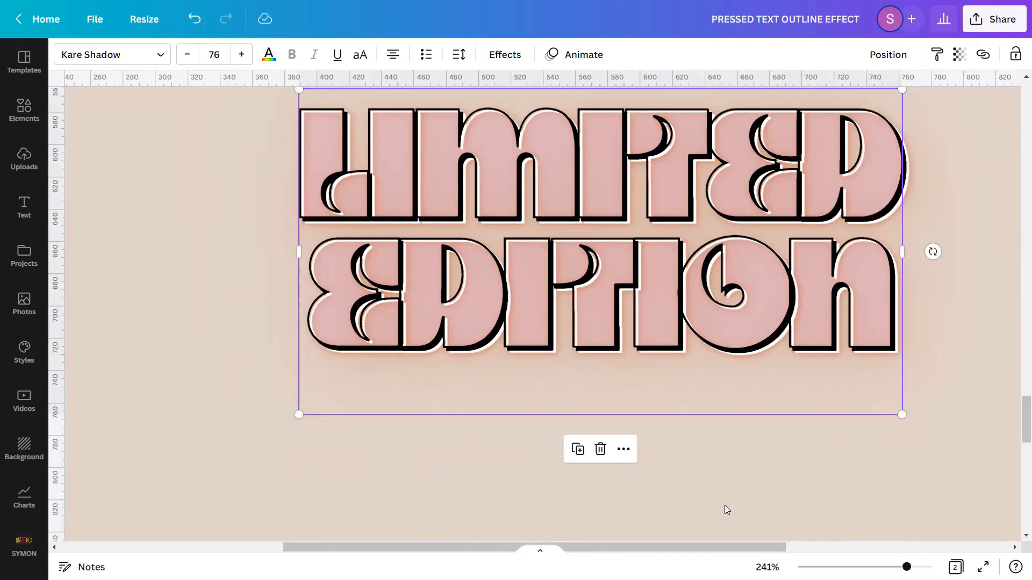
click(725, 507)
Group the black, pink and neon LIMITED EDITION layers into one object
drag(1017, 418, 1017, 410)
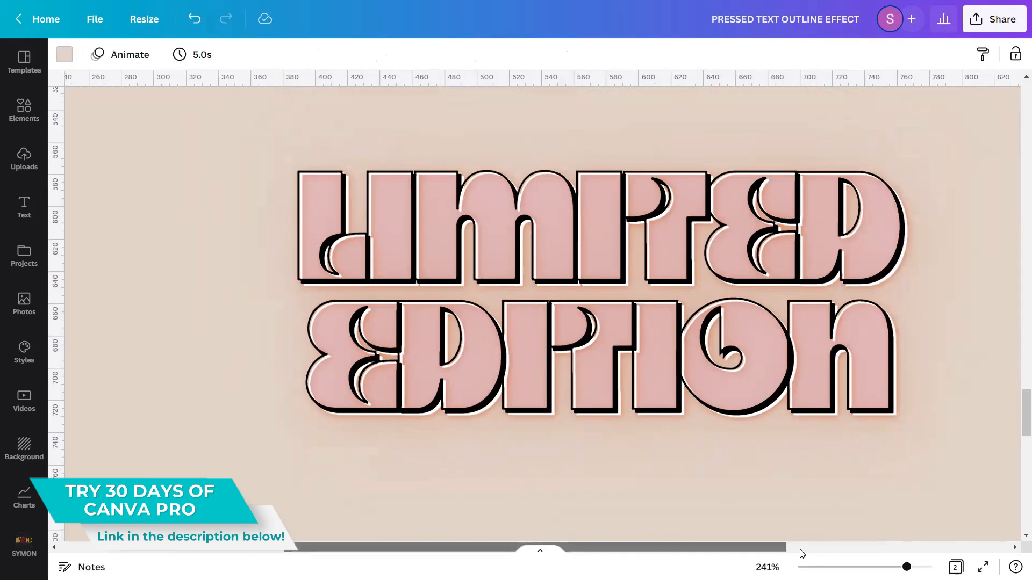
drag(788, 548, 807, 545)
drag(945, 167, 484, 361)
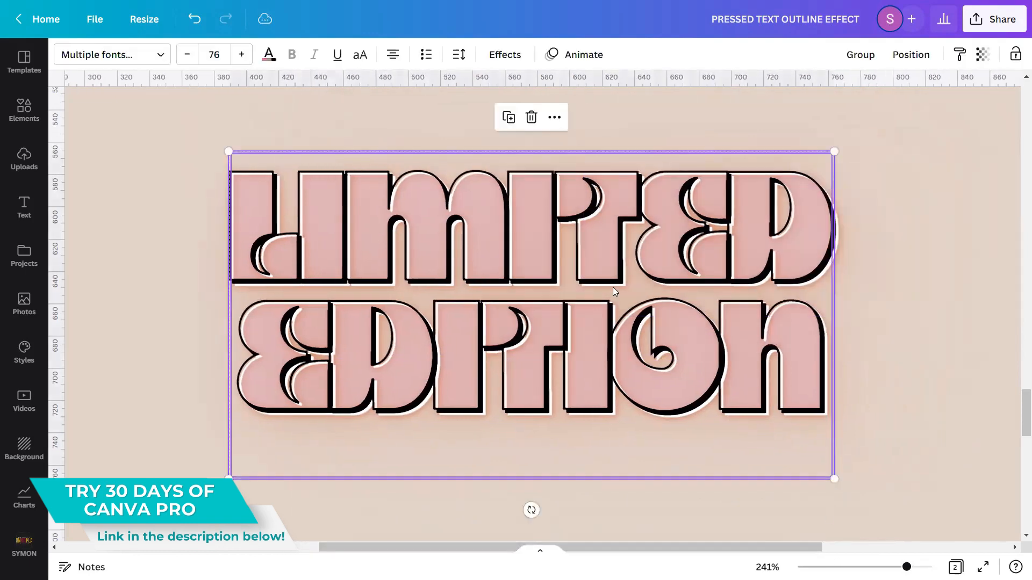
click(855, 54)
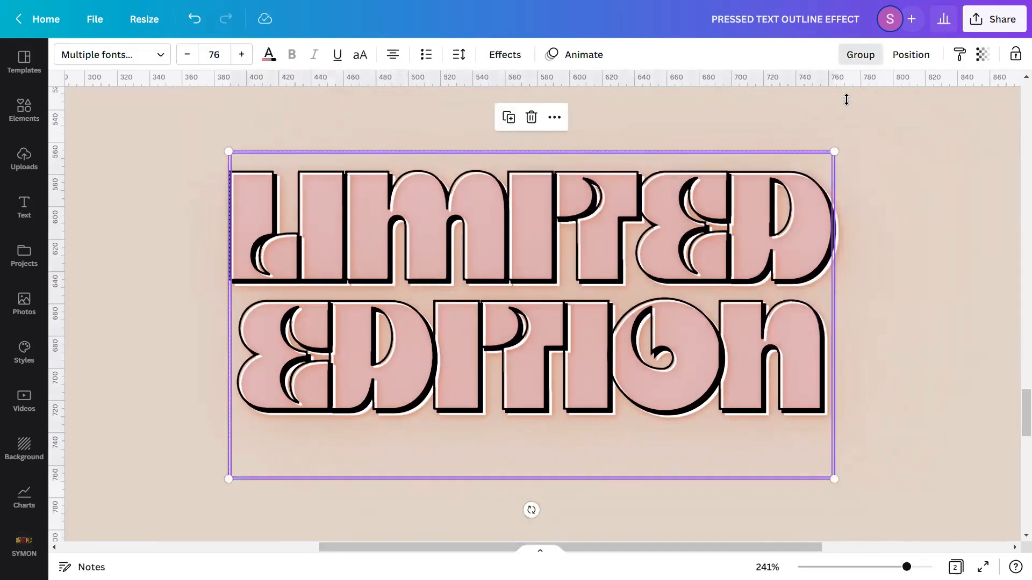
click(878, 321)
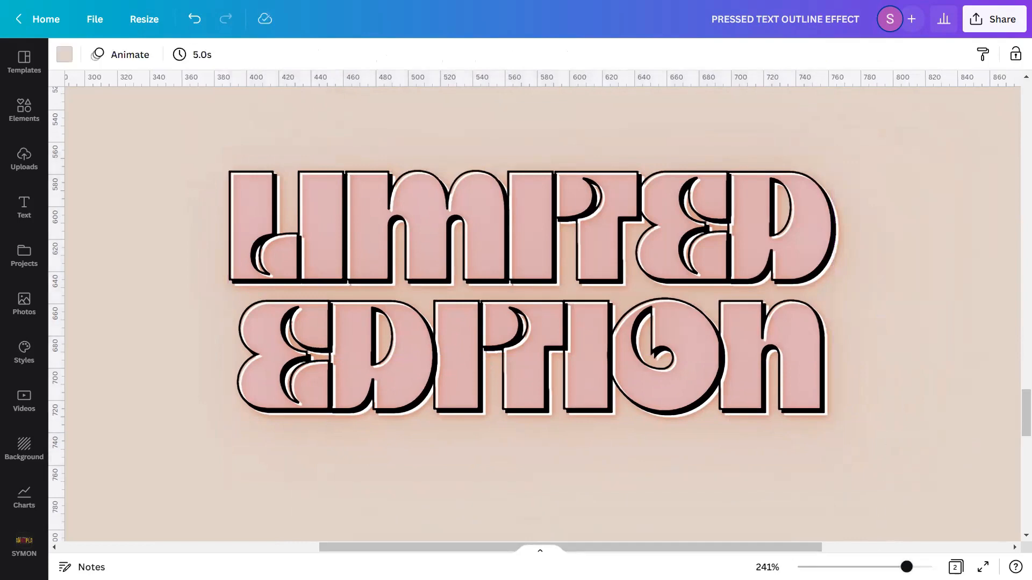
Center the grouped LIMITED EDITION text horizontally on the page
drag(907, 567, 850, 567)
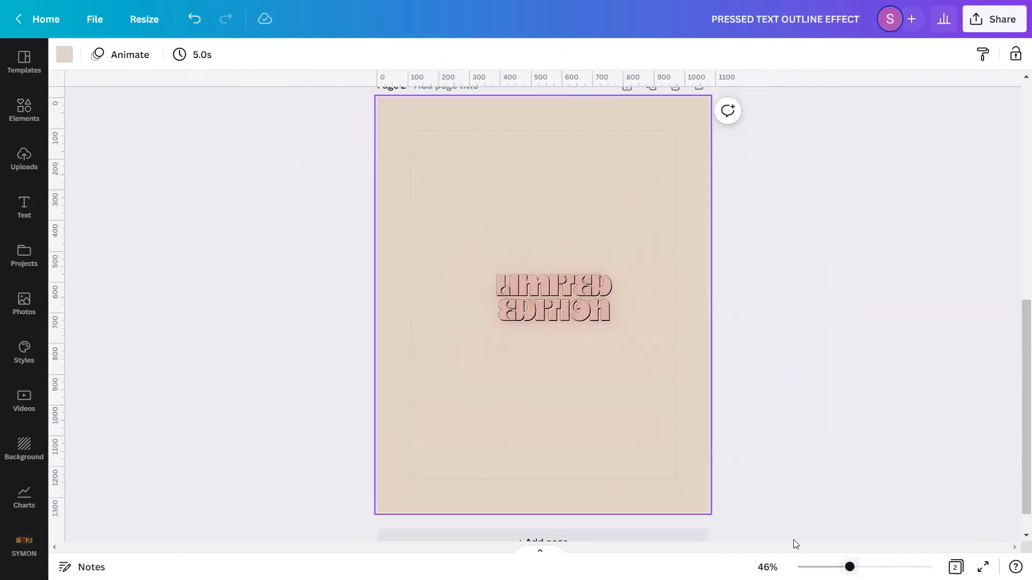
drag(547, 302, 536, 306)
click(629, 380)
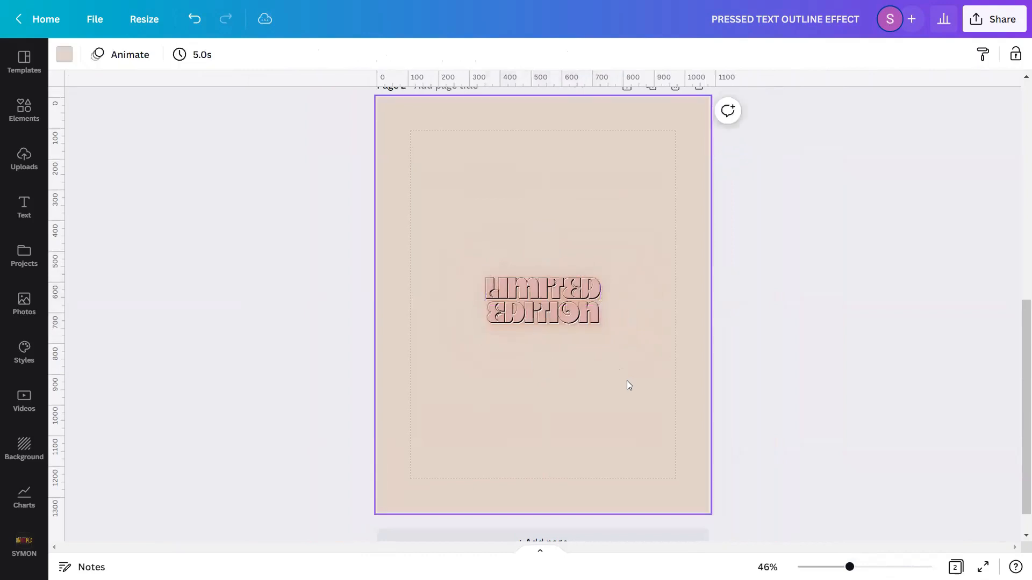
Add the uploaded pink water drops photo to page 2 and use it to replace the page background
drag(850, 567, 858, 567)
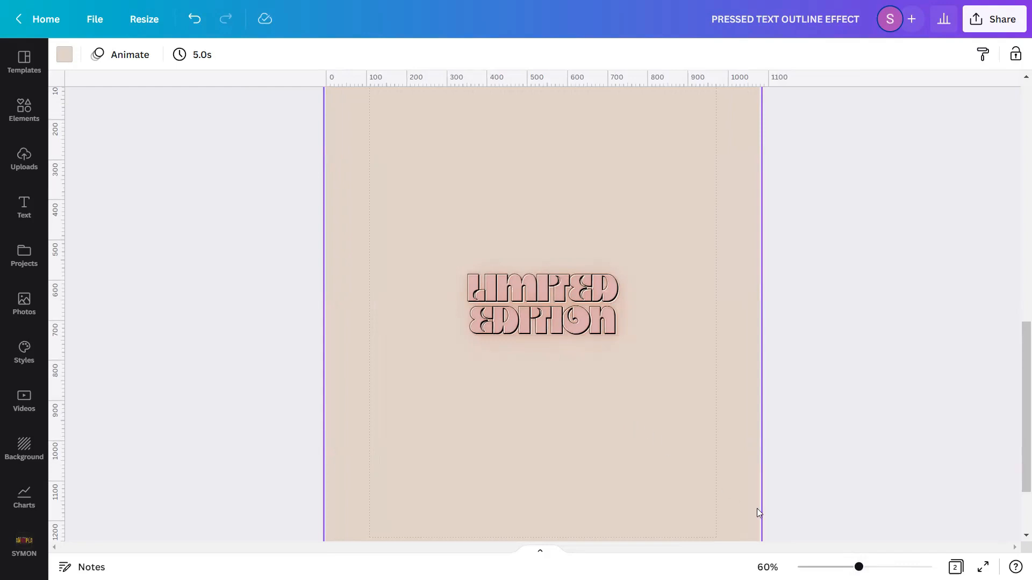
scroll(756, 508, down, 3)
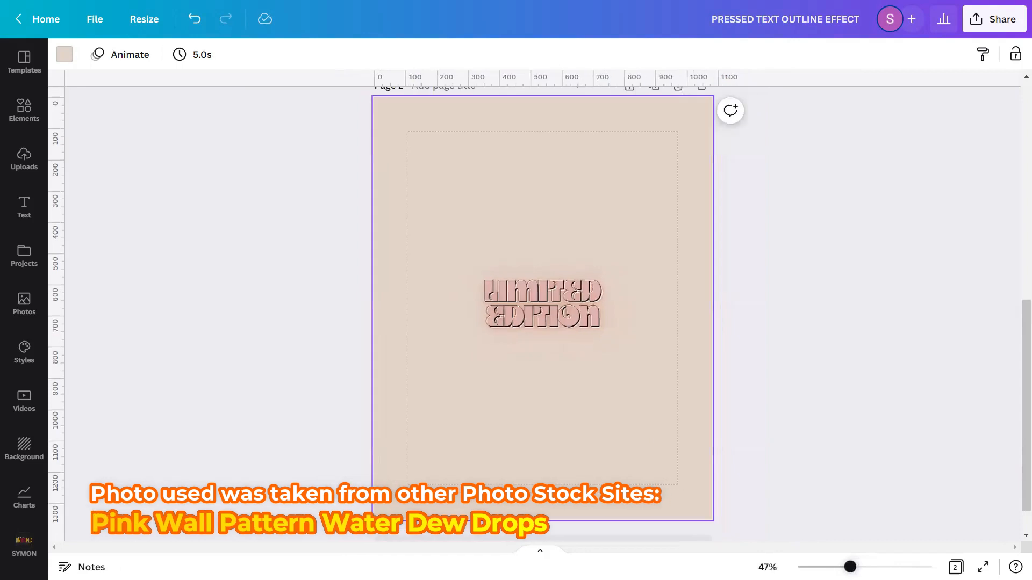
scroll(795, 450, down, 1)
click(785, 394)
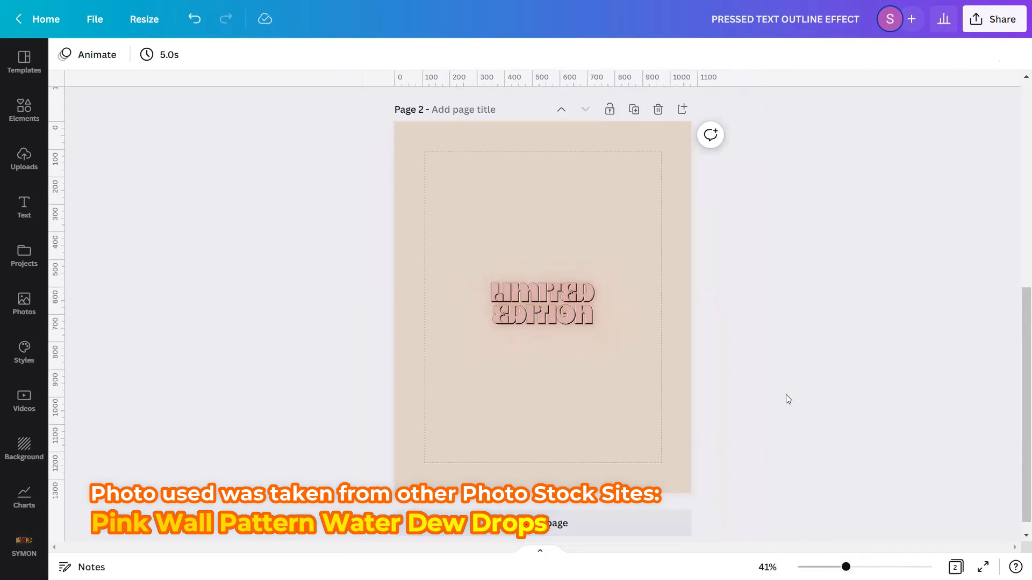
click(33, 156)
click(106, 233)
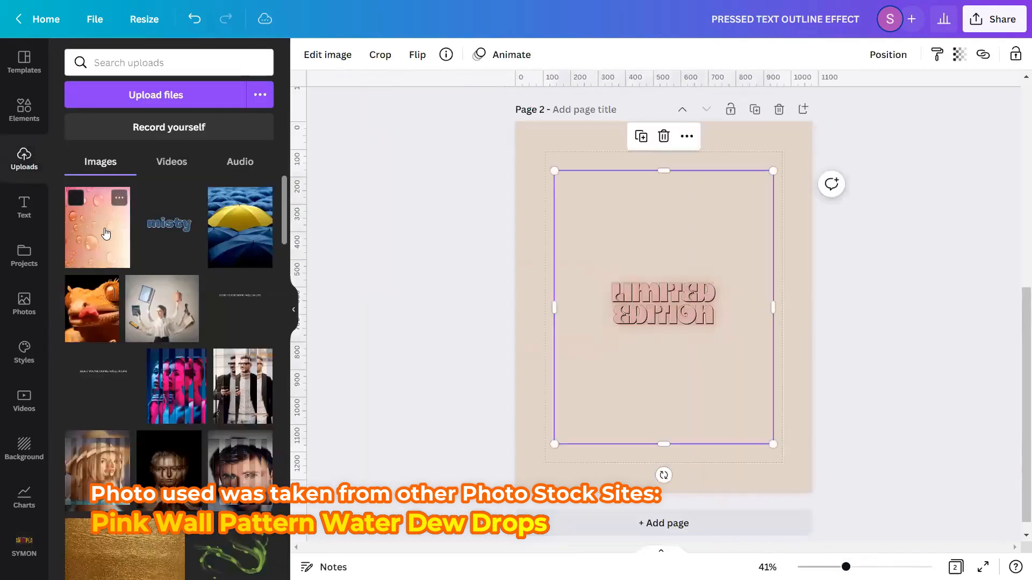
click(293, 310)
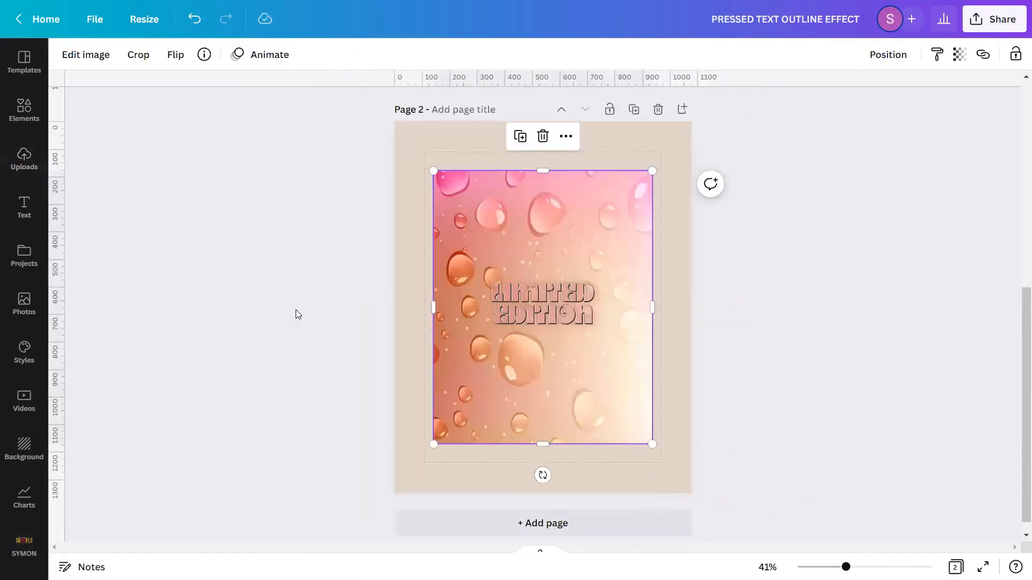
right_click(539, 223)
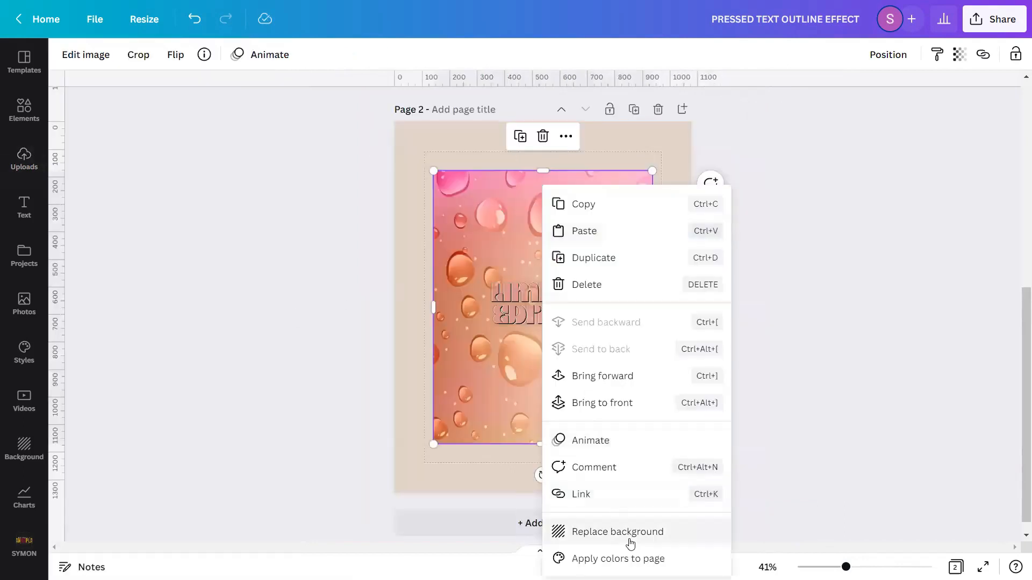
click(597, 532)
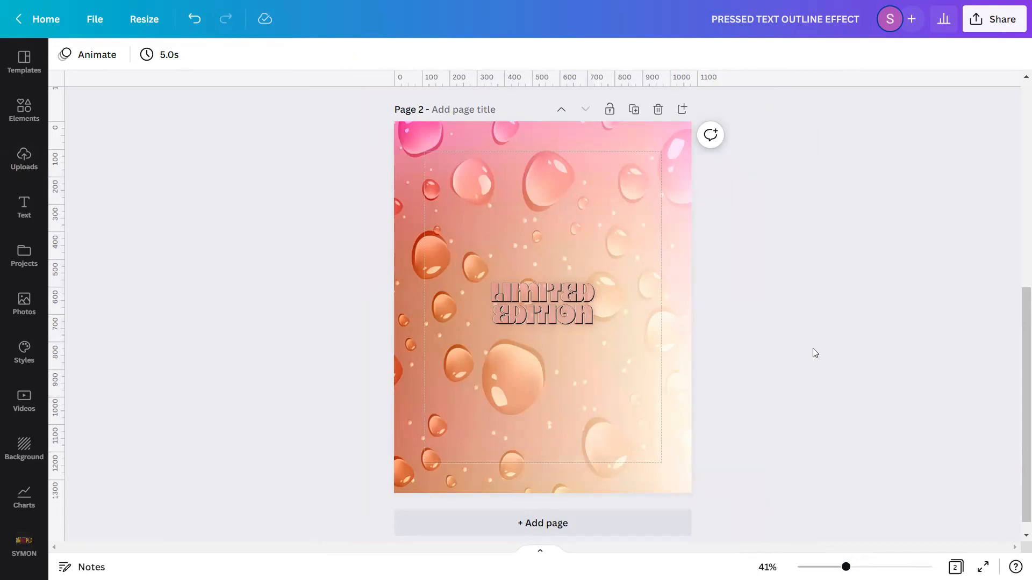
Search the elements library for "Striped Square" and limit the results to graphics
click(24, 108)
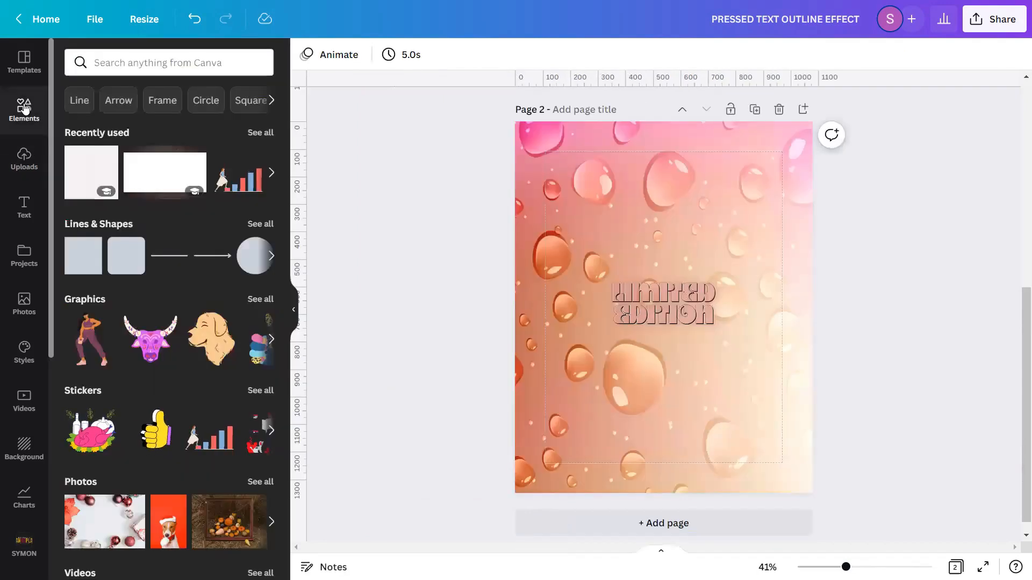
click(137, 51)
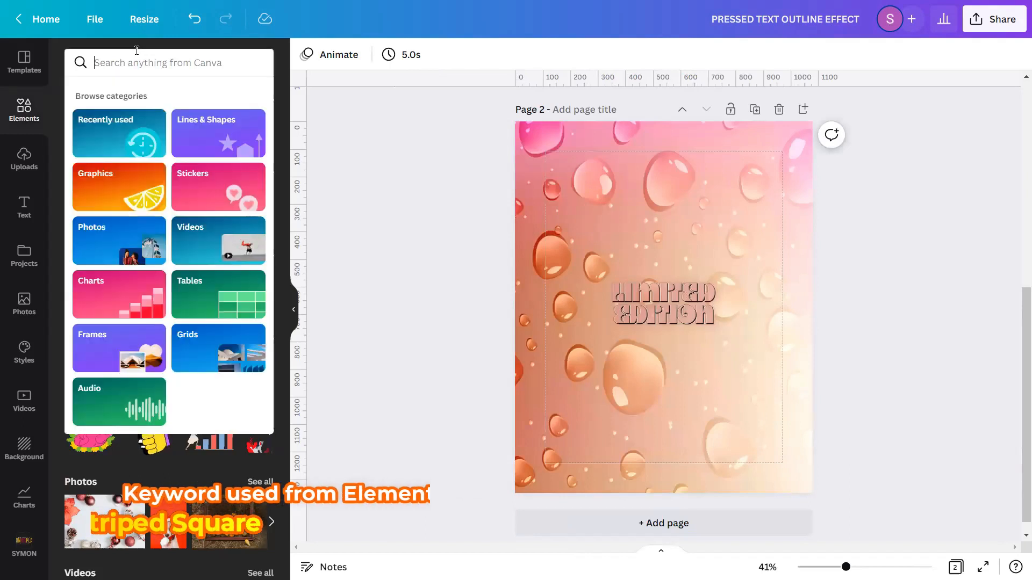
text(Stripe)
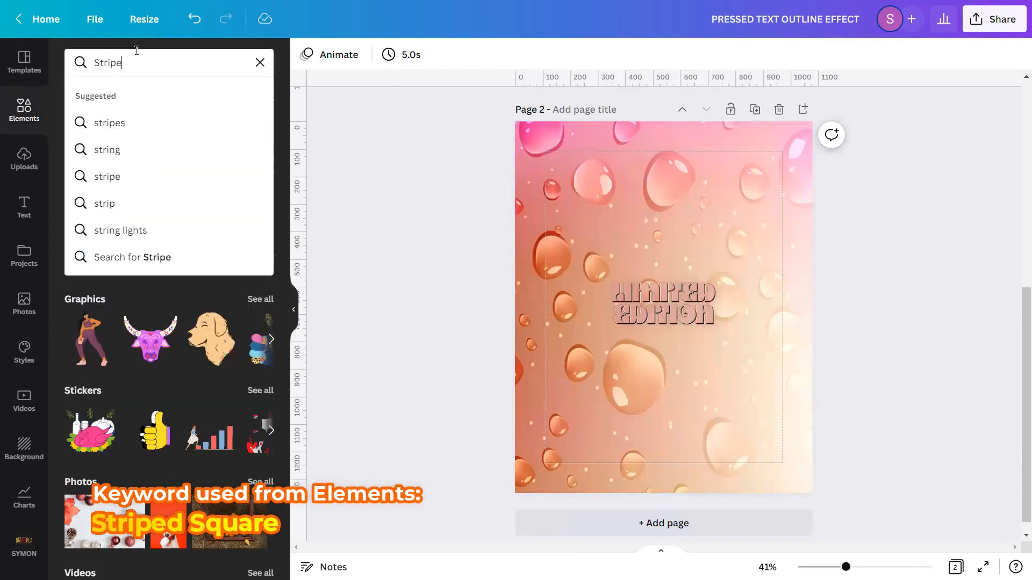
text(d Square)
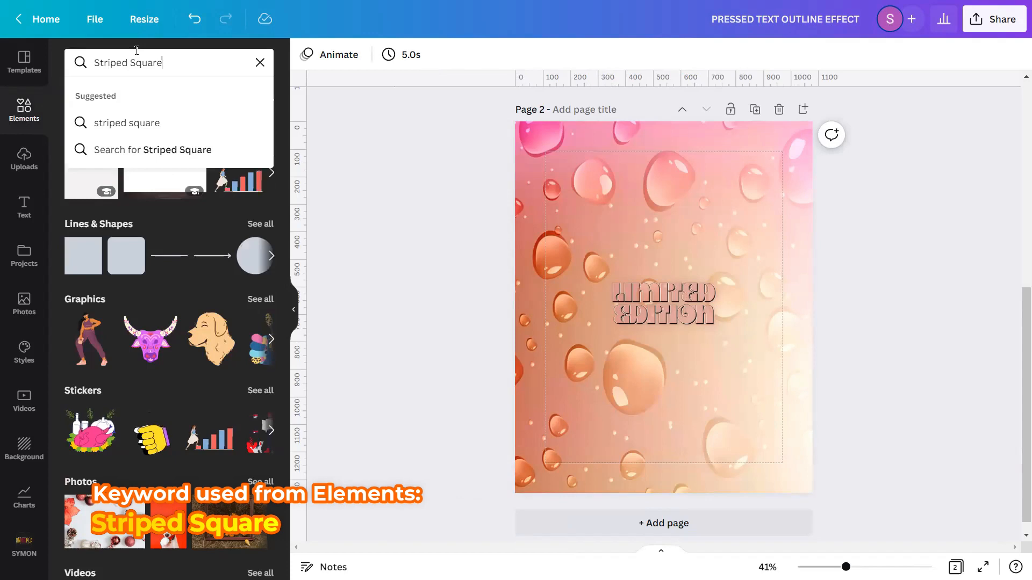
key(Return)
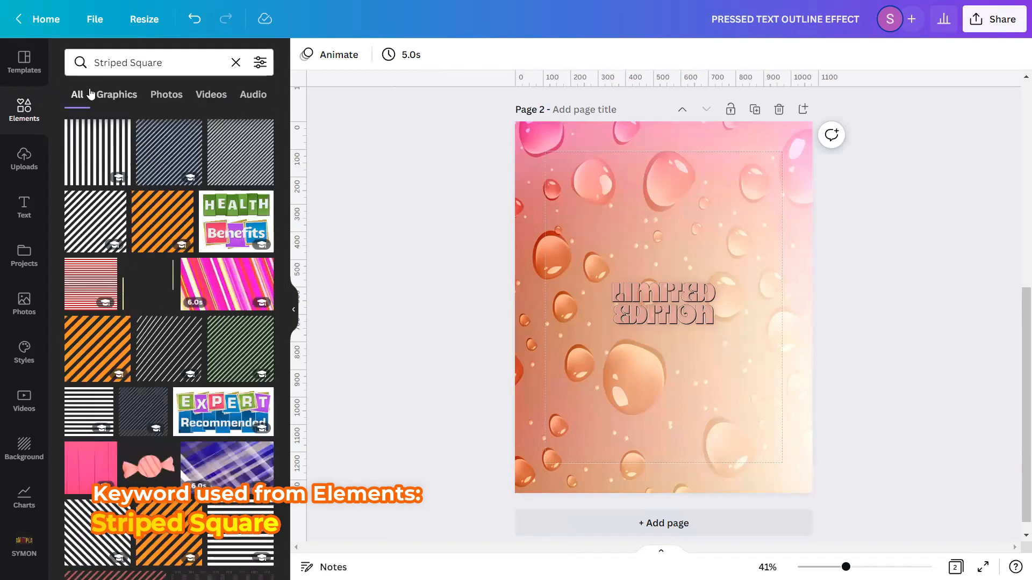
click(96, 95)
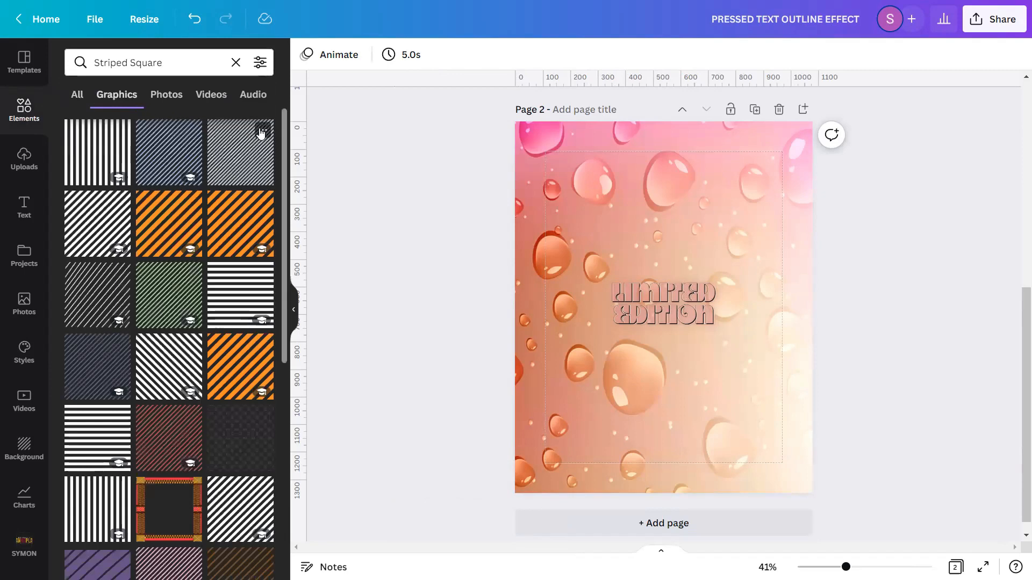
Add the free fine diagonal Striped Square graphic to page 2 and enlarge it, centered, to a little over half the page width
click(262, 131)
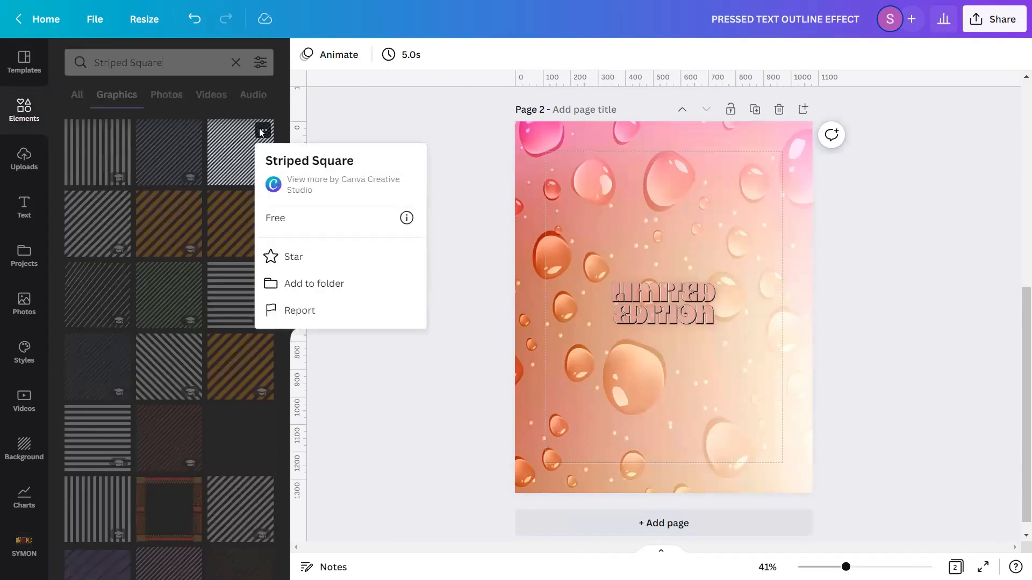
click(230, 144)
click(231, 145)
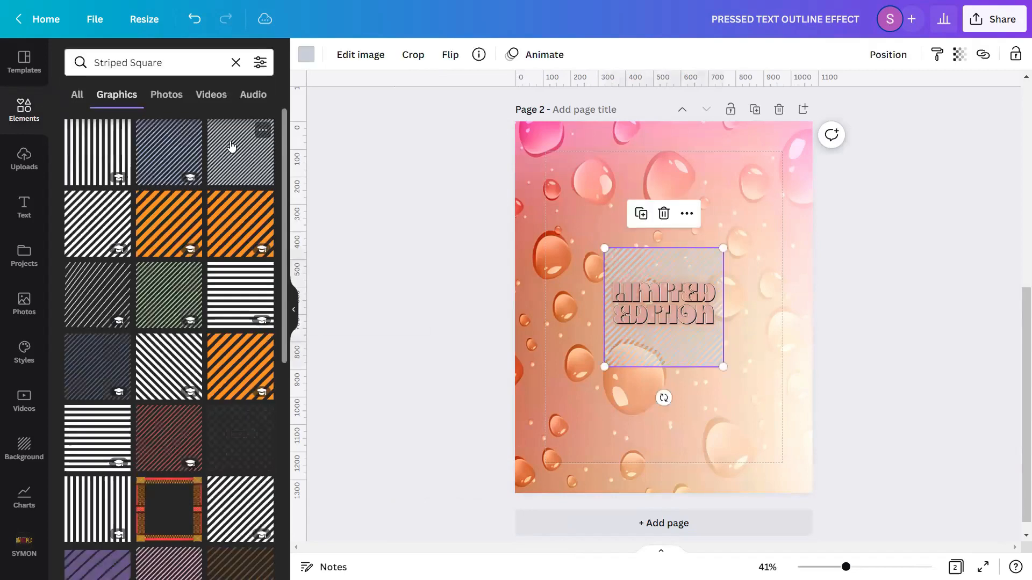
click(235, 63)
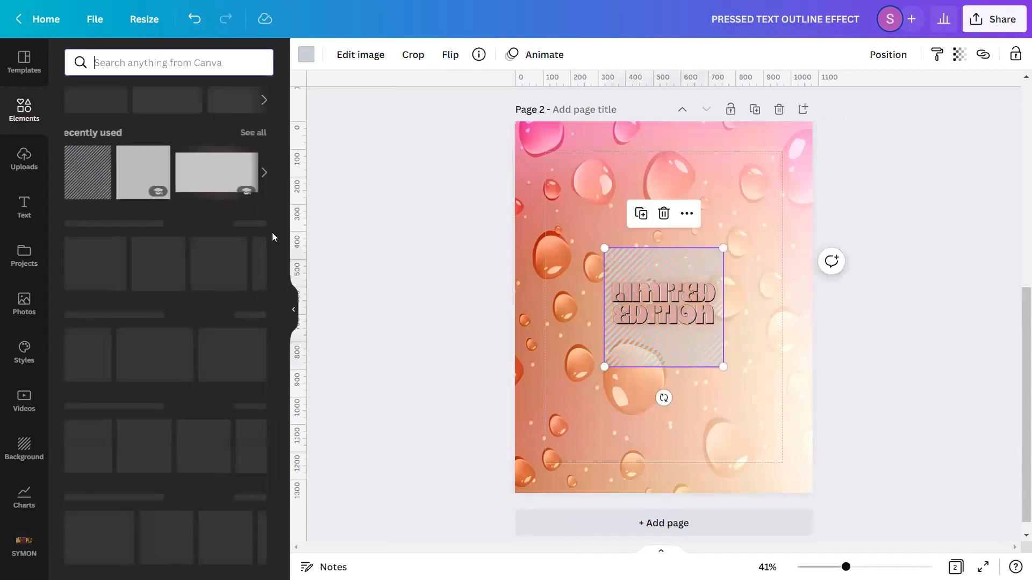
click(294, 312)
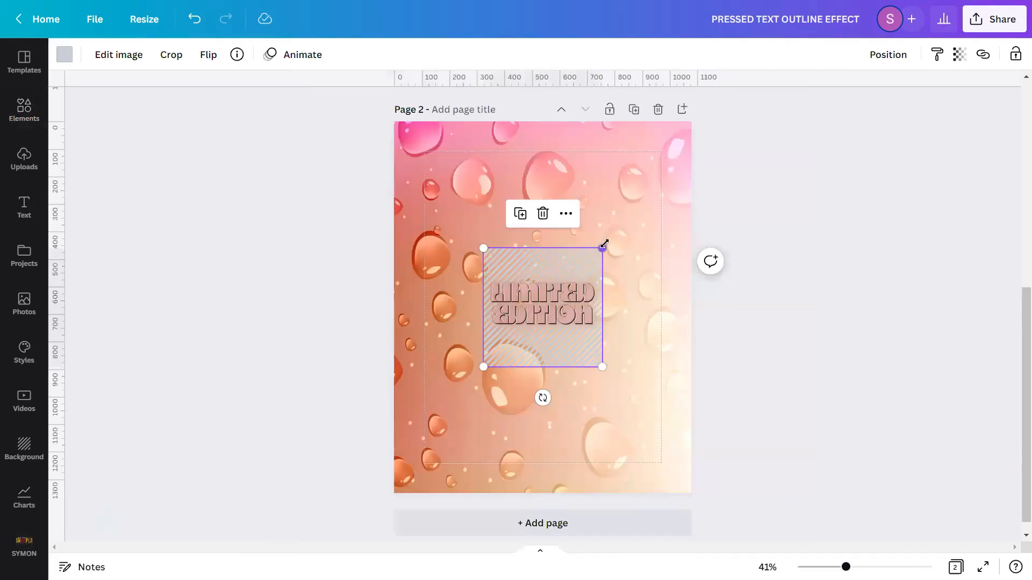
drag(604, 244, 630, 226)
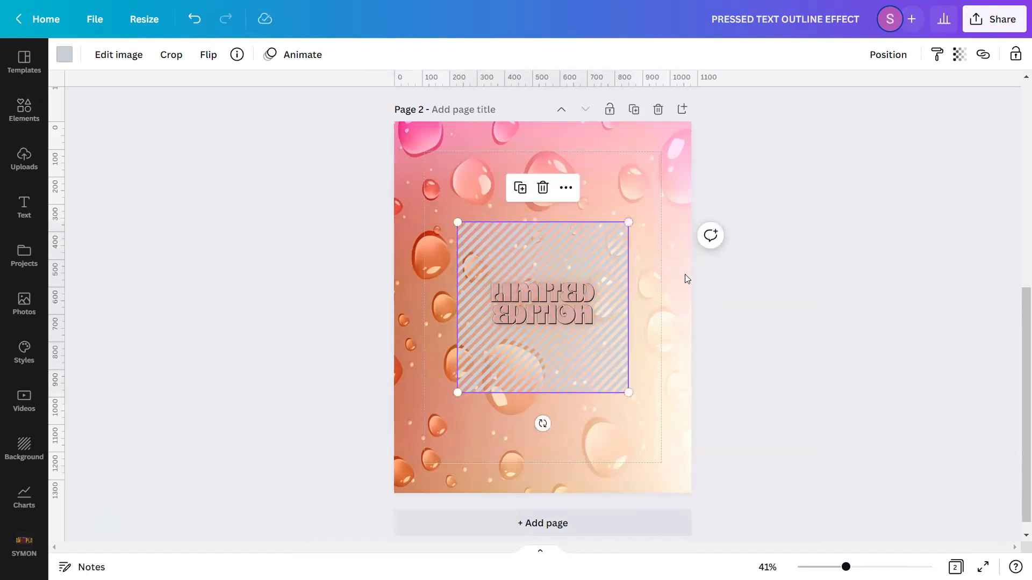
click(888, 54)
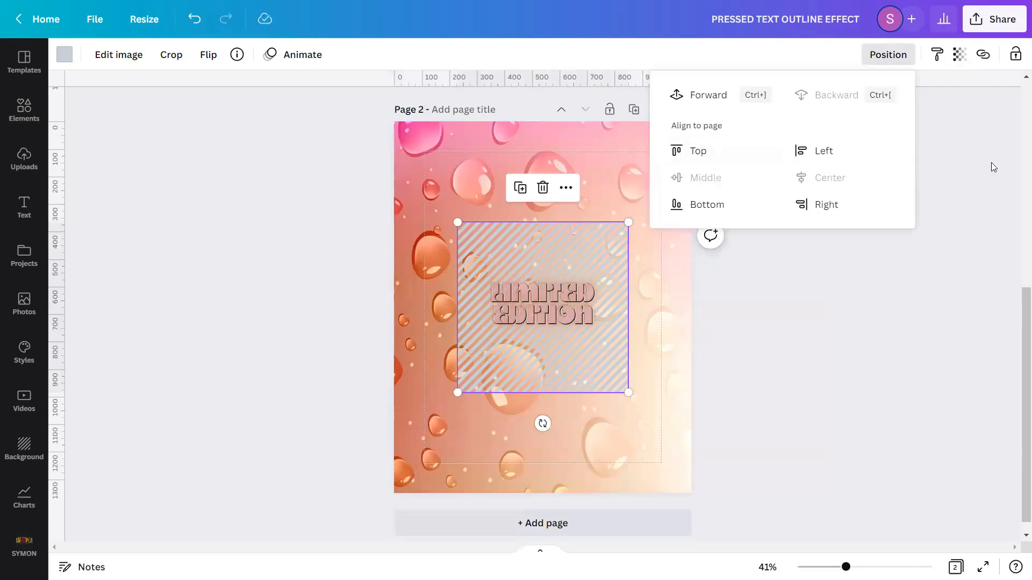
Set the striped square's transparency to 50 and lock it in place
click(961, 55)
click(960, 55)
click(951, 90)
text(5)
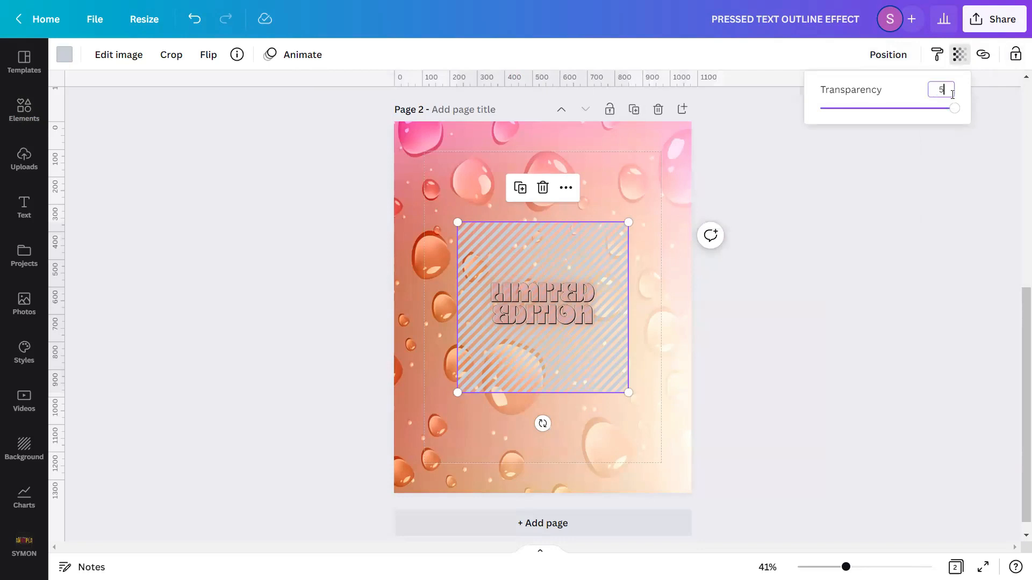
text(0)
key(Return)
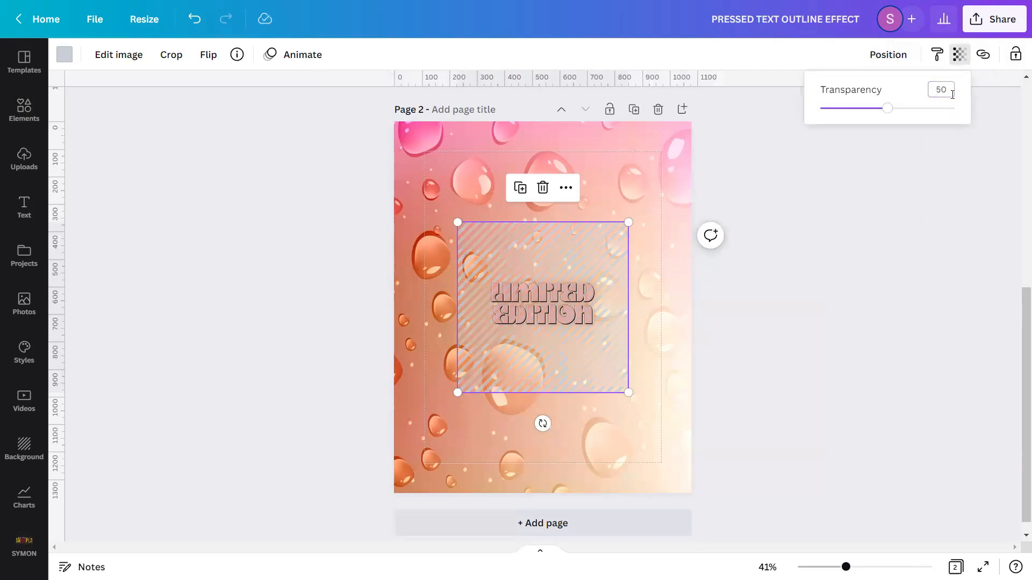
click(1015, 55)
click(903, 156)
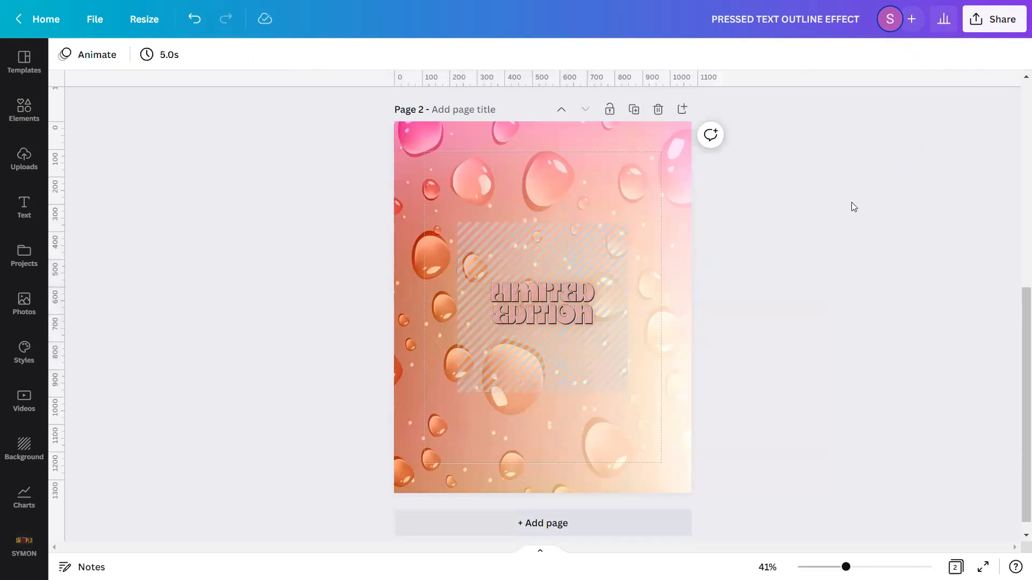
Search the elements library for "Rectangle Outline Background" and limit the results to graphics
click(37, 118)
click(150, 63)
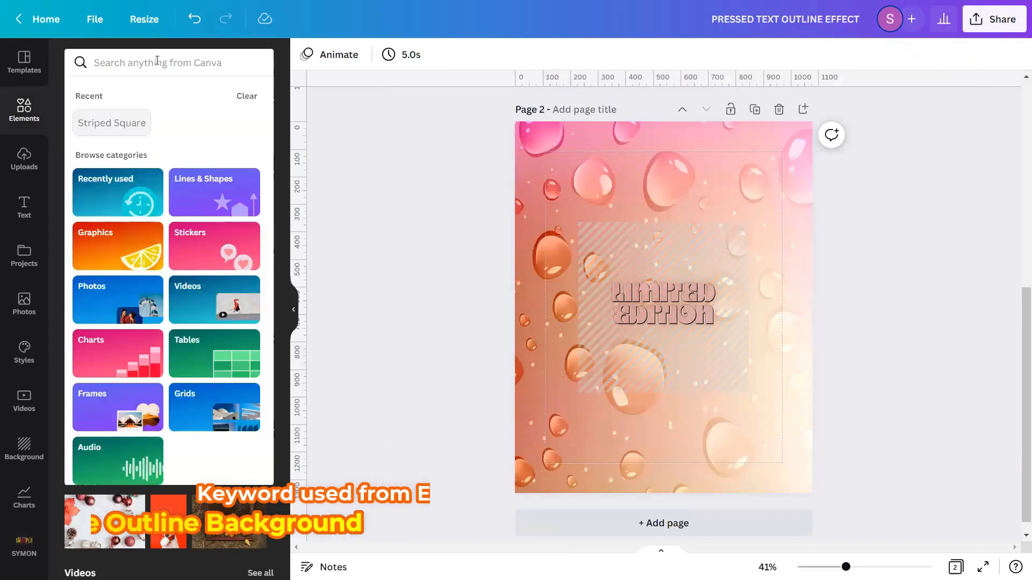
text(Rect)
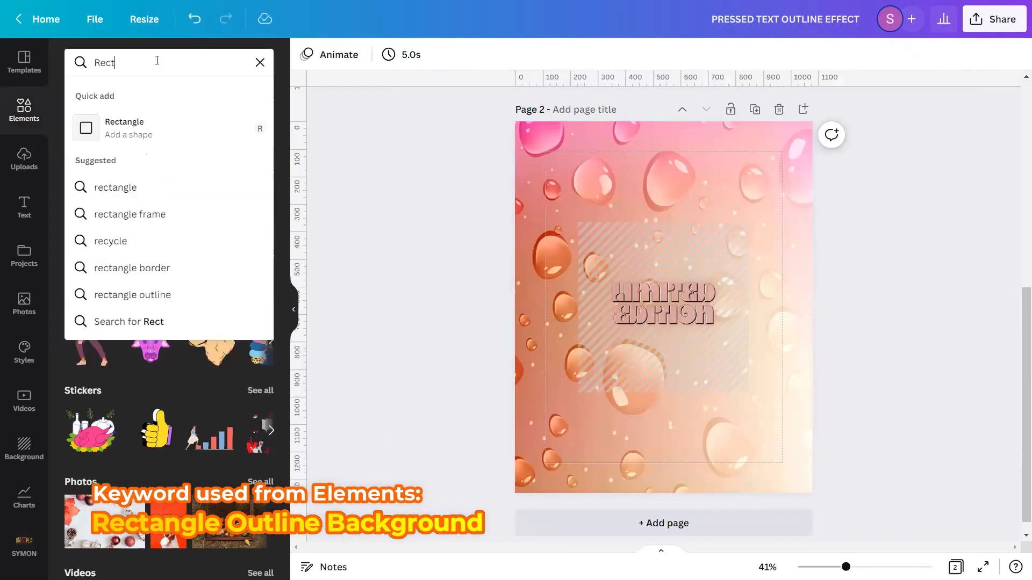
text(angle O)
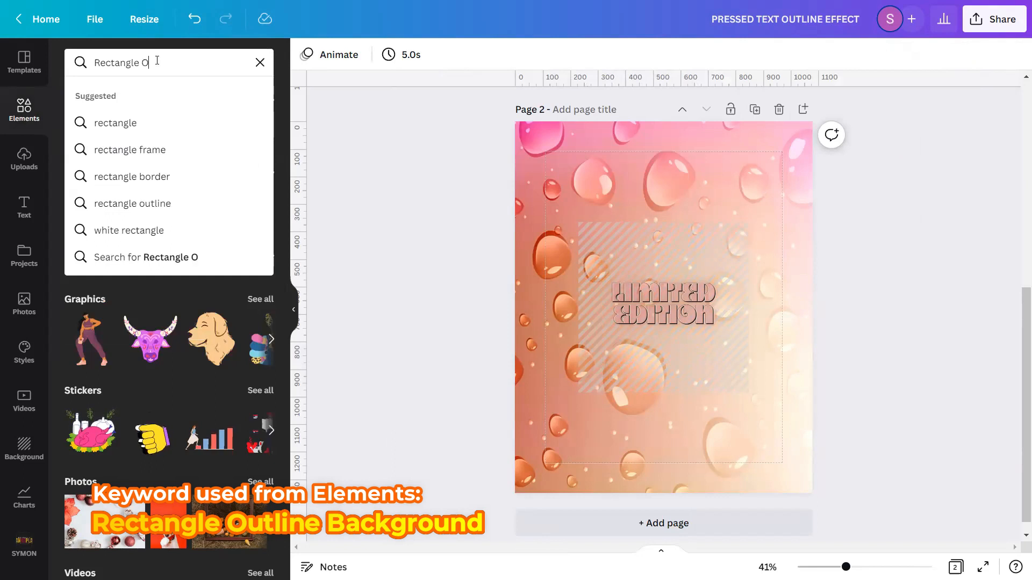
text(utline B)
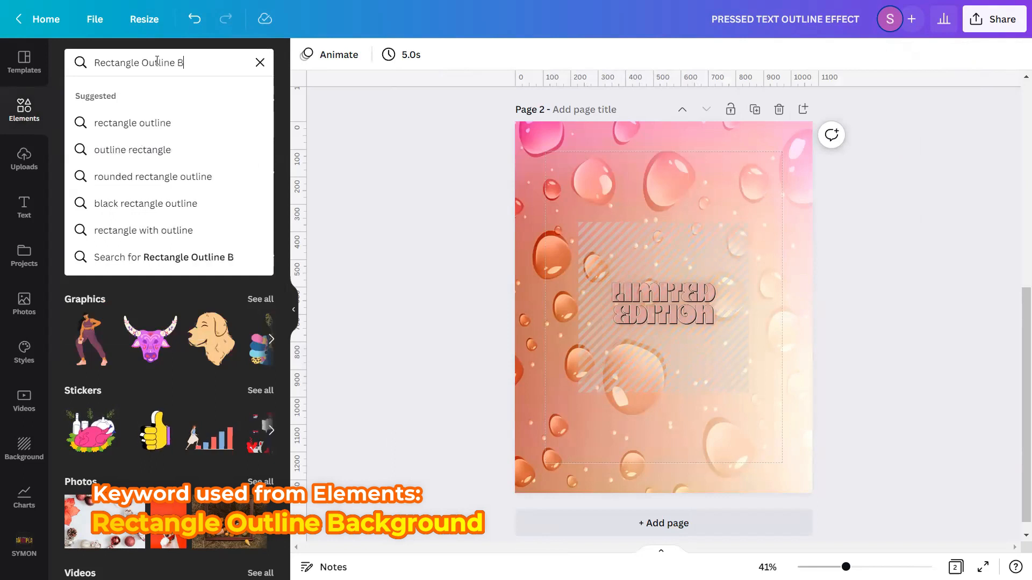
text(ackgroun)
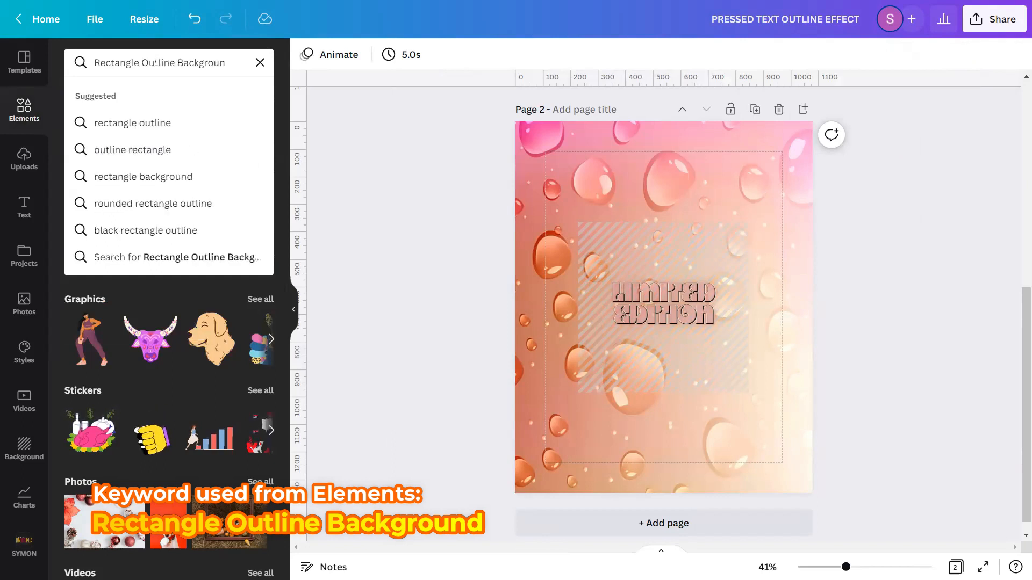
text(d)
key(Return)
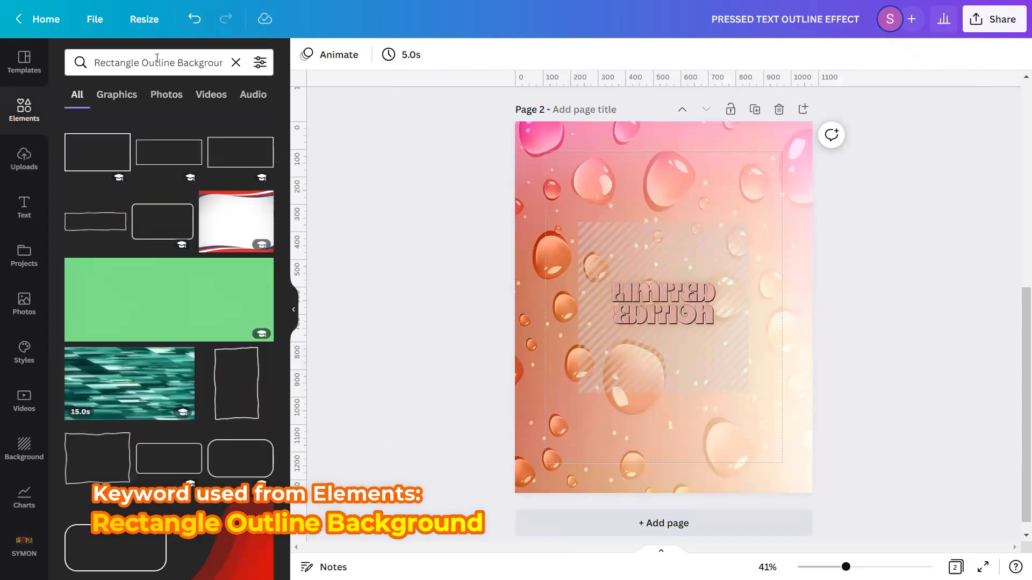
click(121, 103)
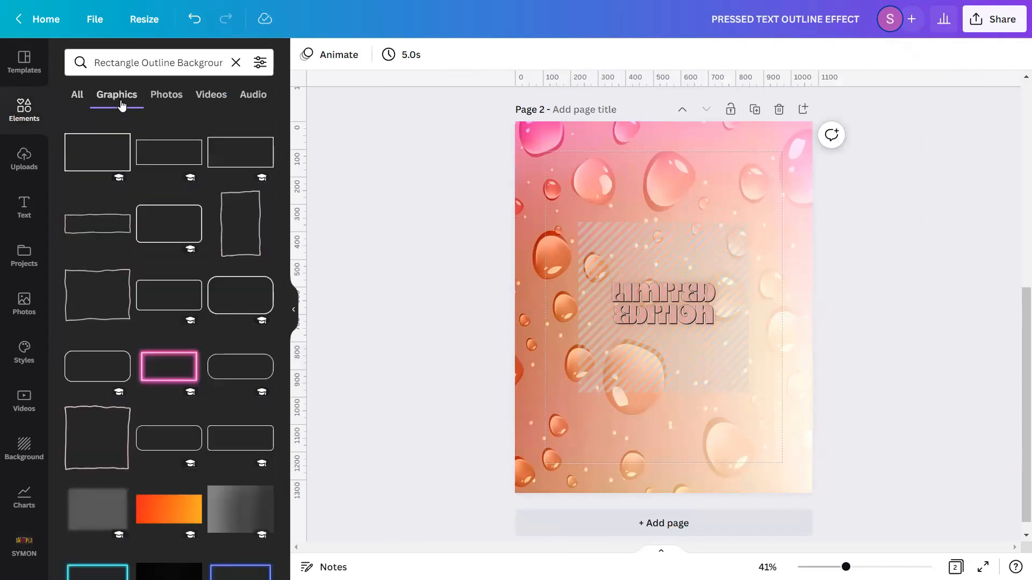
Add the thin, sharp-cornered "rectangle outline background." graphic to page 2
click(192, 131)
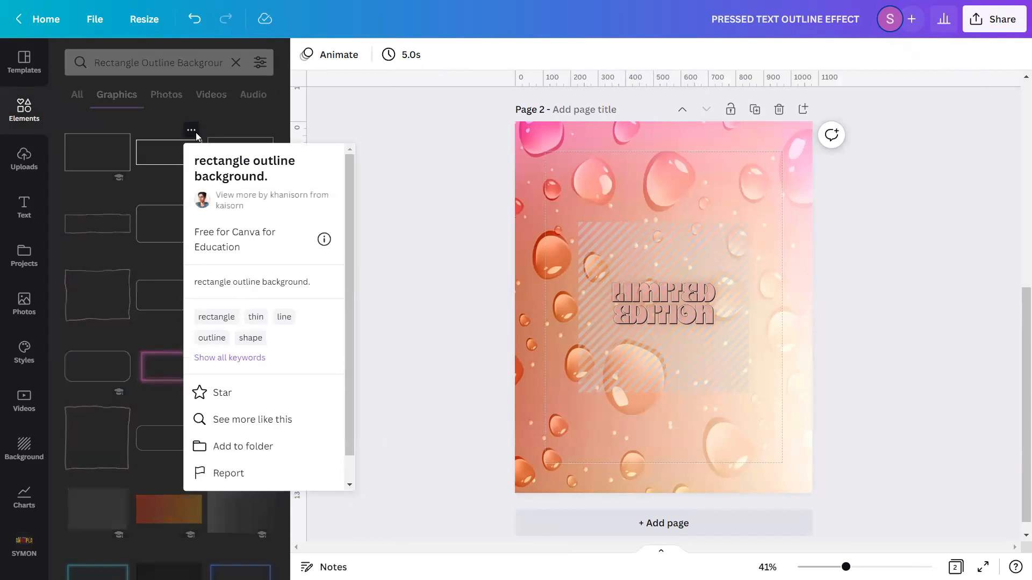
click(156, 155)
click(156, 154)
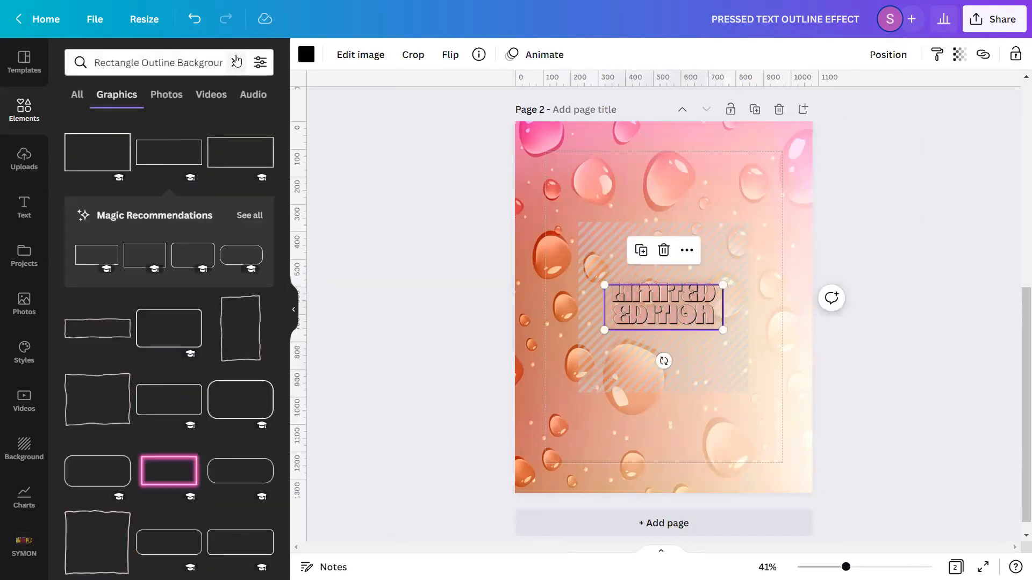
click(236, 63)
click(293, 309)
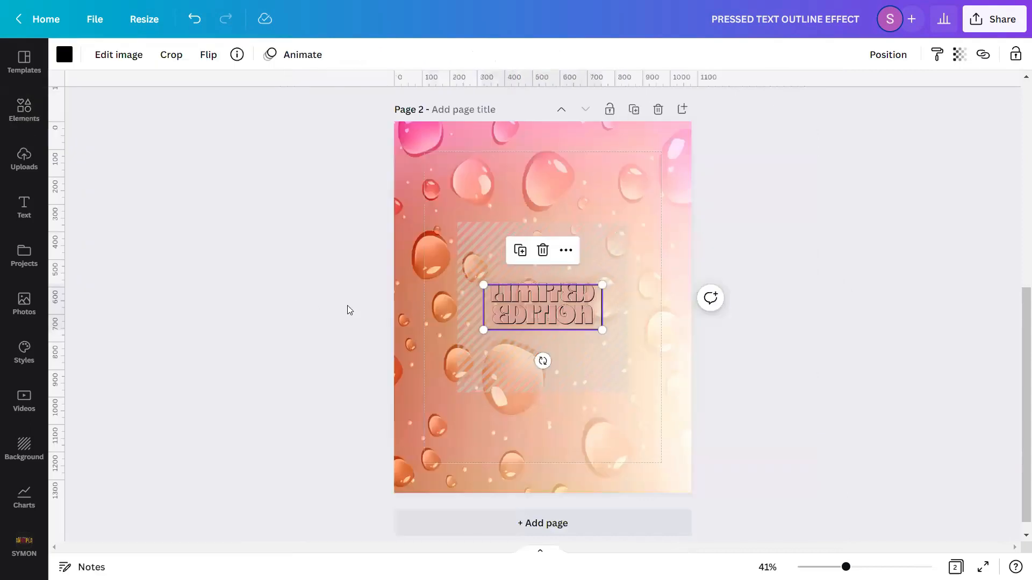
Rotate the rectangle outline 90° to stand upright and enlarge it until its sides just frame the LIMITED EDITION text
drag(542, 360, 341, 317)
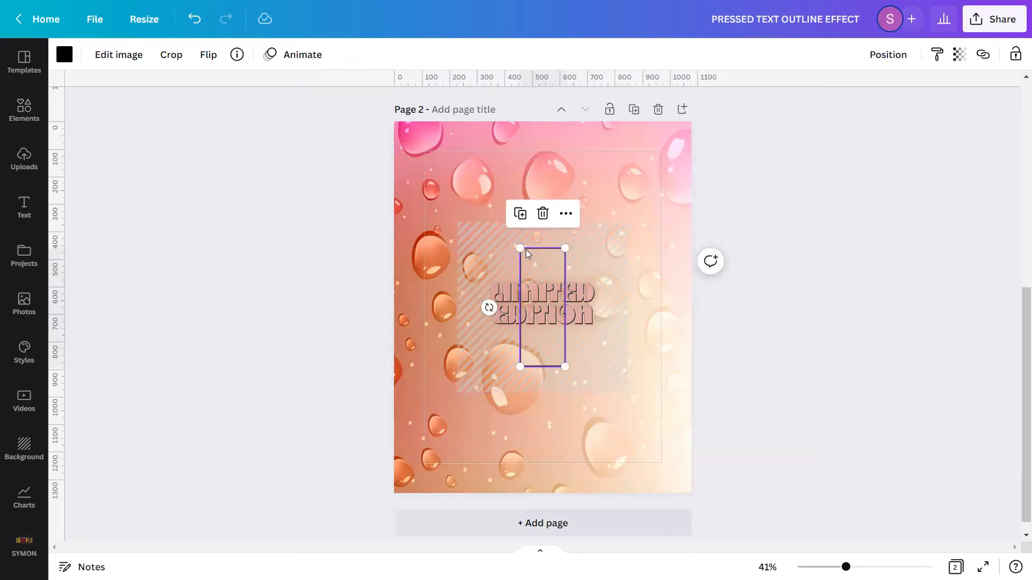
drag(517, 248, 489, 171)
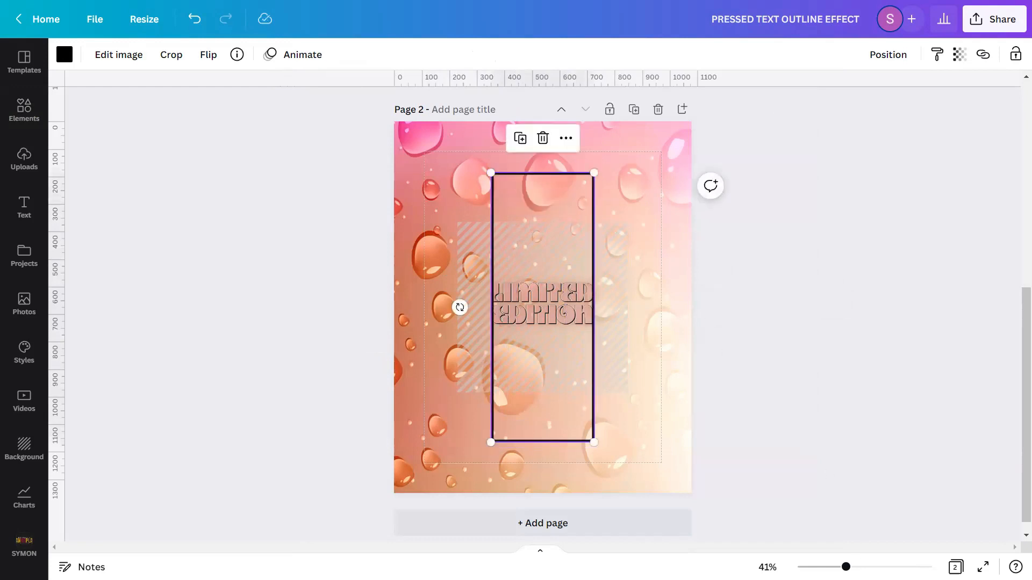
scroll(450, 238, up, 5)
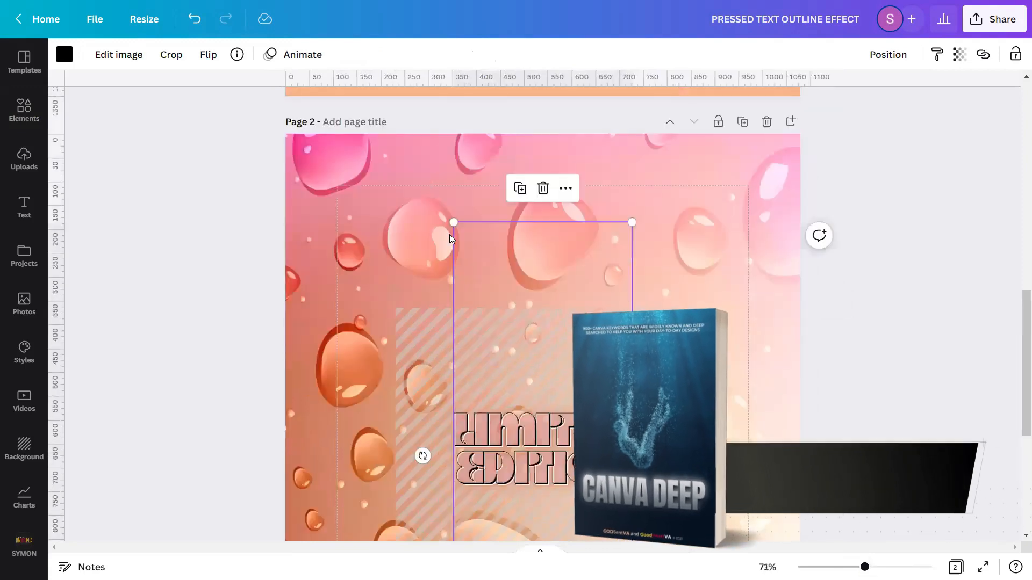
drag(447, 221, 442, 219)
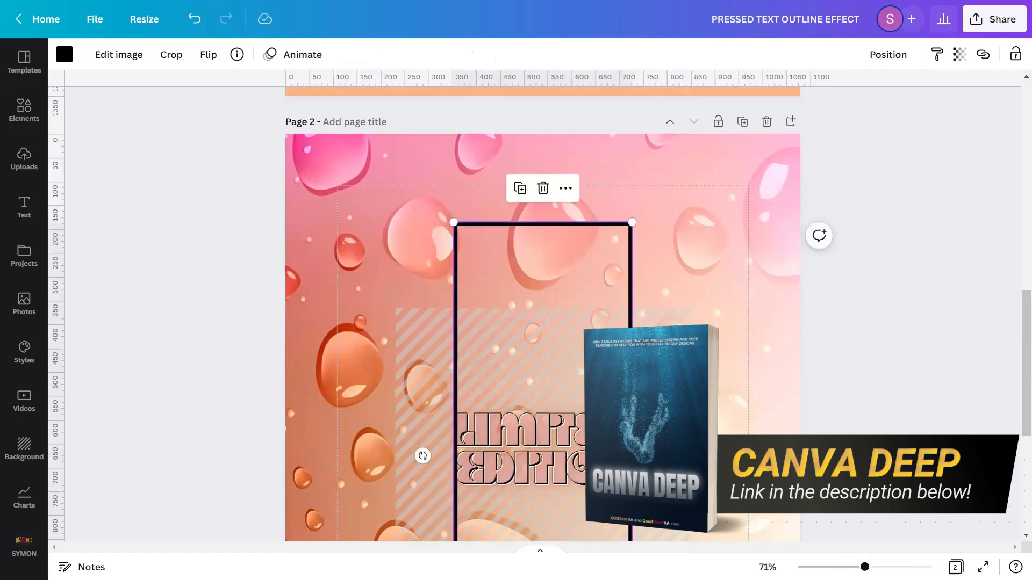
scroll(734, 150, up, 5)
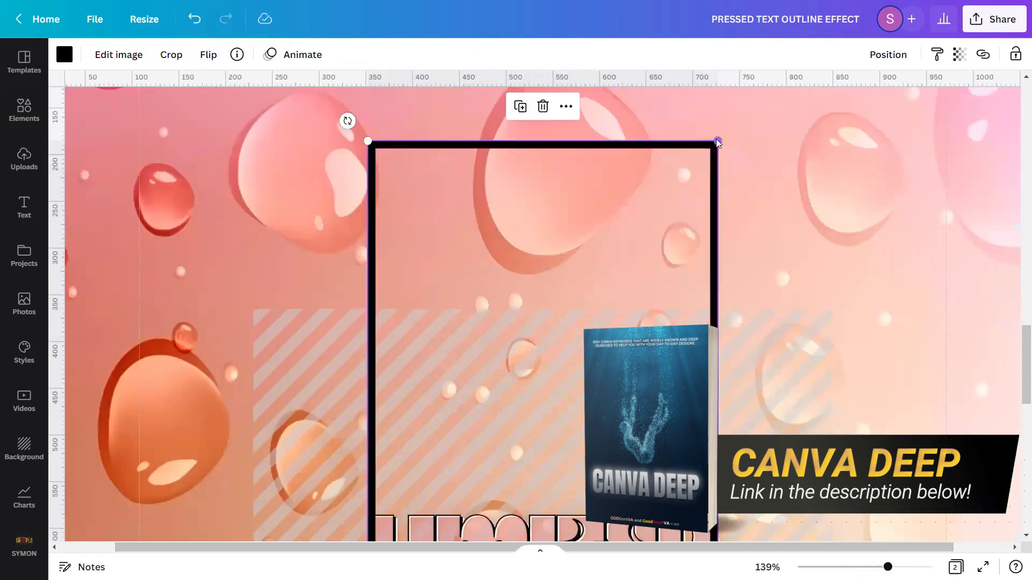
drag(717, 139, 721, 136)
scroll(721, 136, down, 6)
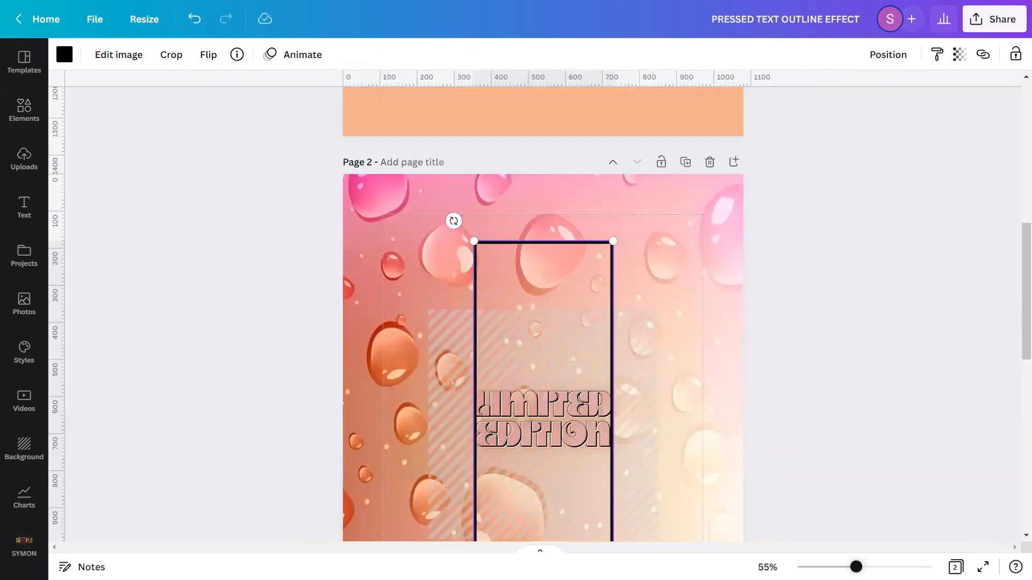
scroll(843, 350, down, 3)
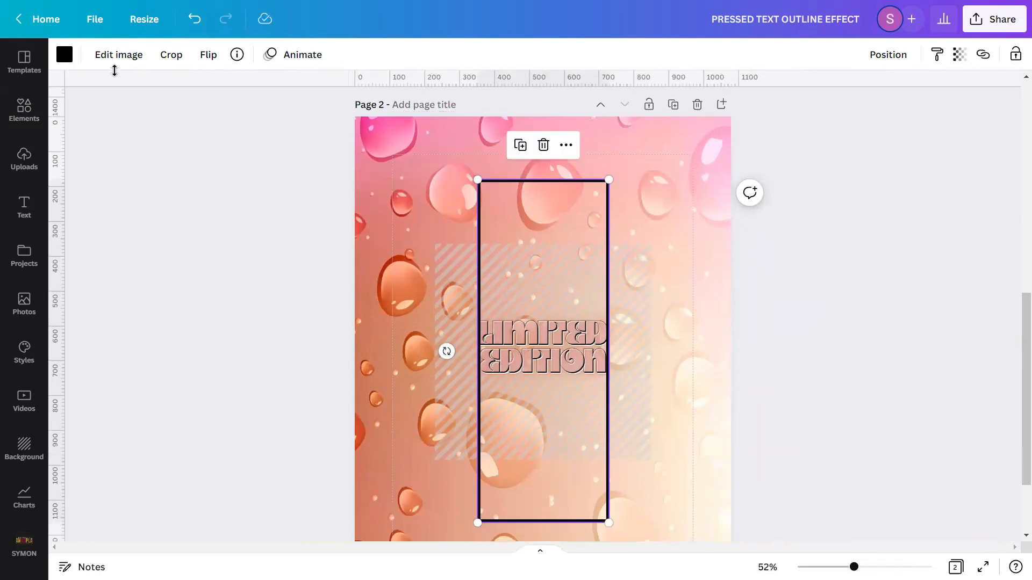
Change the rectangle outline's color from the default colors to white
click(64, 54)
scroll(273, 325, down, 15)
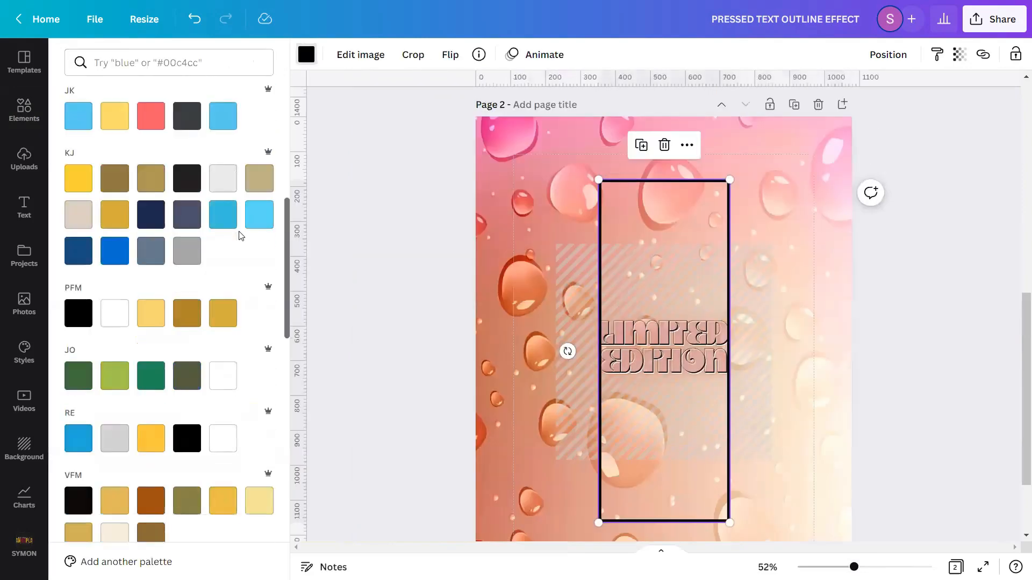
scroll(282, 436, down, 3)
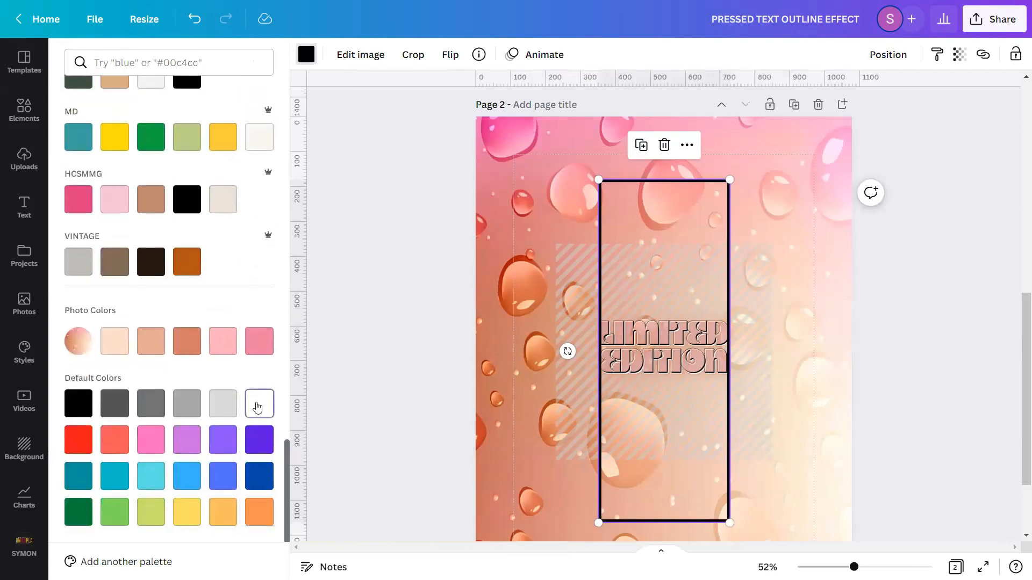
click(263, 403)
click(346, 335)
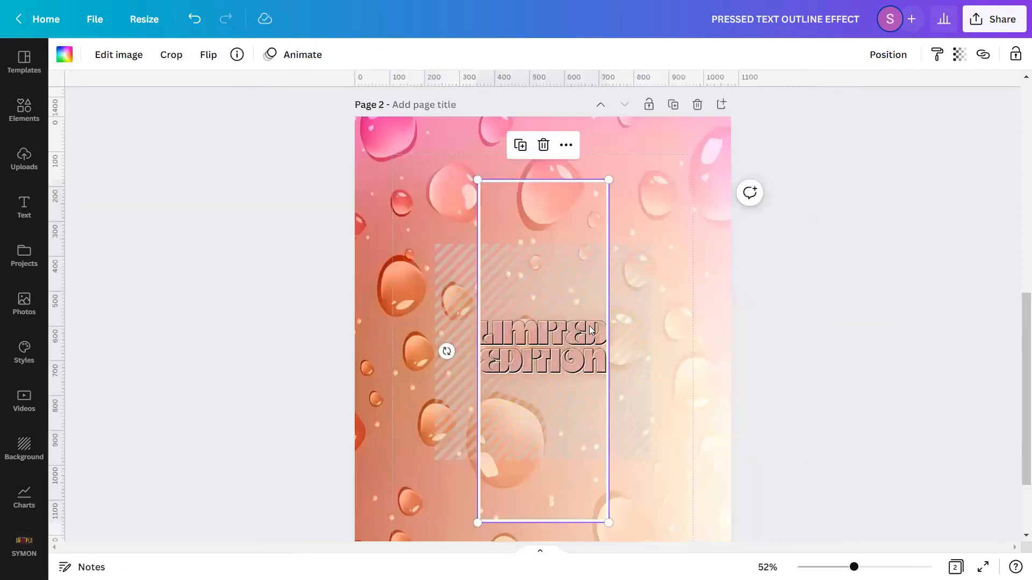
Align the white rectangle outline to the middle and center of page 2
click(822, 307)
click(533, 207)
click(887, 54)
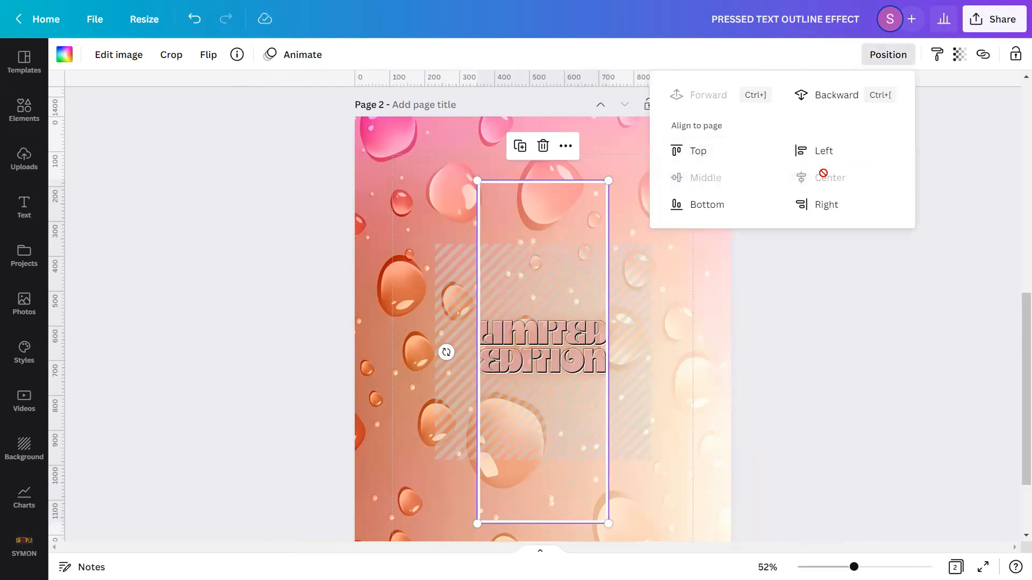
click(869, 414)
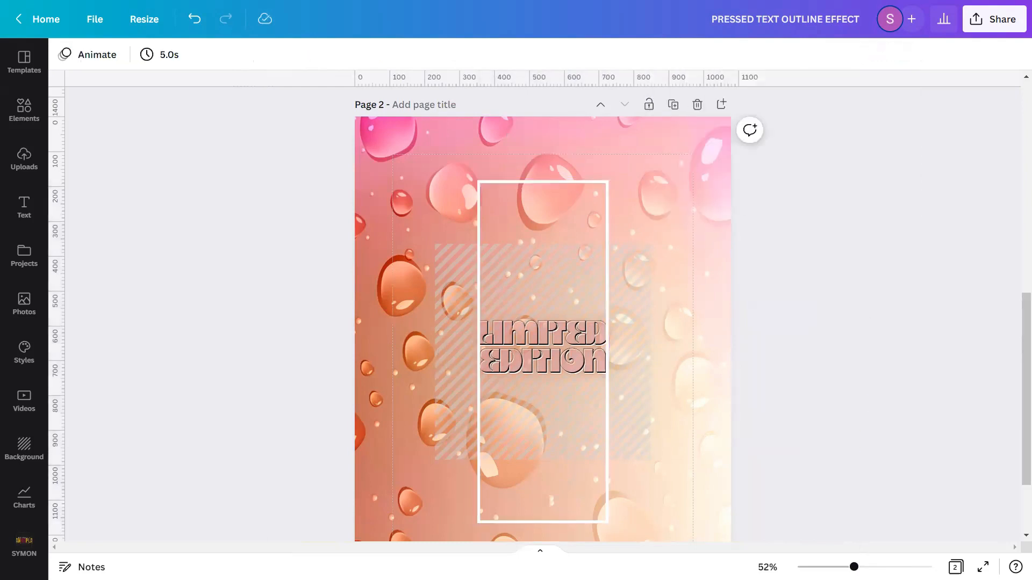
Duplicate the white rectangle outline and color the copy black from the default colors
ctrl+scroll(903, 356, up, 5)
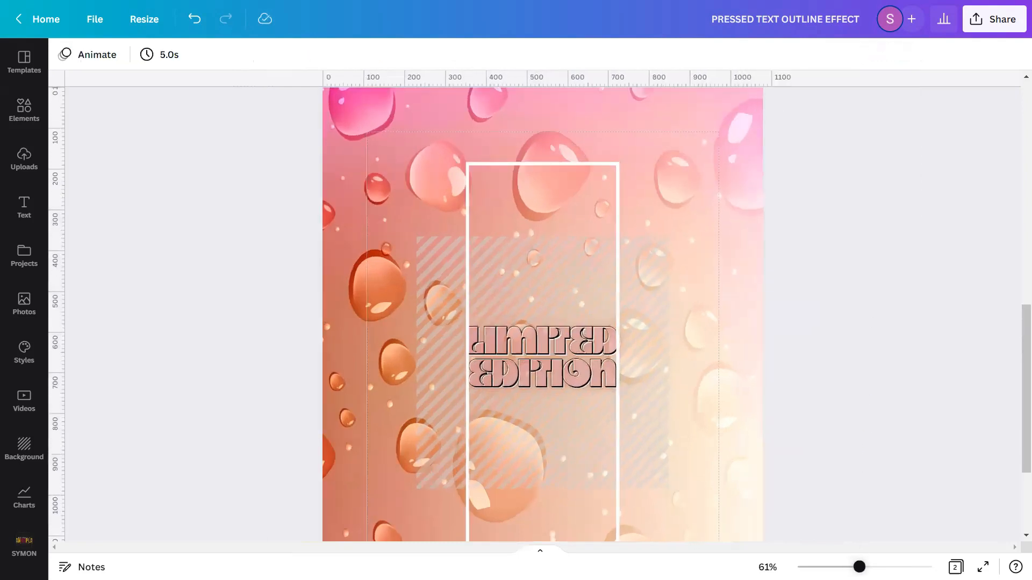
mouse_move(1017, 347)
mouse_down()
mouse_move(1018, 336)
mouse_move(1017, 385)
mouse_move(1018, 357)
mouse_up()
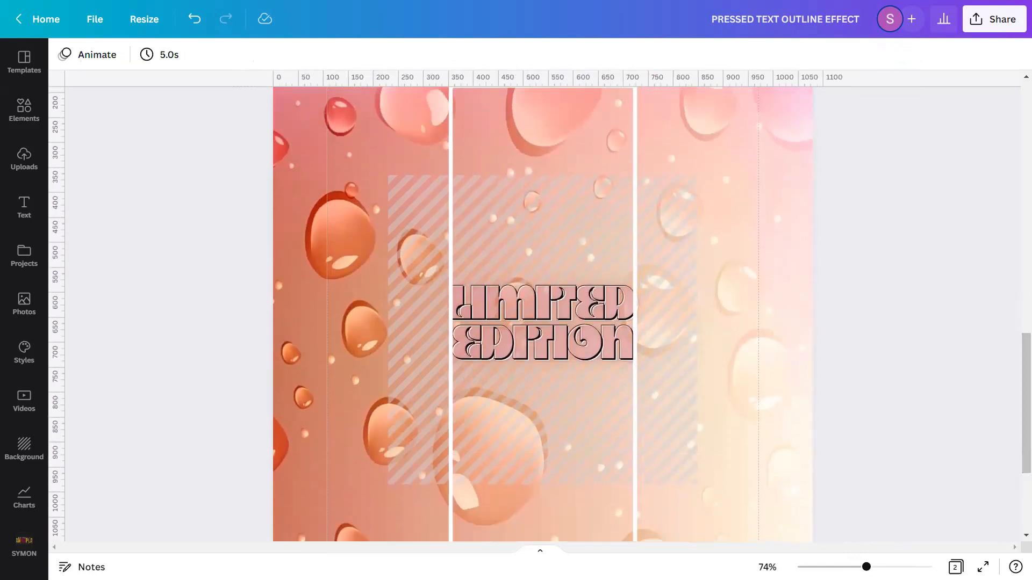
scroll(552, 315, down, 3)
click(494, 211)
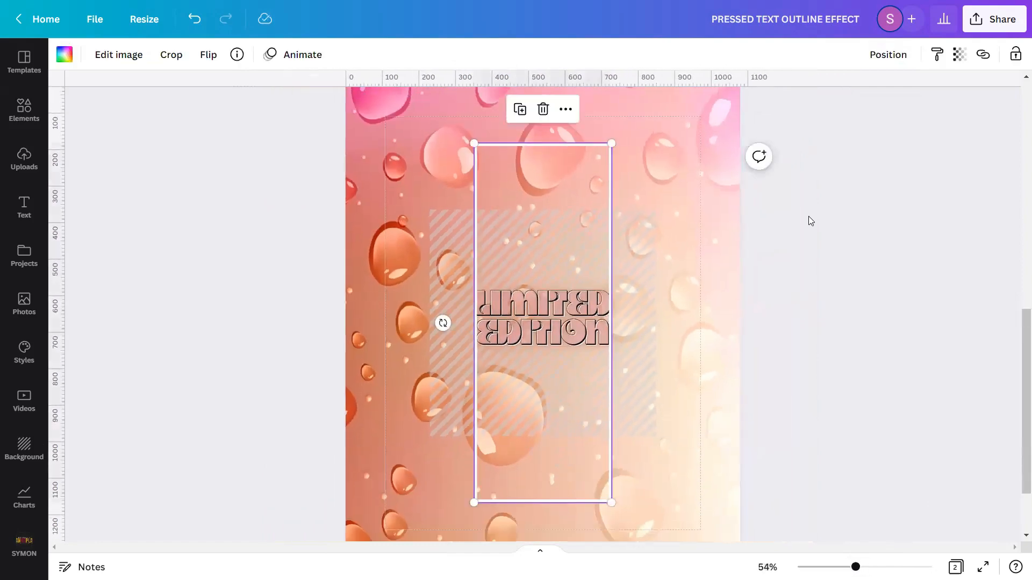
click(521, 111)
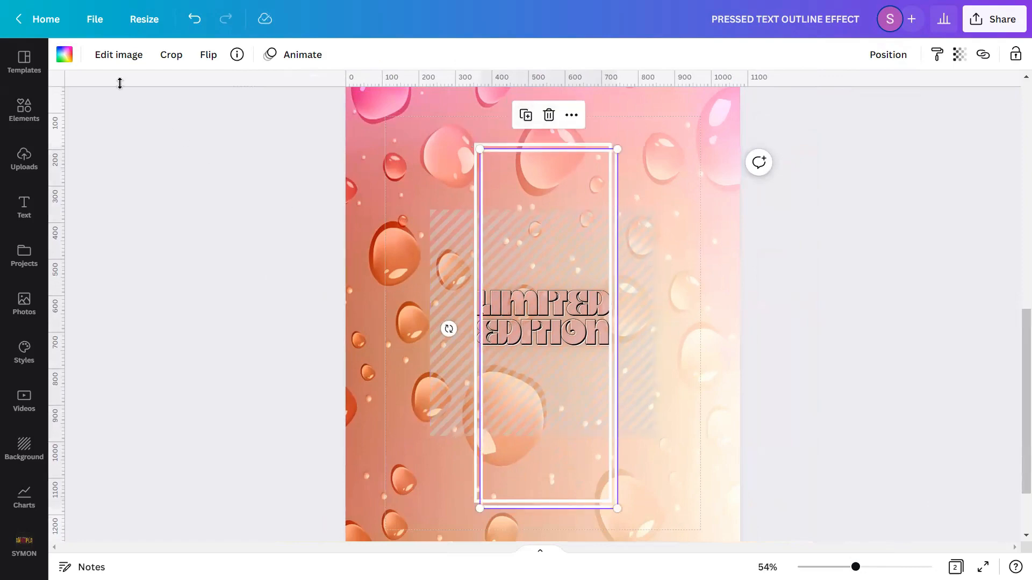
click(65, 54)
scroll(155, 245, down, 10)
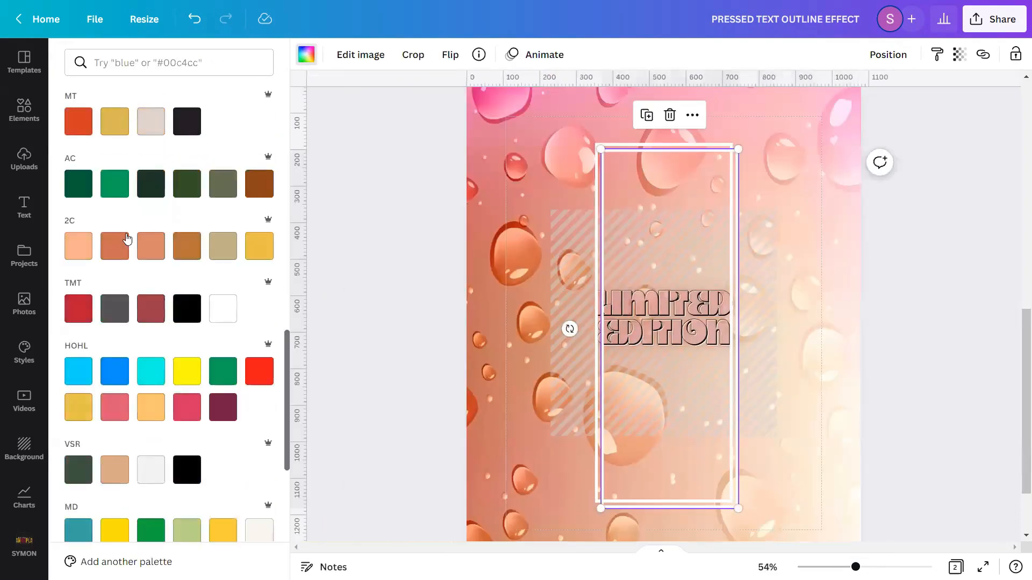
click(79, 403)
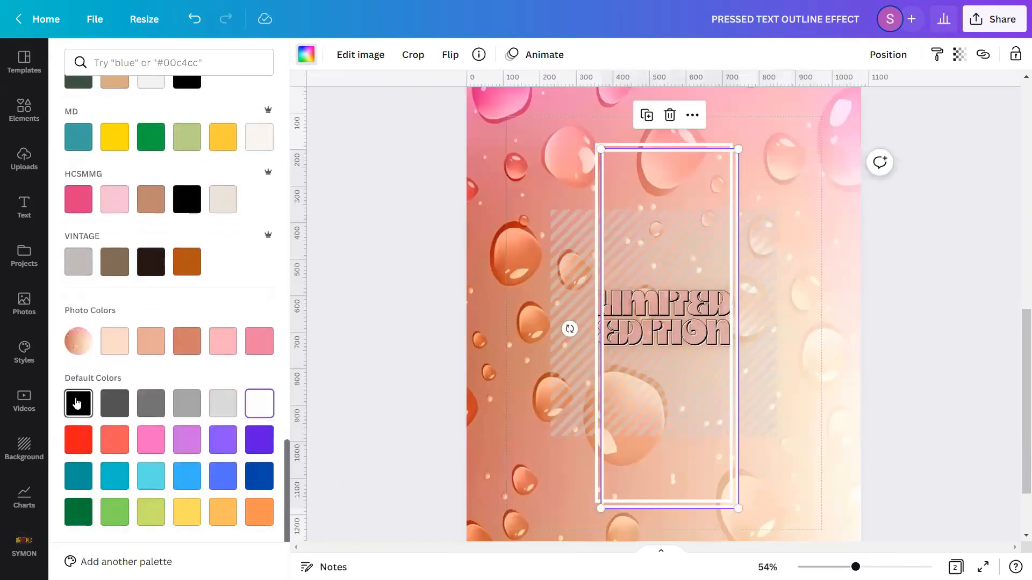
click(430, 268)
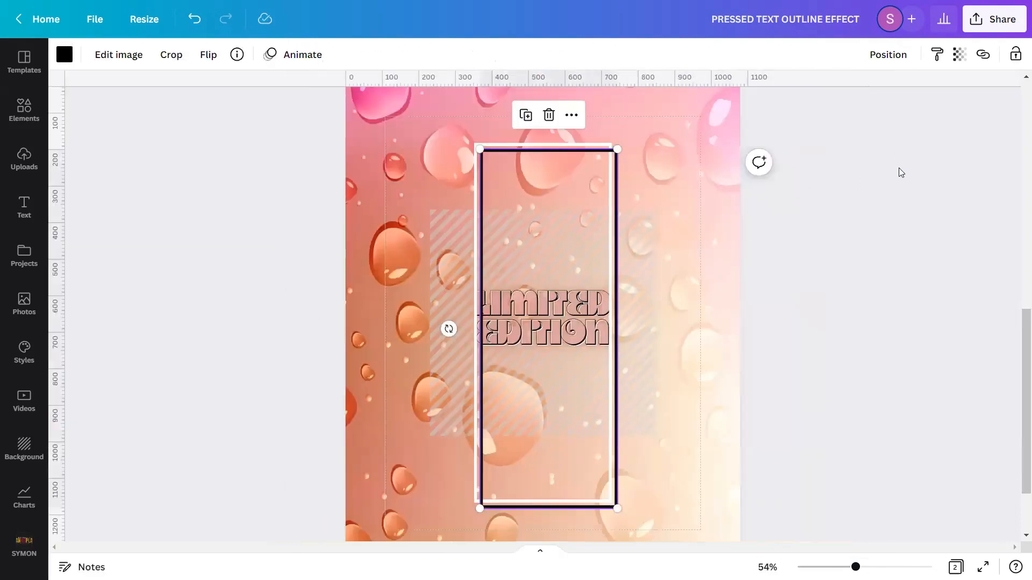
Set the transparency of the black rectangle outline to 20
click(961, 56)
click(949, 89)
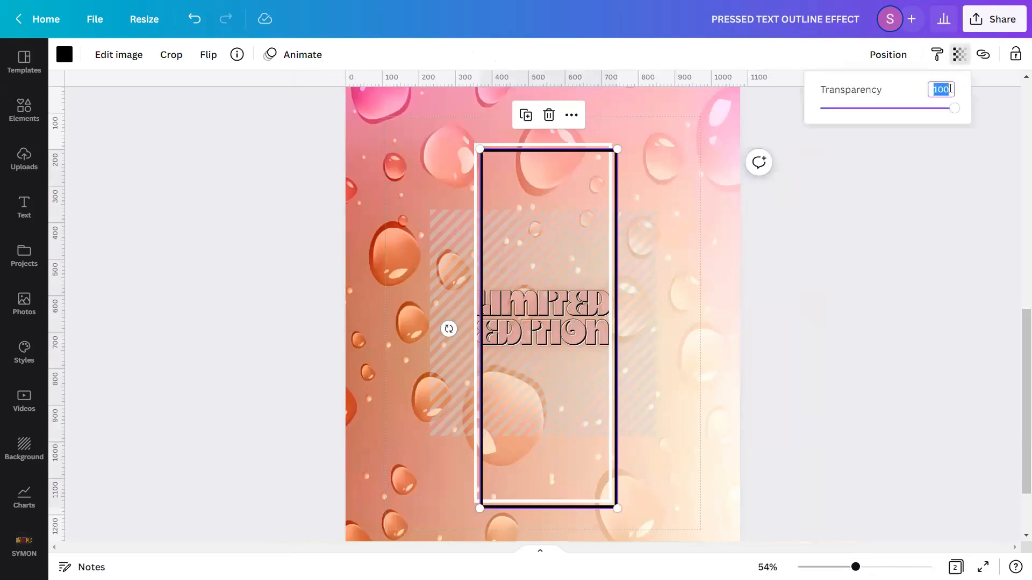
text(20)
key(Return)
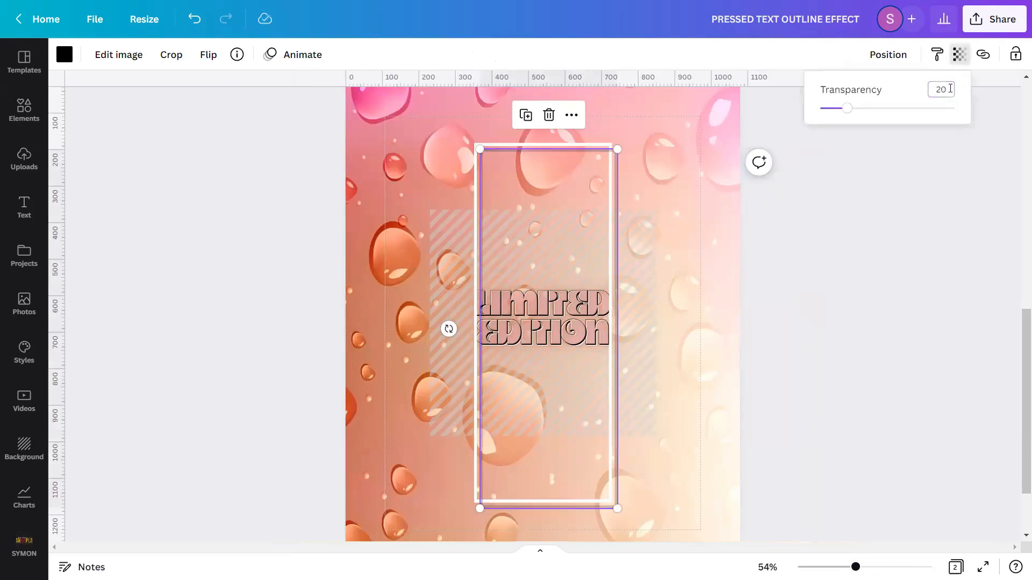
click(863, 280)
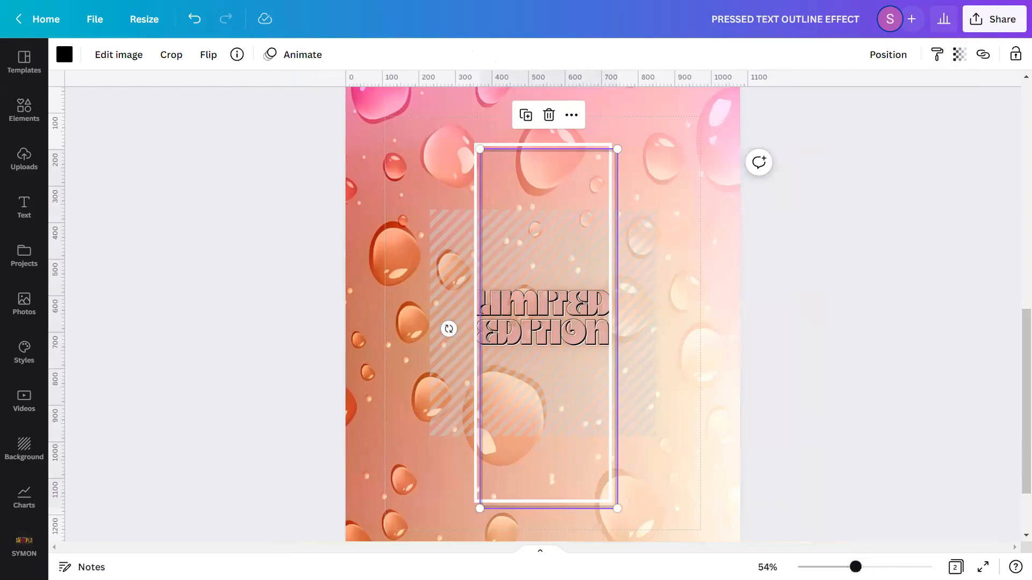
Send the faint black rectangle outline backward behind the white one so it acts as a shadow
scroll(544, 305, up, 5)
scroll(477, 344, up, 3)
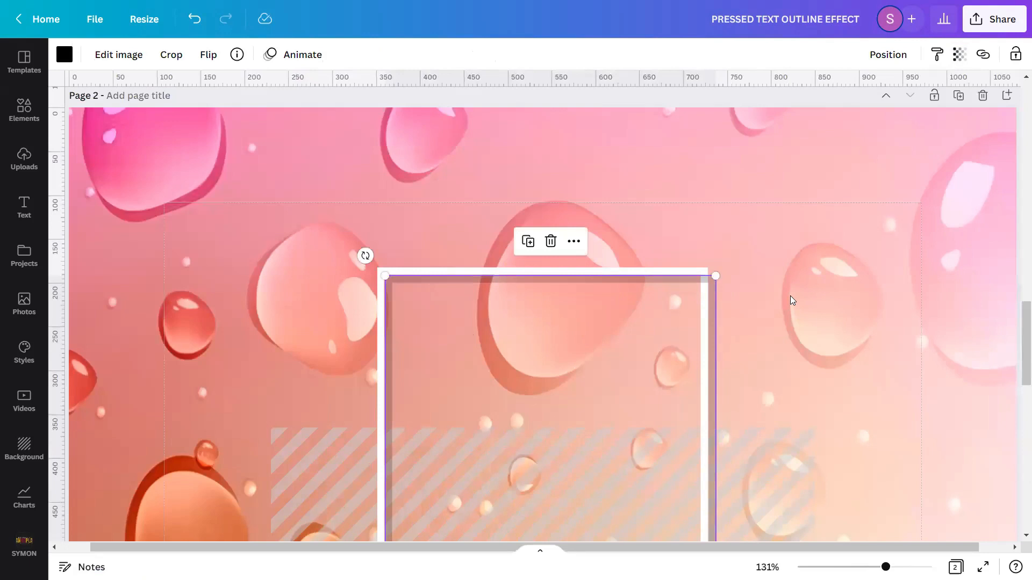
click(871, 119)
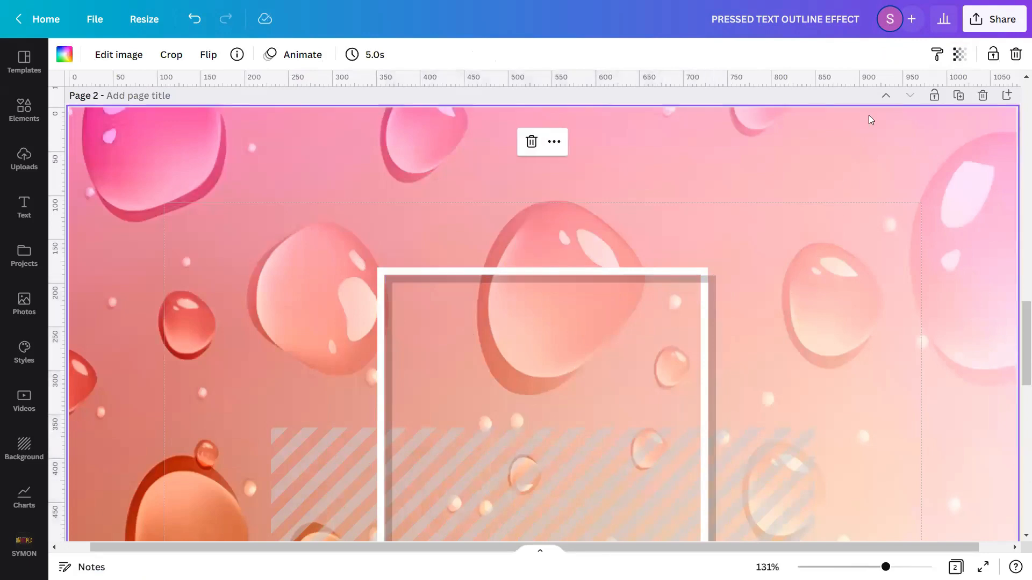
click(672, 316)
click(889, 56)
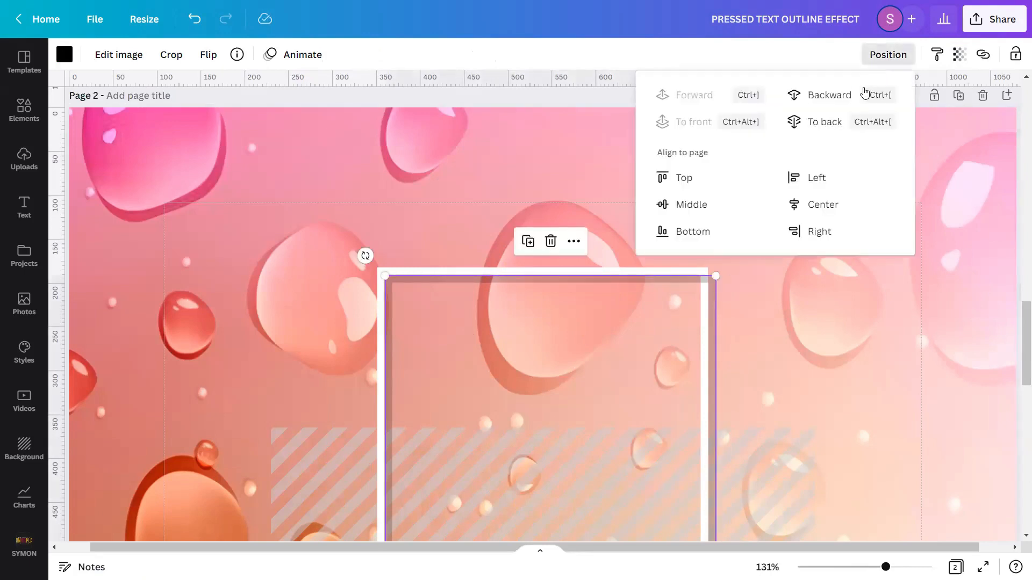
click(833, 339)
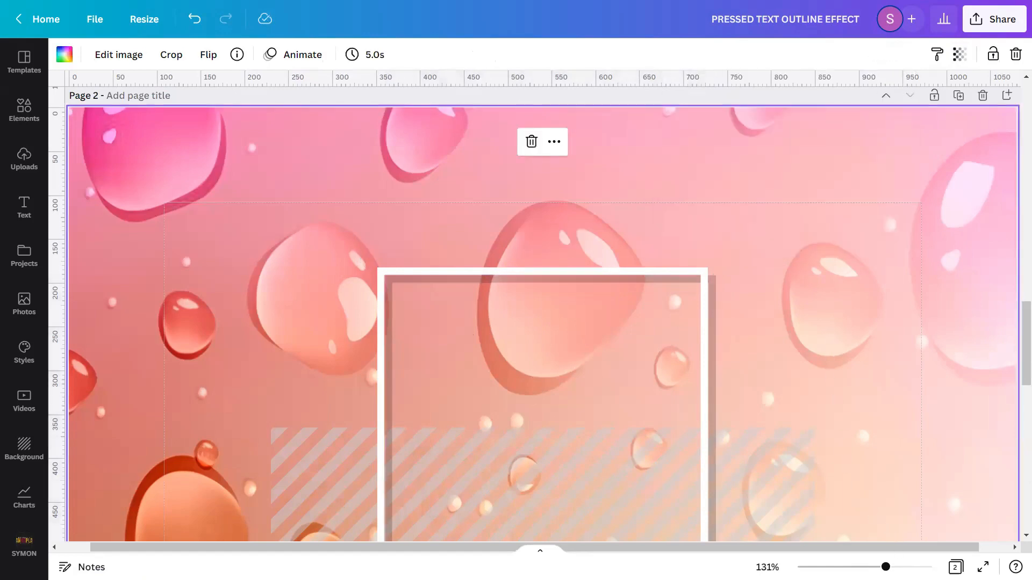
Group the white rectangle outline with its black shadow copy and align the group to the page's middle and center
drag(886, 567, 850, 567)
scroll(874, 459, down, 2)
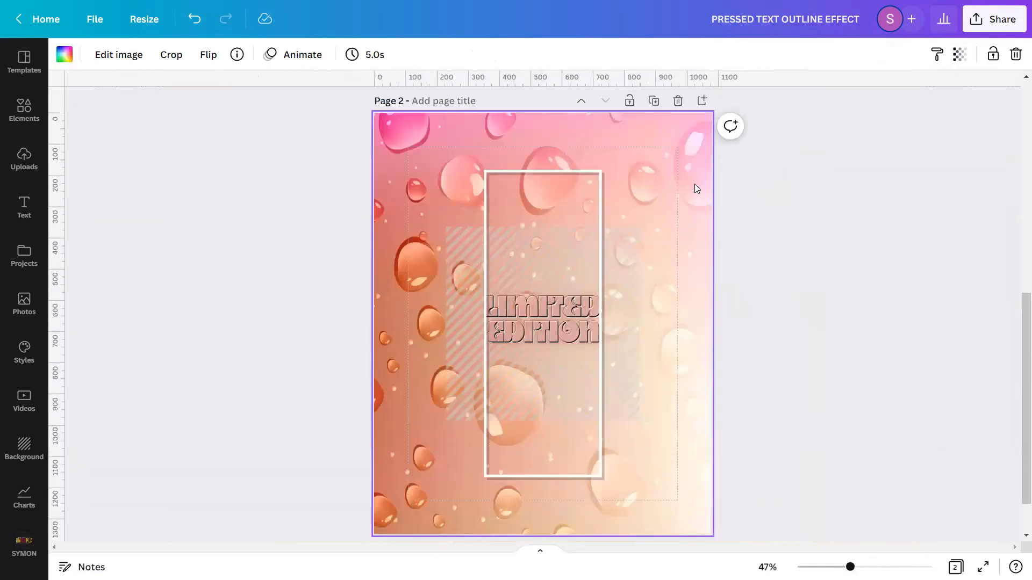
drag(685, 164, 484, 206)
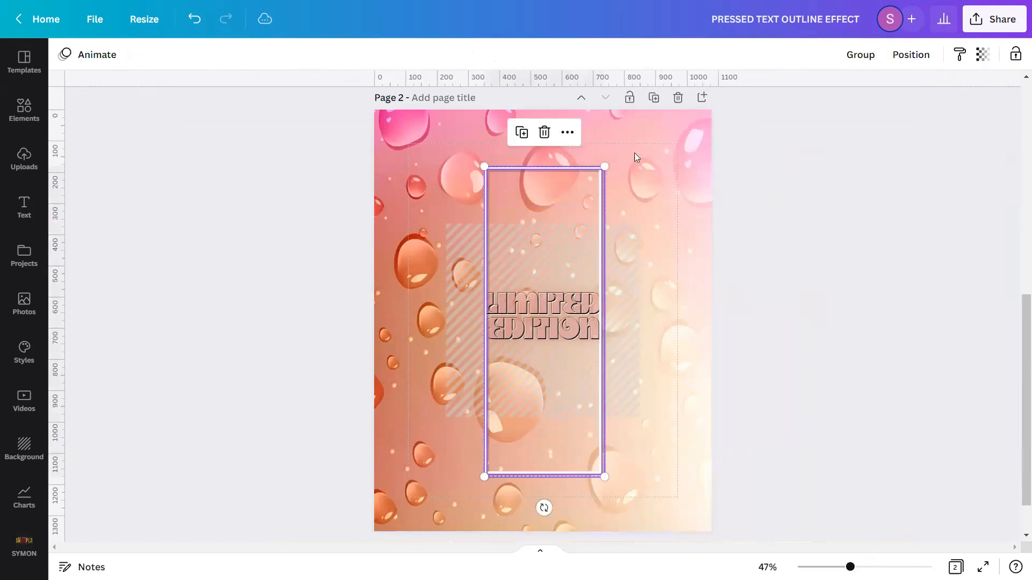
click(866, 54)
click(889, 56)
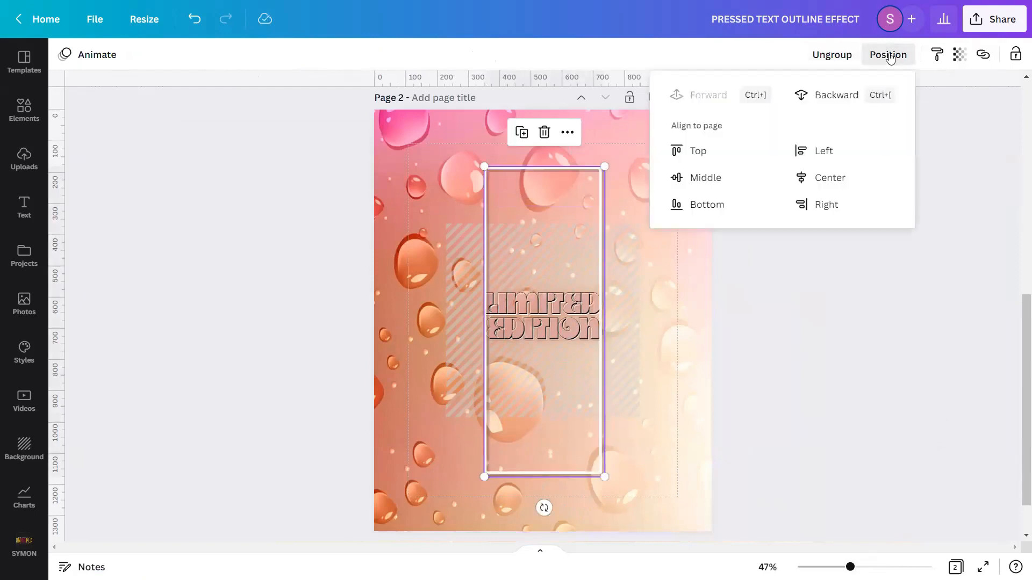
click(708, 175)
click(832, 181)
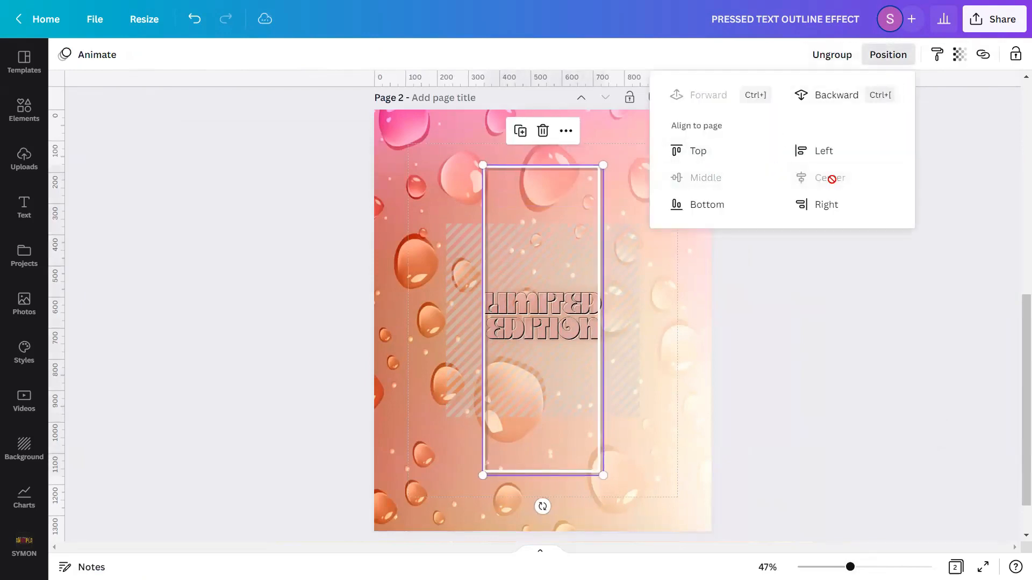
Send the grouped rectangle outline backward two levels, behind the LIMITED EDITION text and the striped square
click(837, 98)
click(837, 98)
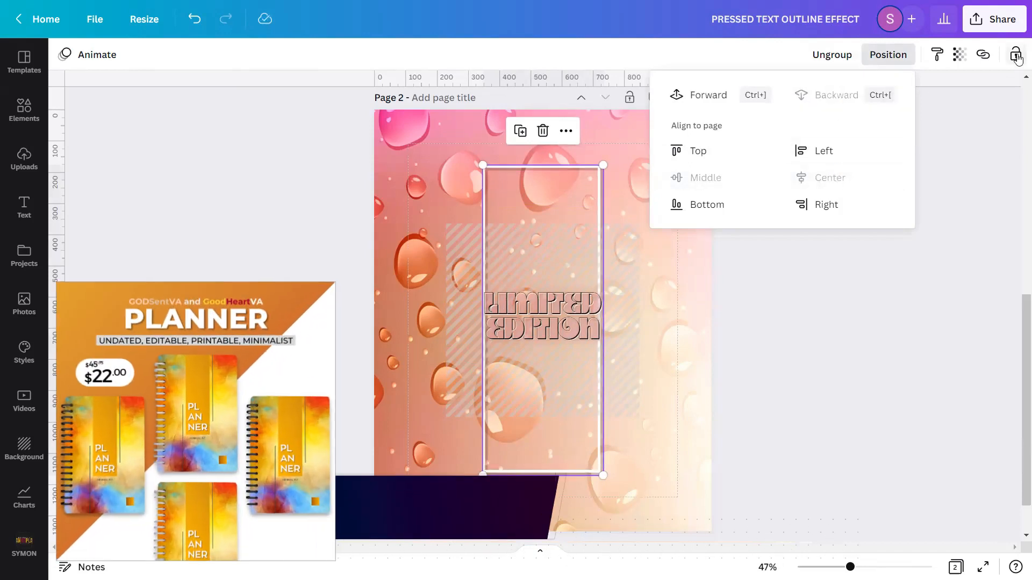
click(925, 234)
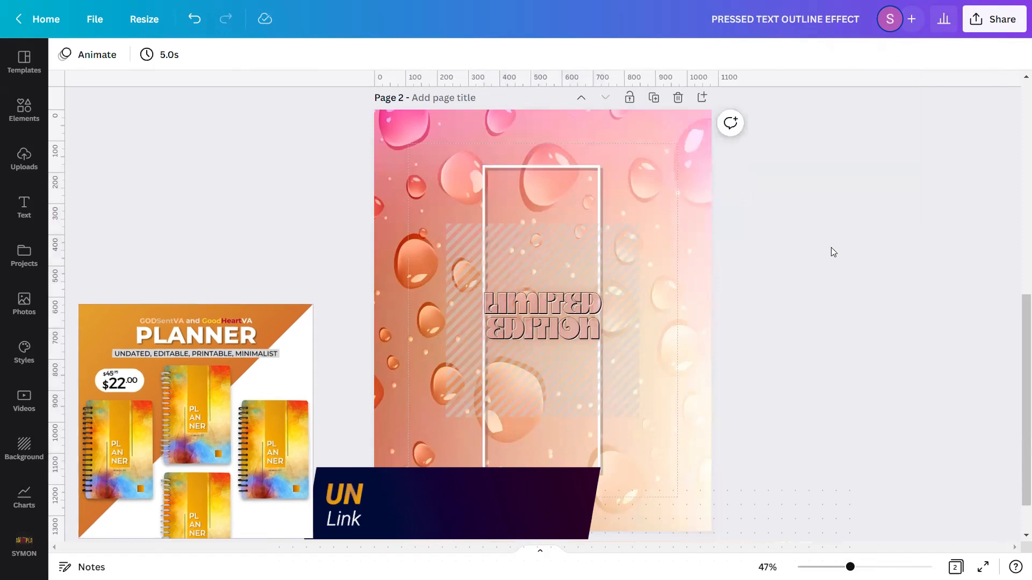
Add a heading to page 2 reading RAINY SEASON CLOTHING LINE, with each word on its own line
scroll(873, 373, down, 1)
scroll(874, 373, up, 4)
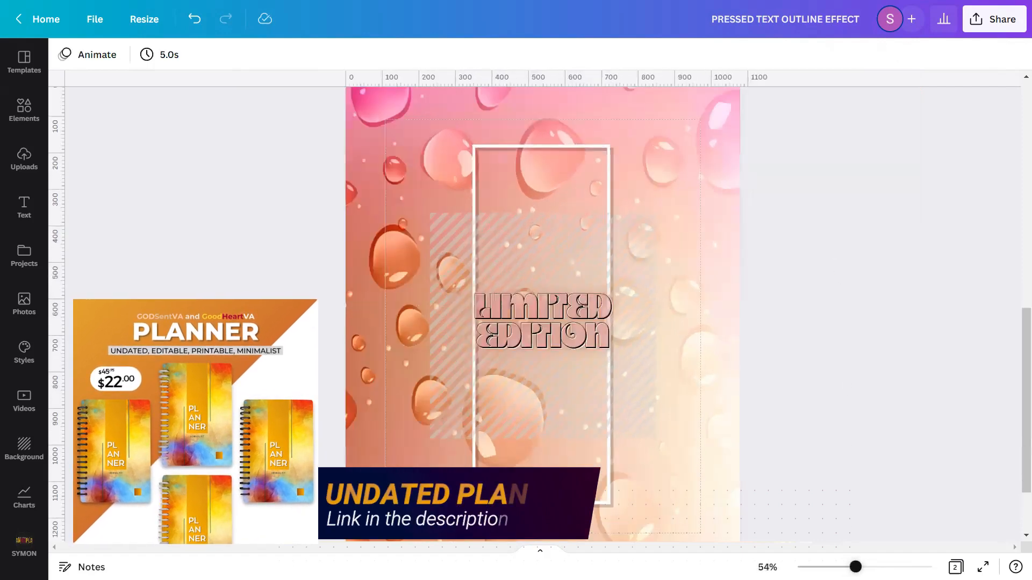
scroll(873, 373, down, 1)
scroll(875, 376, up, 1)
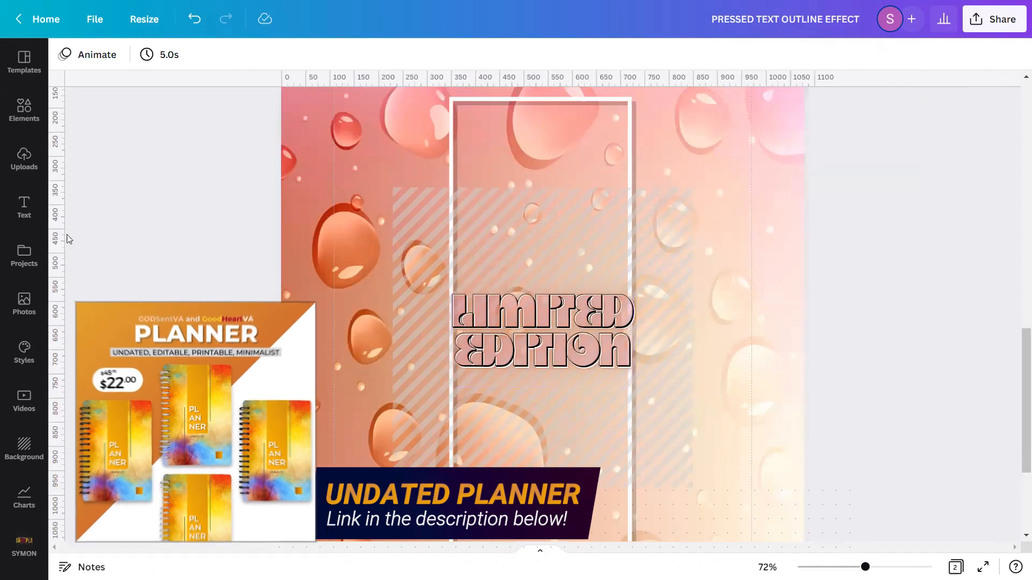
click(23, 210)
click(160, 176)
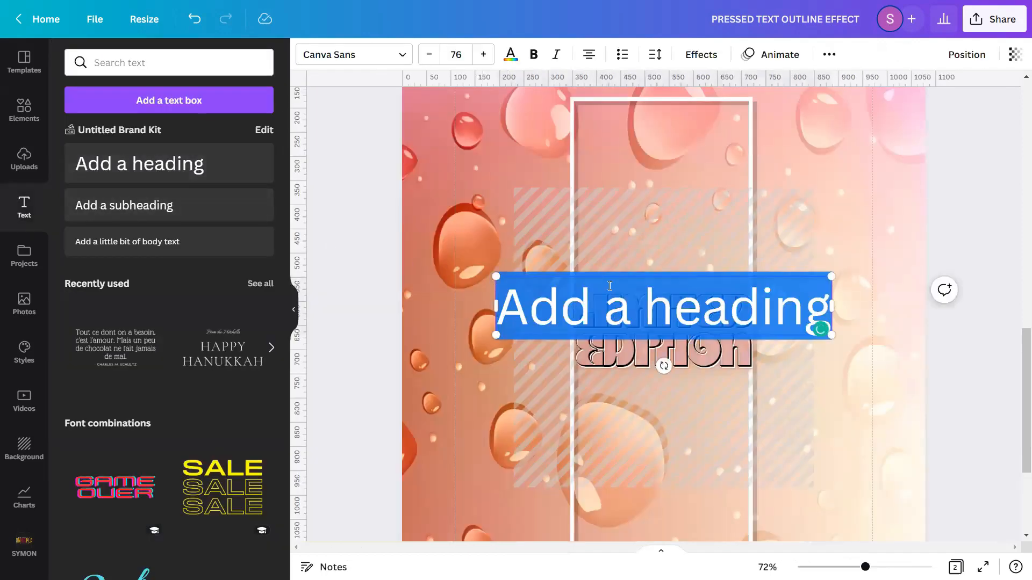
text(RAI)
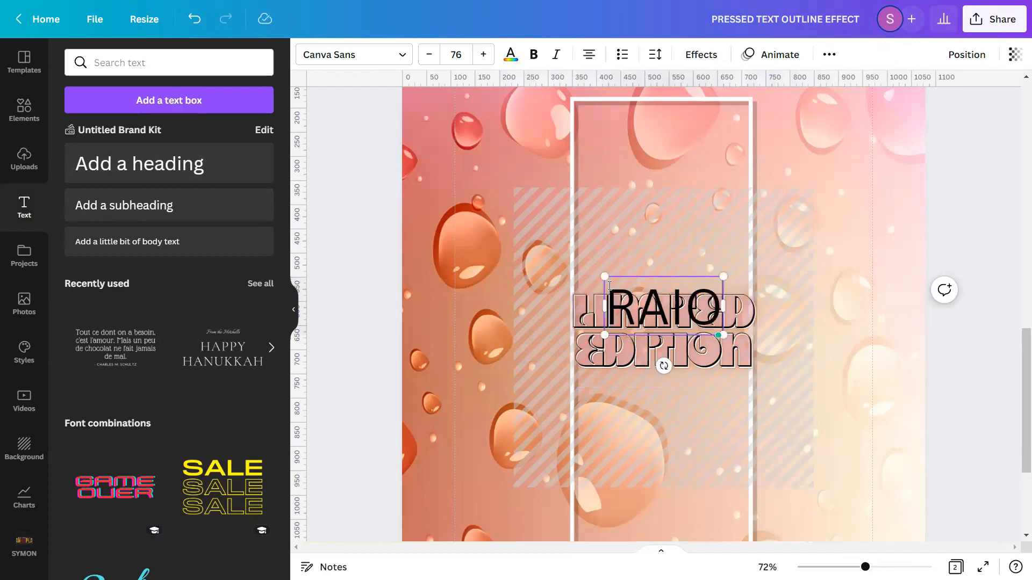
text(NY)
key(Return)
text(SEASON)
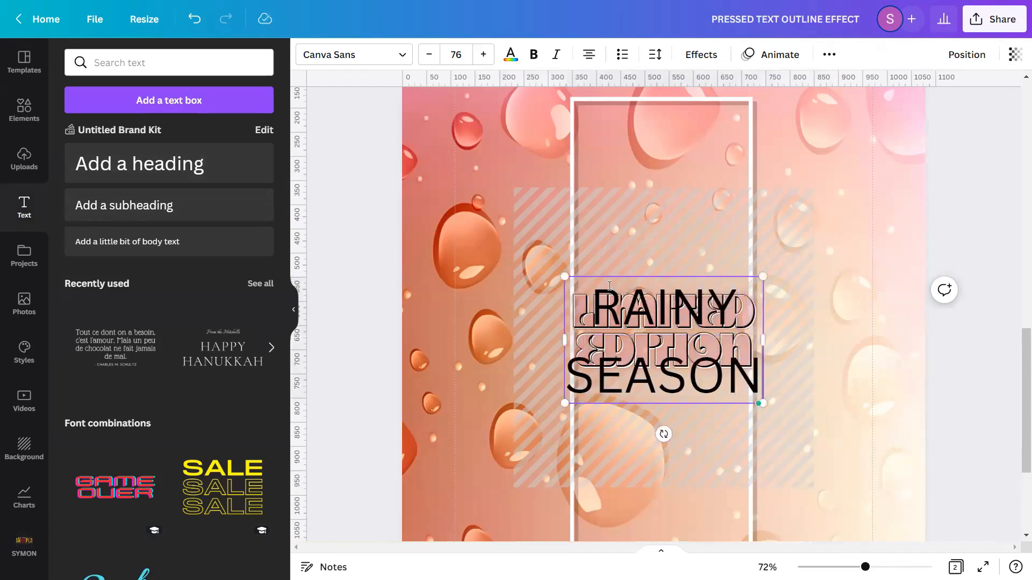
key(Return)
text(CLOTHING)
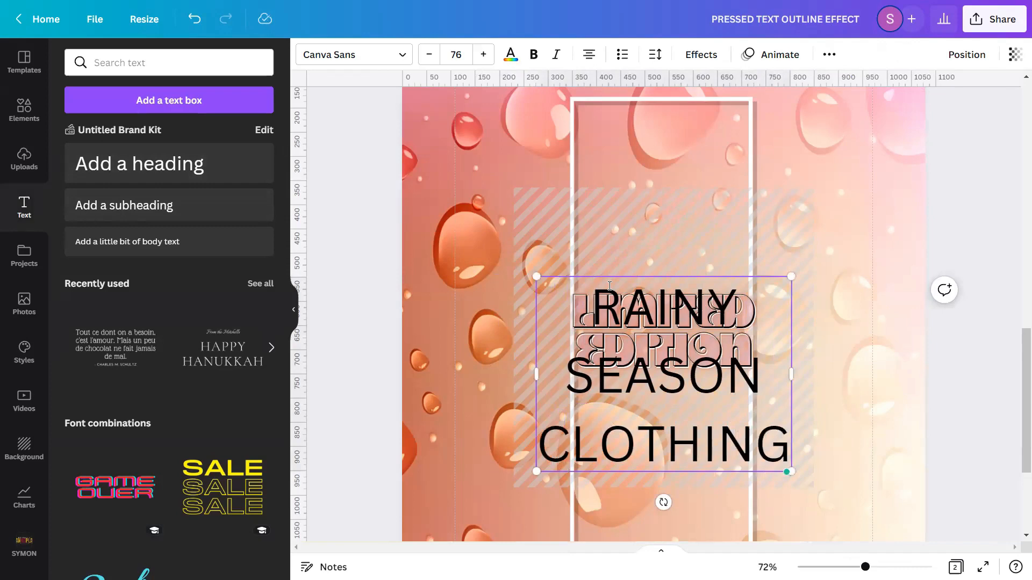
key(Return)
text(LINE)
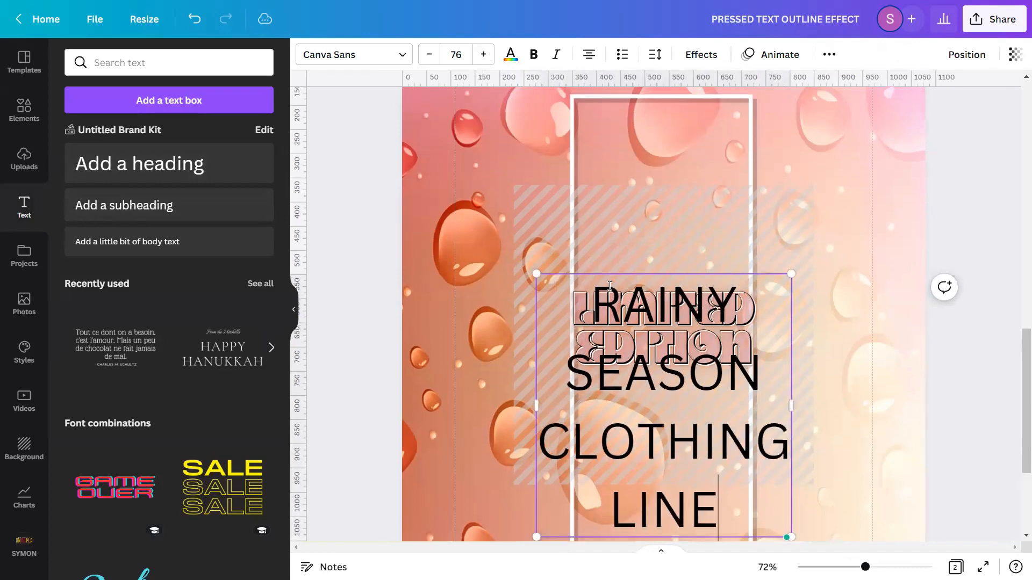
Change all of the RAINY SEASON CLOTHING LINE heading to the Kare font and left-align it
key(ctrl+a)
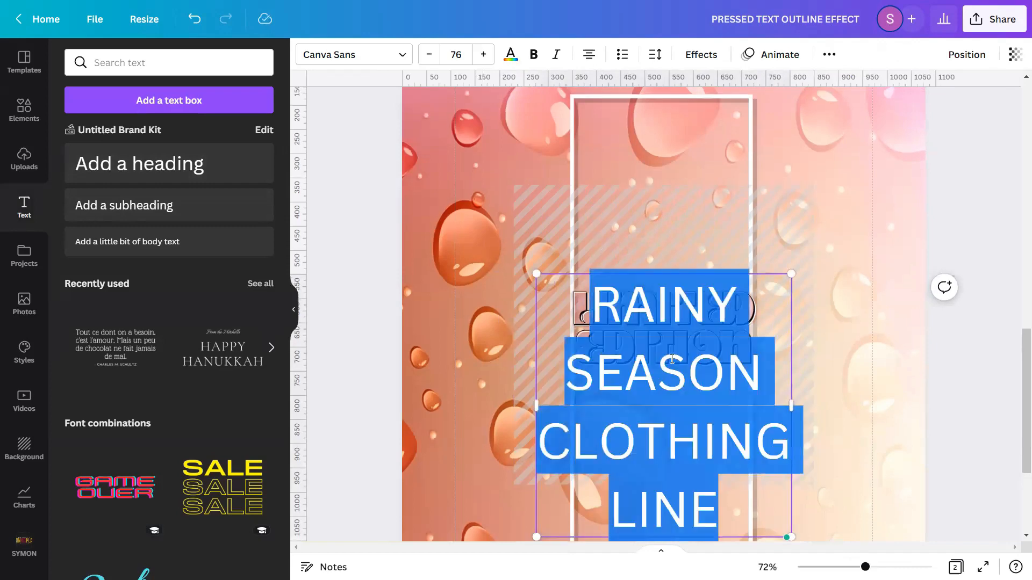
click(354, 55)
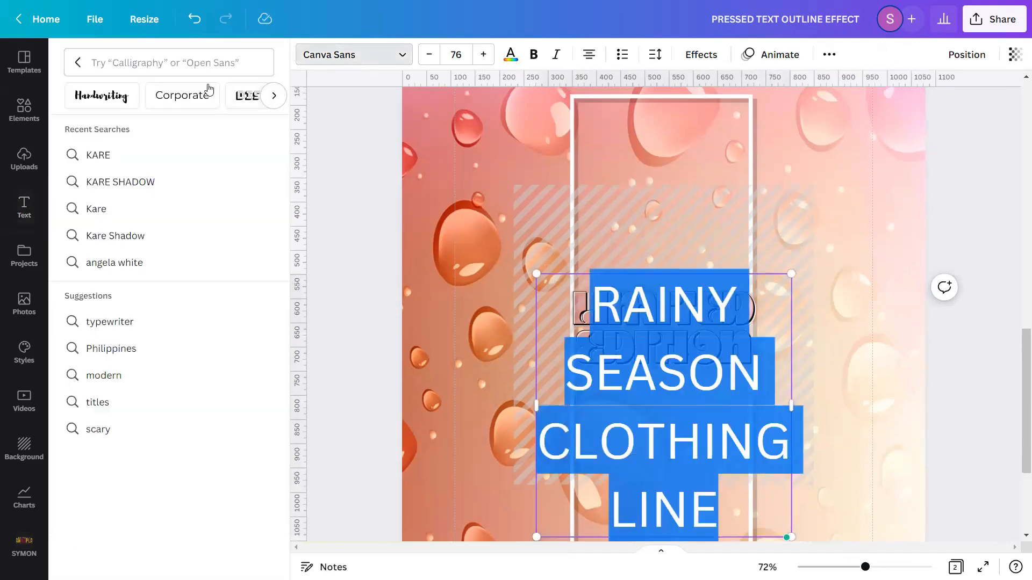
click(185, 60)
text(Kare)
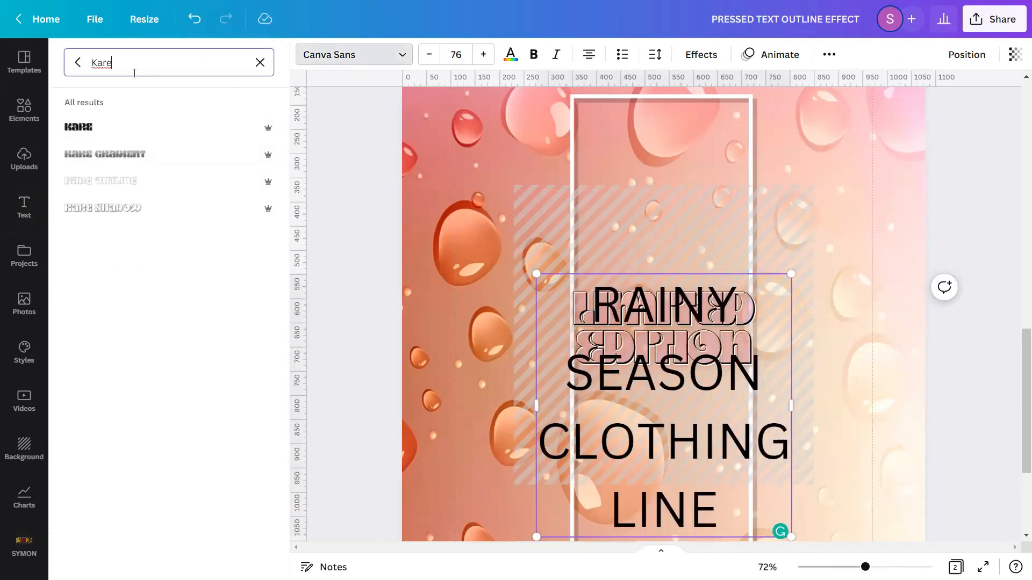
click(135, 124)
click(588, 53)
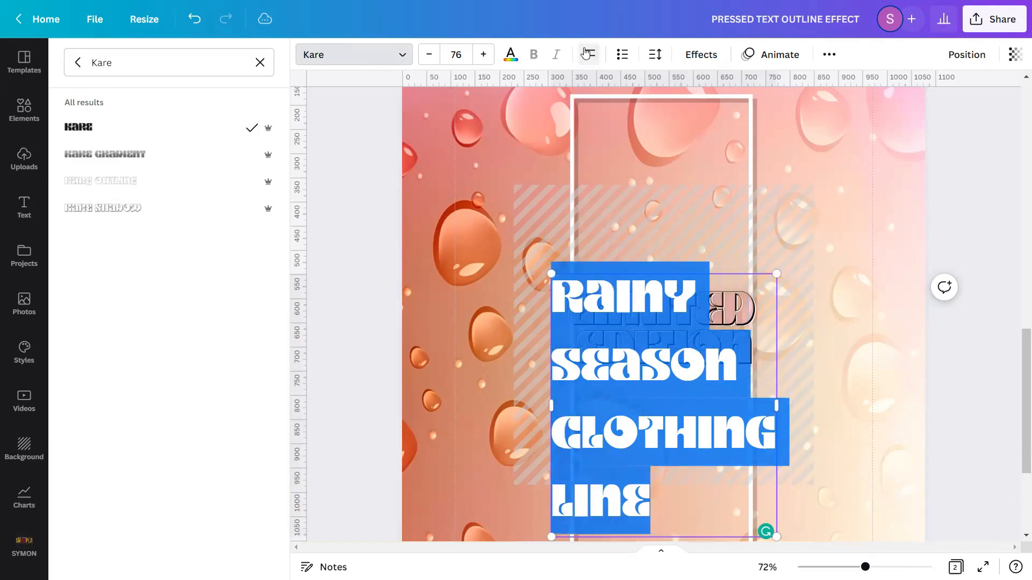
Set the RAINY SEASON CLOTHING LINE heading's letter spacing to 48 and line spacing to 1.14
click(656, 54)
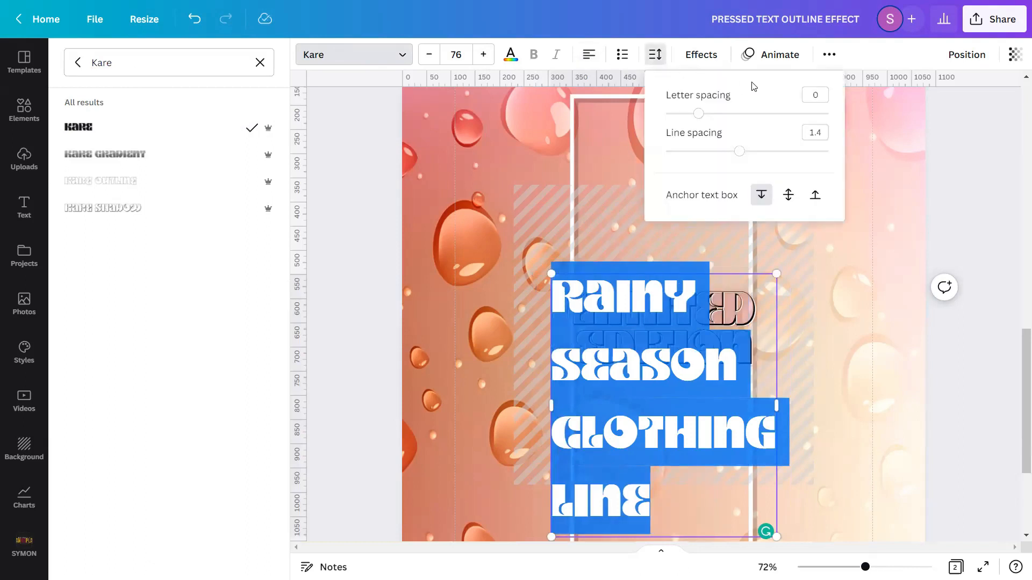
click(824, 95)
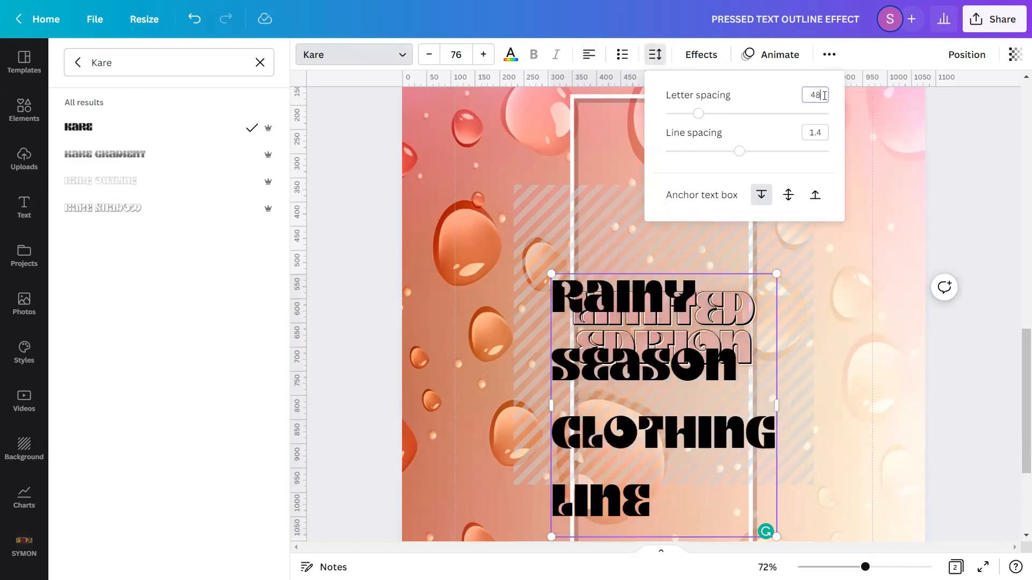
click(824, 134)
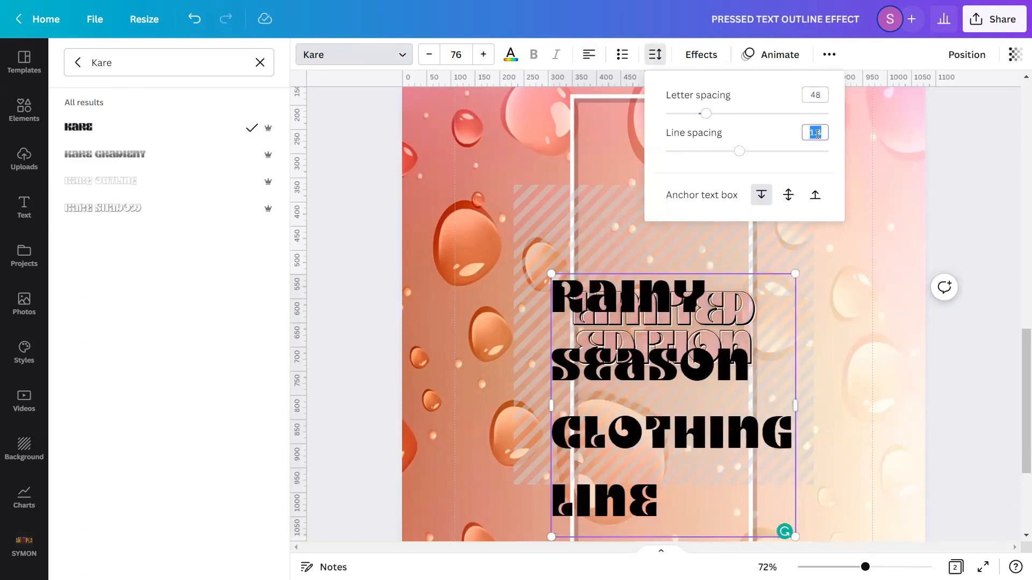
text(1.14)
key(Return)
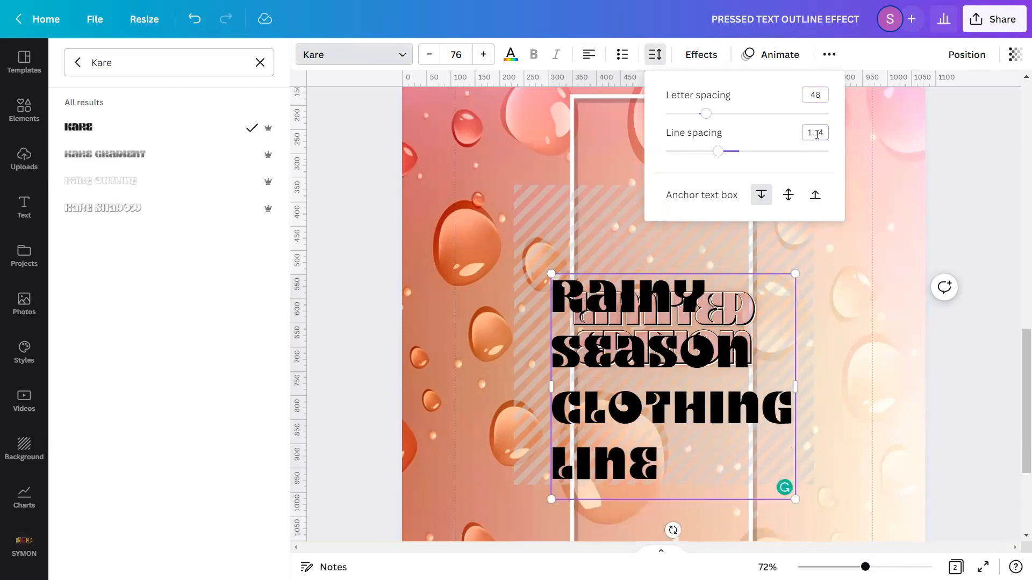
key(Escape)
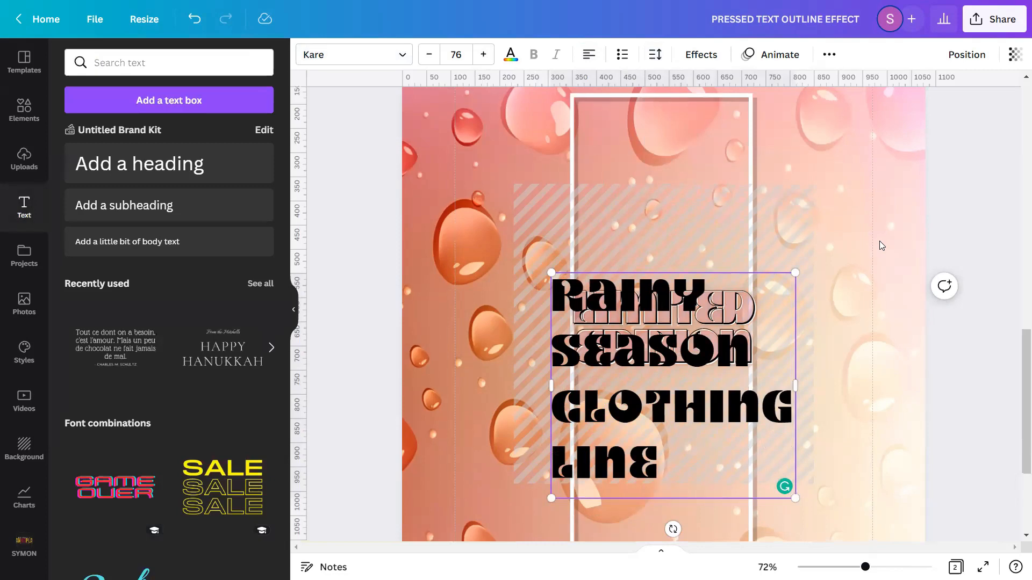
Set the RAINY SEASON CLOTHING LINE heading's font size to 38 and colour its text white
scroll(879, 241, down, 2)
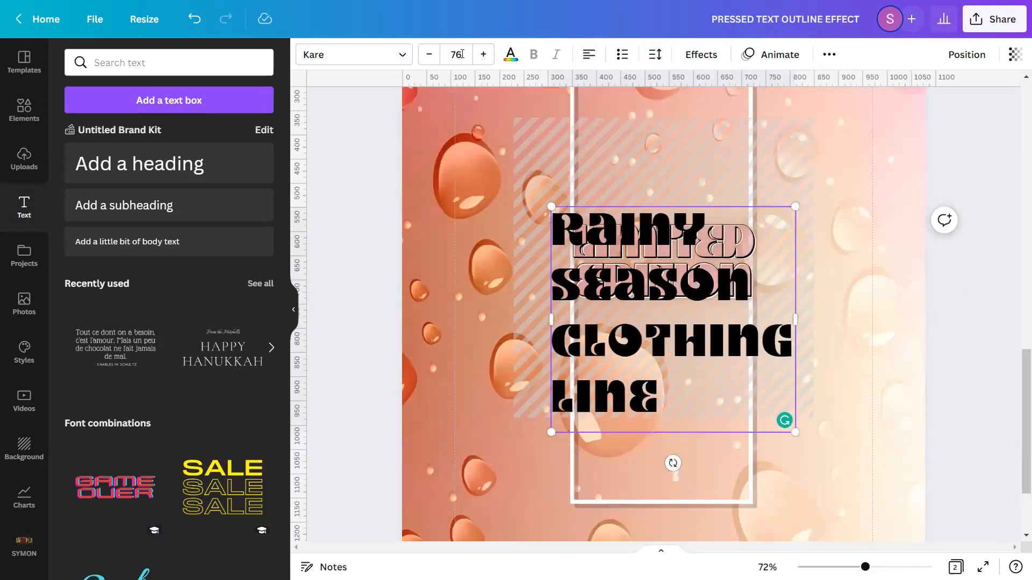
click(461, 54)
text(38)
key(Return)
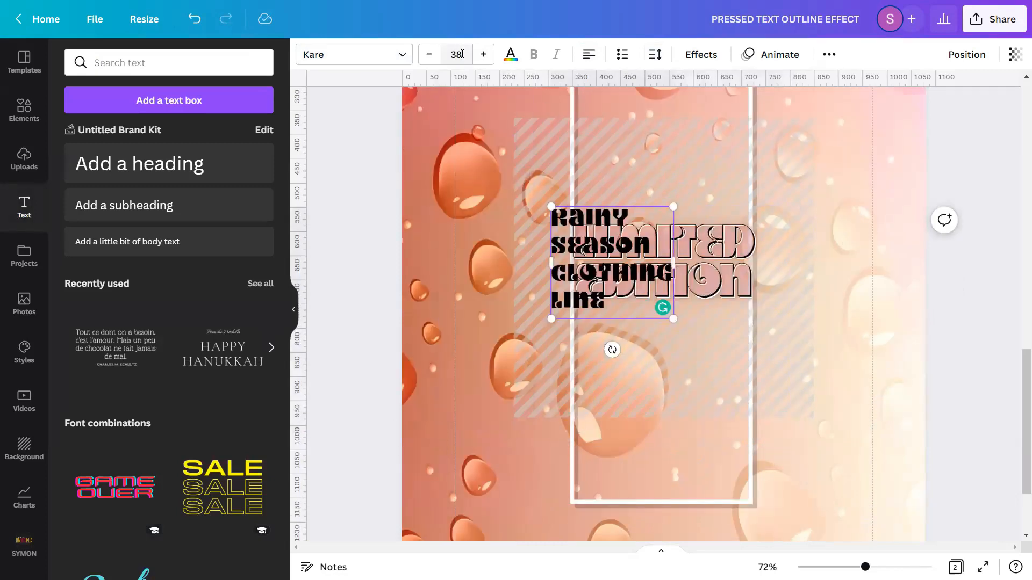
click(511, 55)
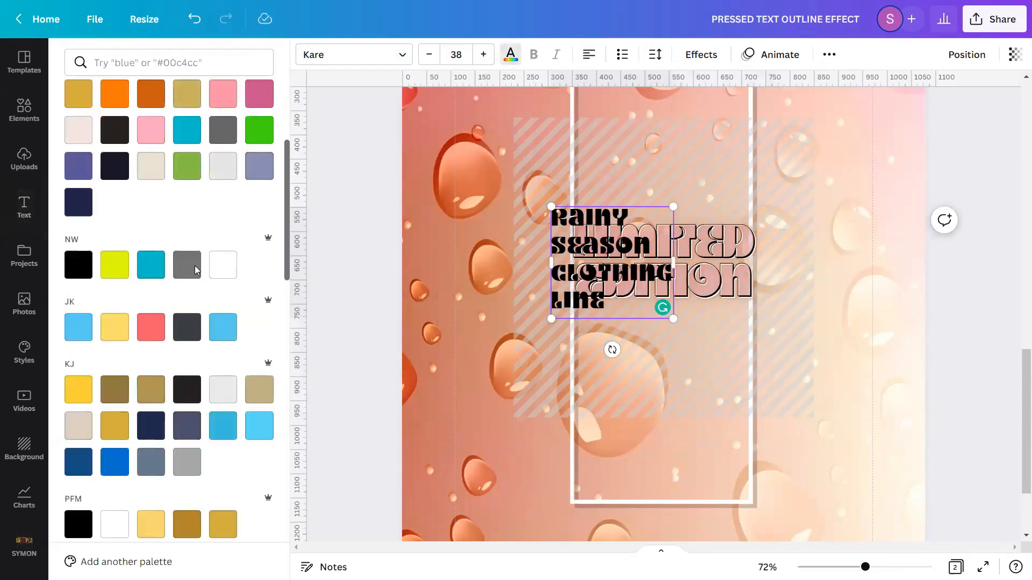
scroll(196, 269, down, 10)
click(259, 463)
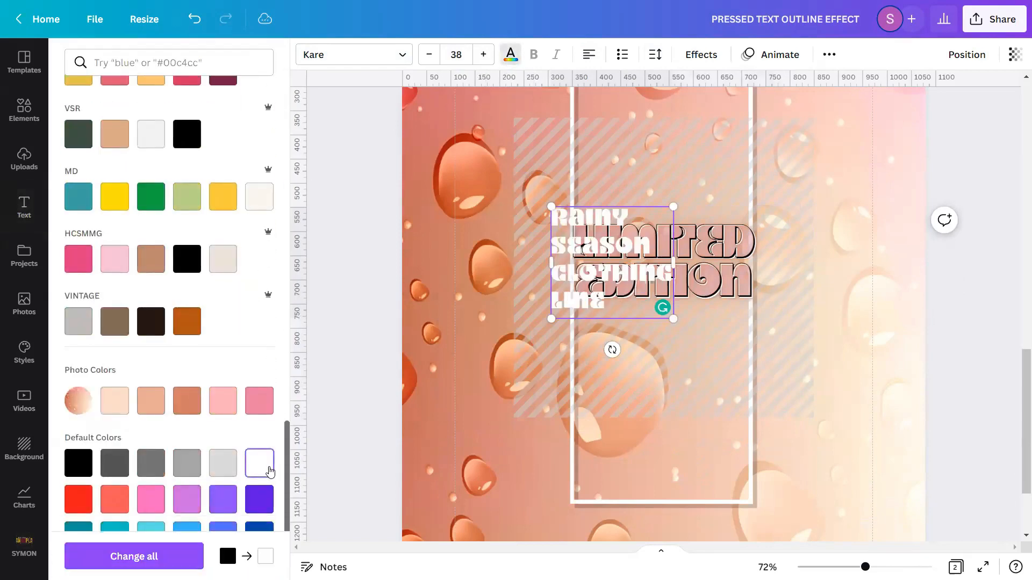
click(356, 336)
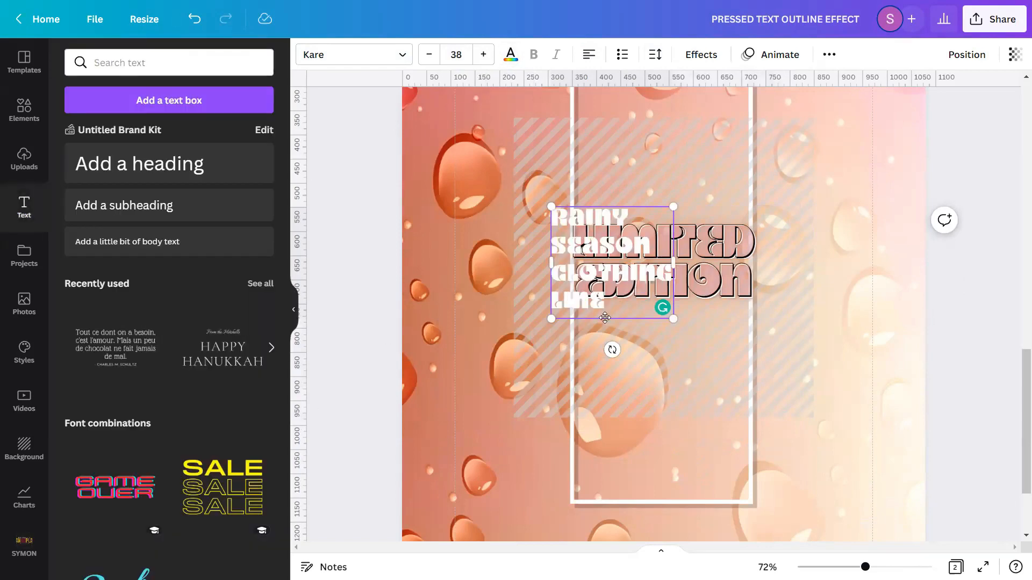
Move the RAINY SEASON CLOTHING LINE heading into the lower-left corner inside the white rectangle outline
scroll(698, 293, down, 3)
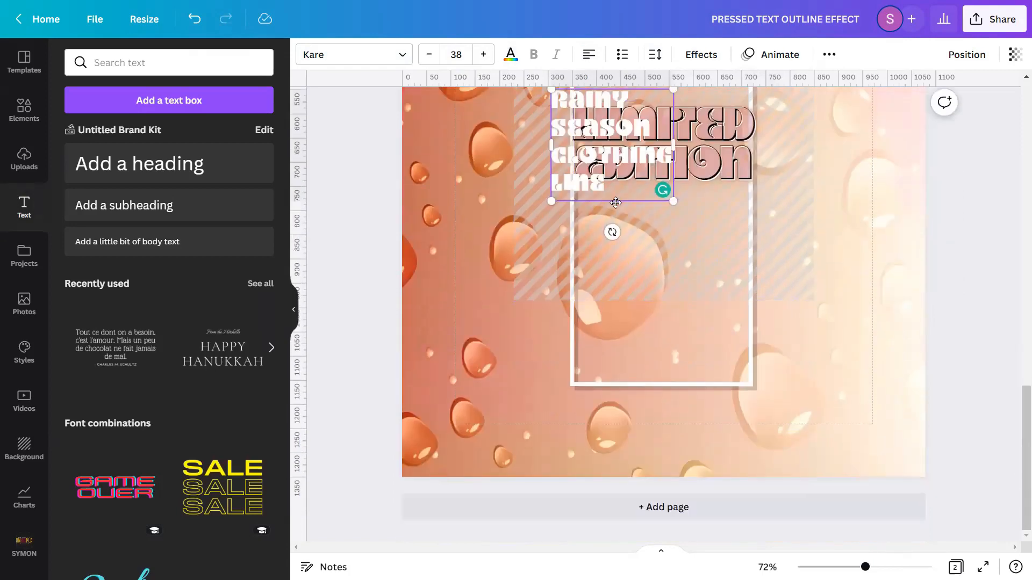
drag(616, 202, 647, 386)
click(809, 348)
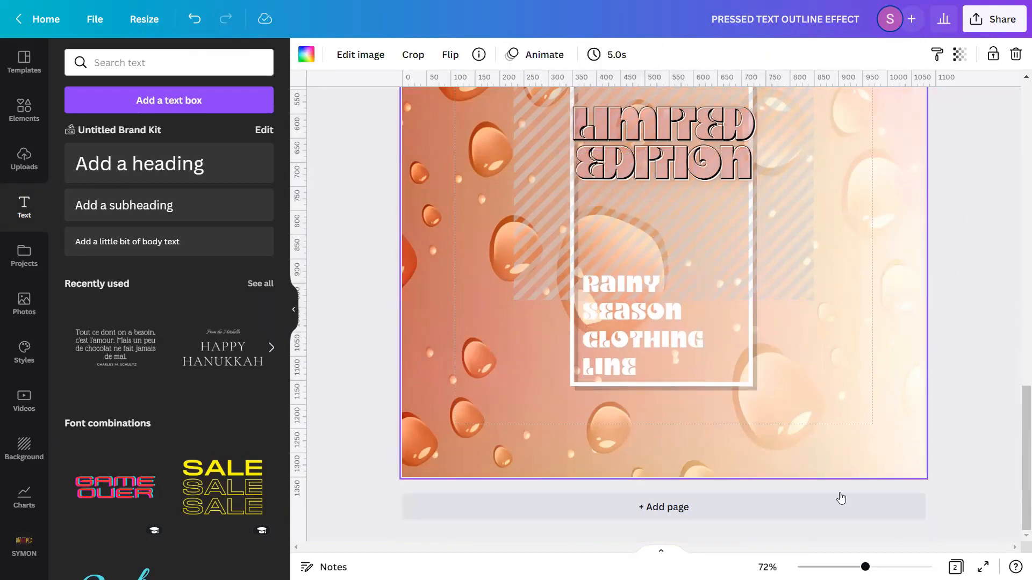
Apply the Shadow effect to the RAINY SEASON CLOTHING LINE heading with a black shadow colour
drag(866, 567, 879, 566)
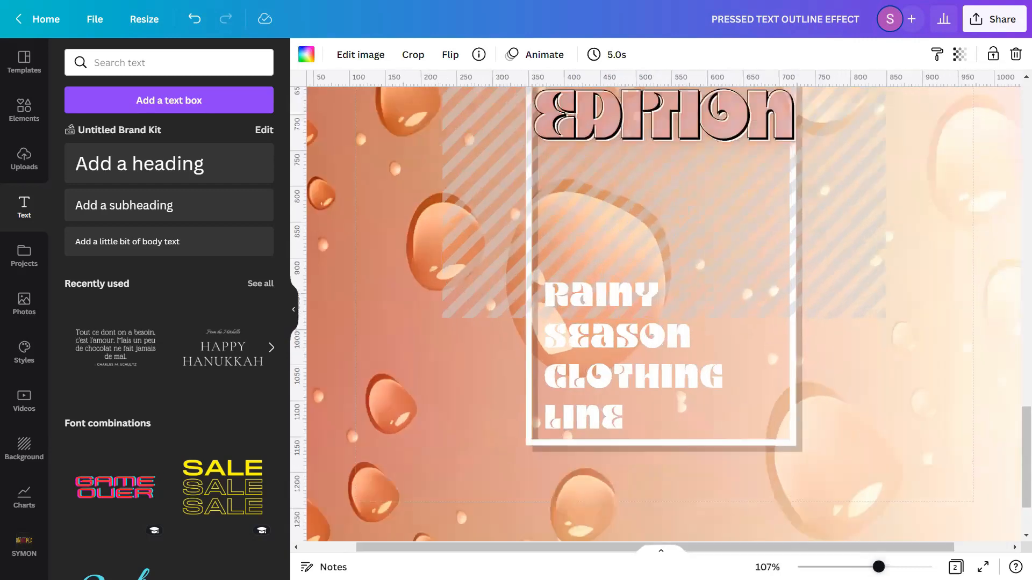
click(604, 340)
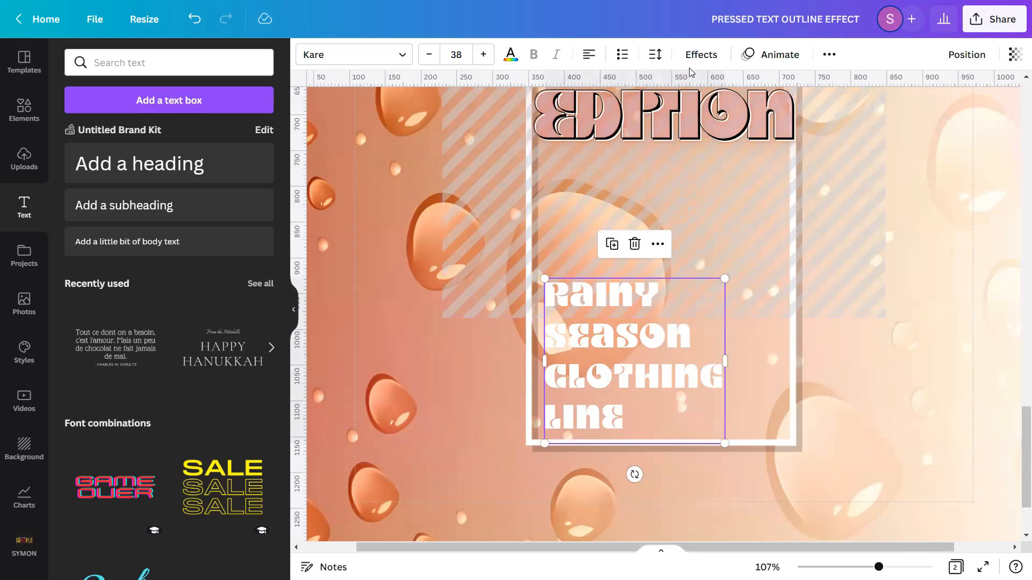
click(693, 54)
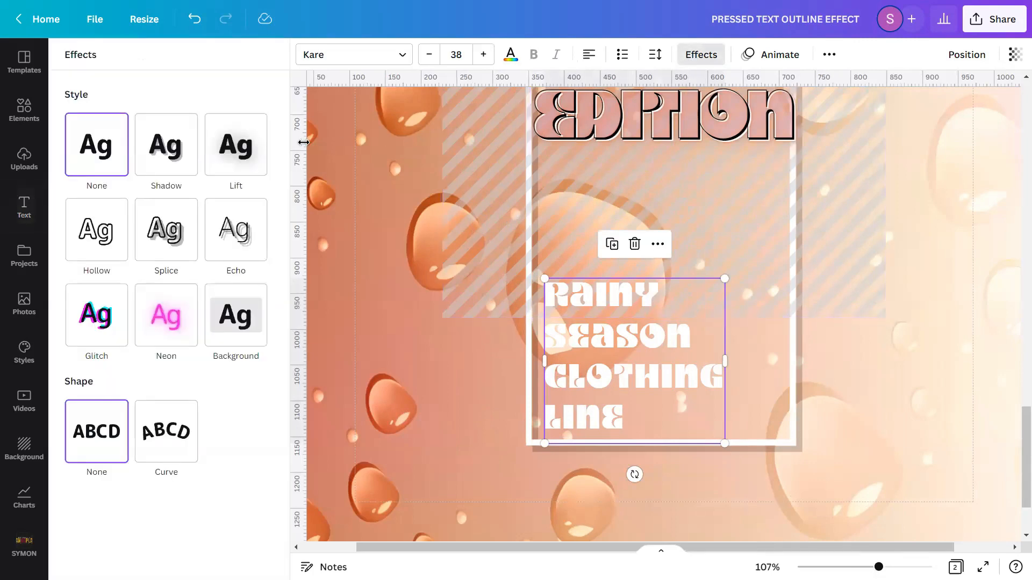
click(178, 156)
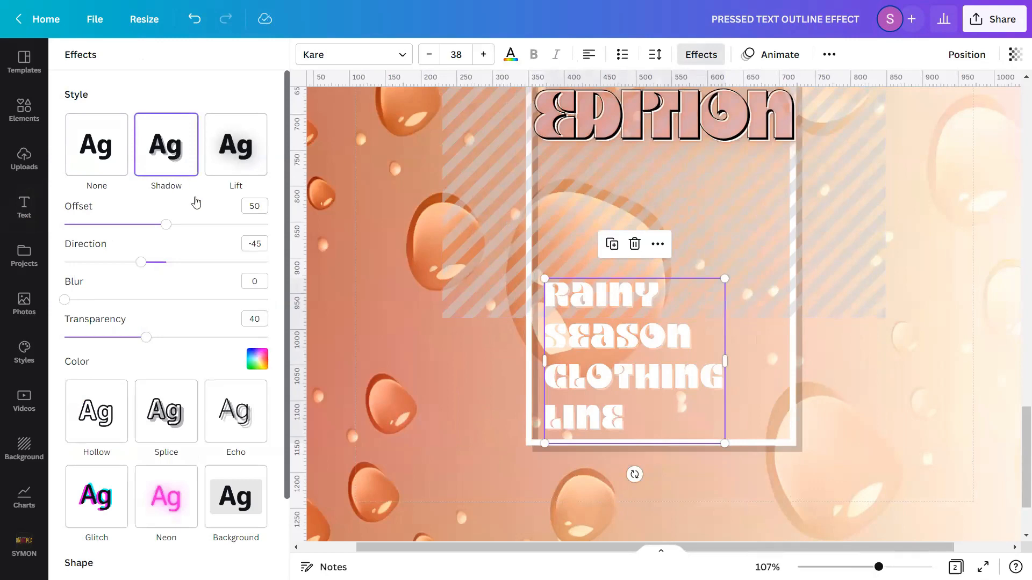
click(256, 284)
click(256, 359)
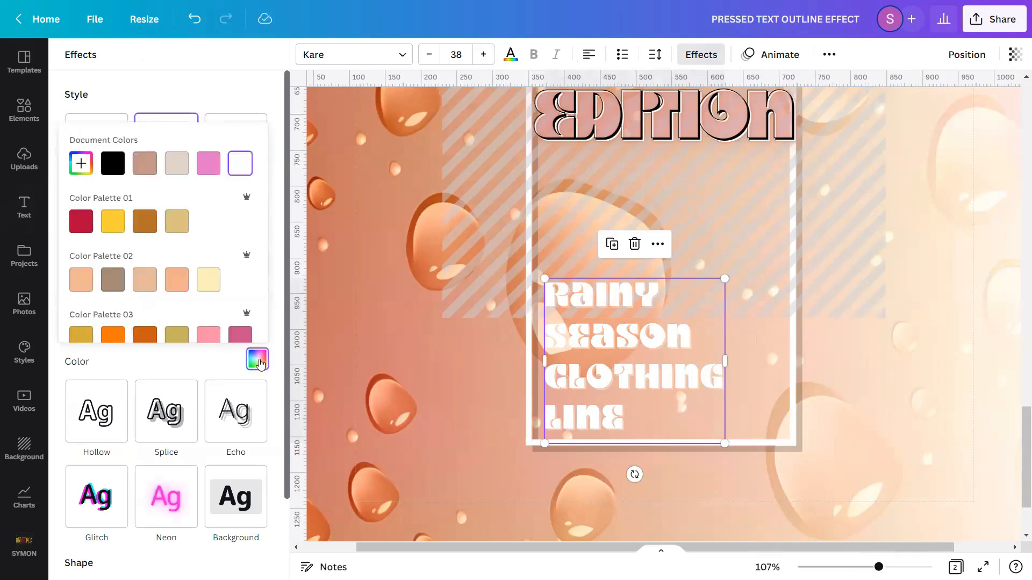
scroll(142, 258, down, 10)
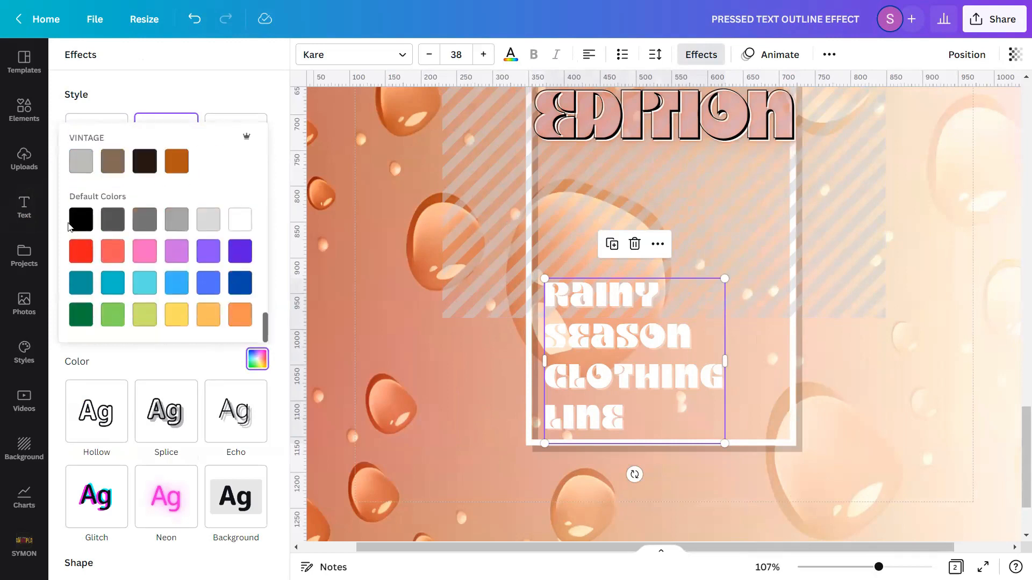
click(75, 223)
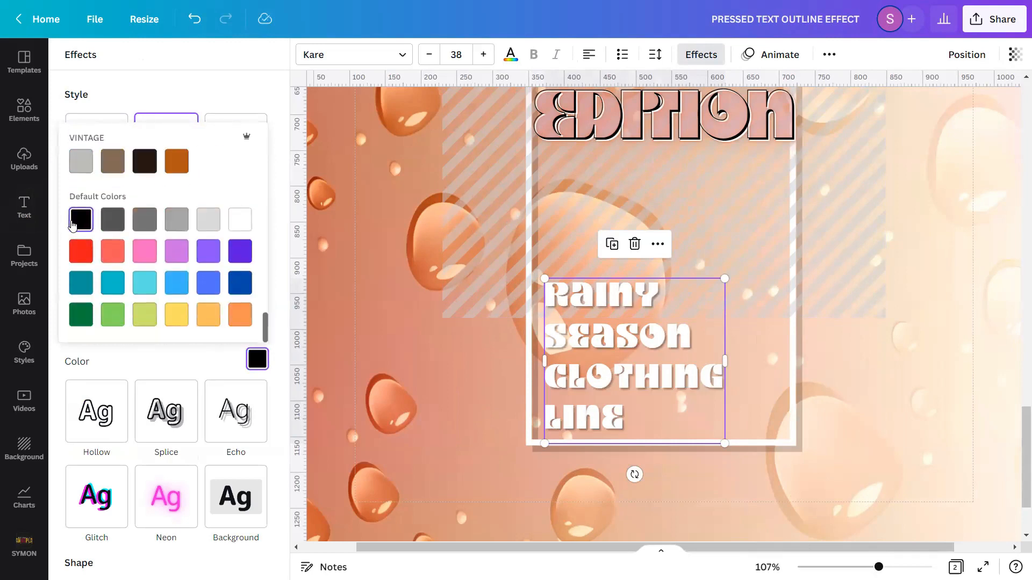
click(376, 222)
click(370, 224)
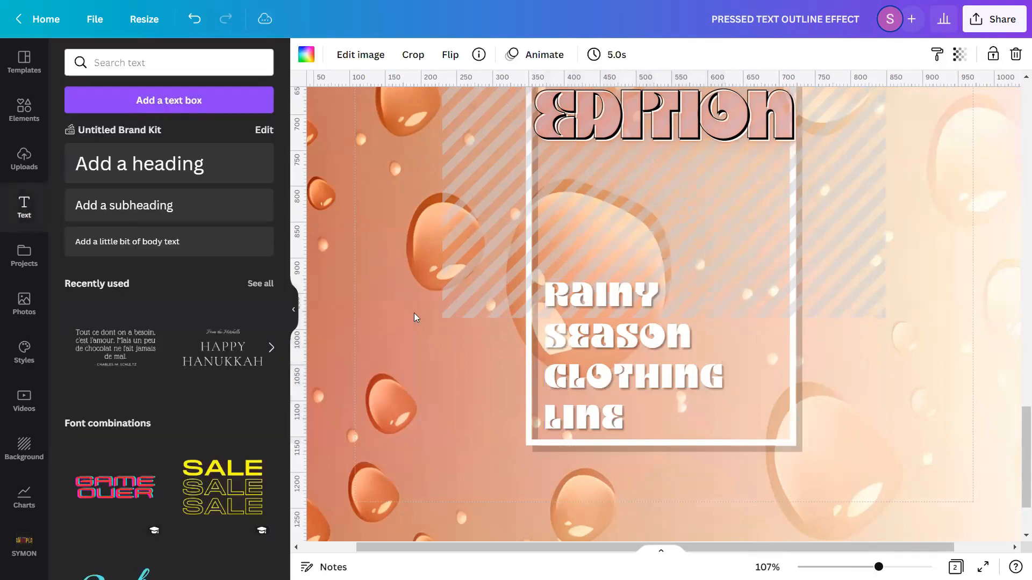
Fully lock the RAINY SEASON CLOTHING LINE heading in place
click(609, 368)
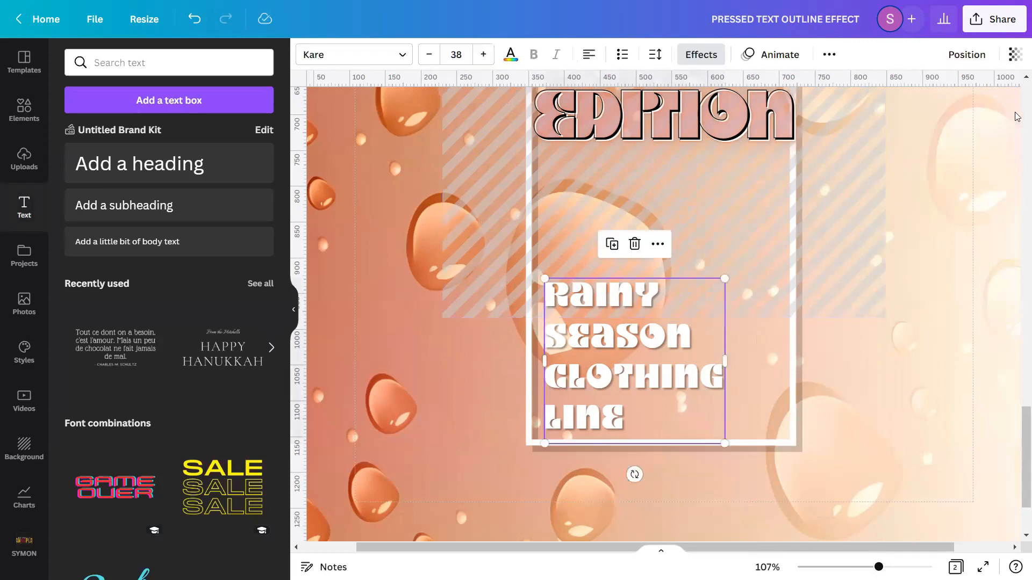
click(829, 54)
click(825, 100)
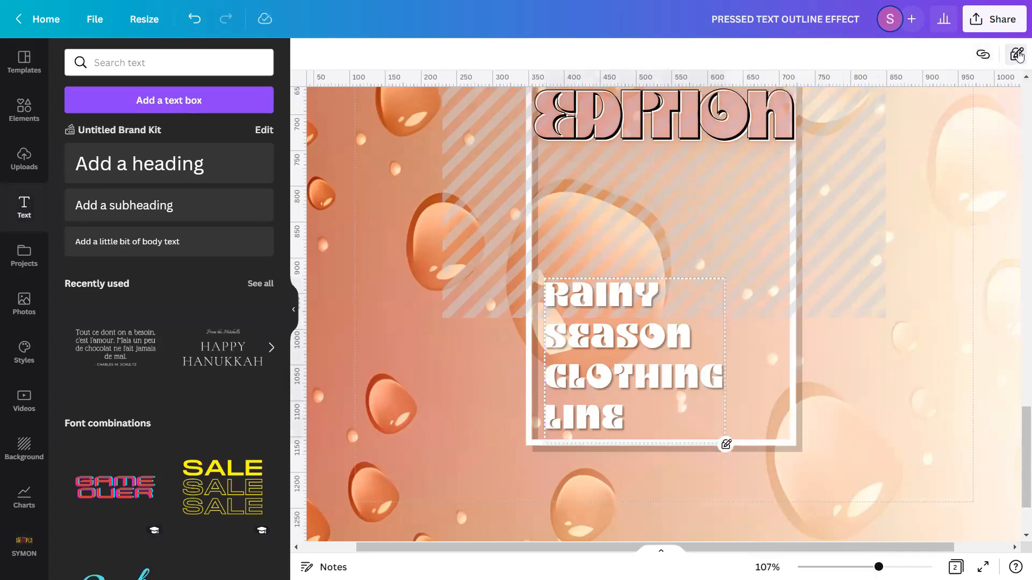
click(1015, 54)
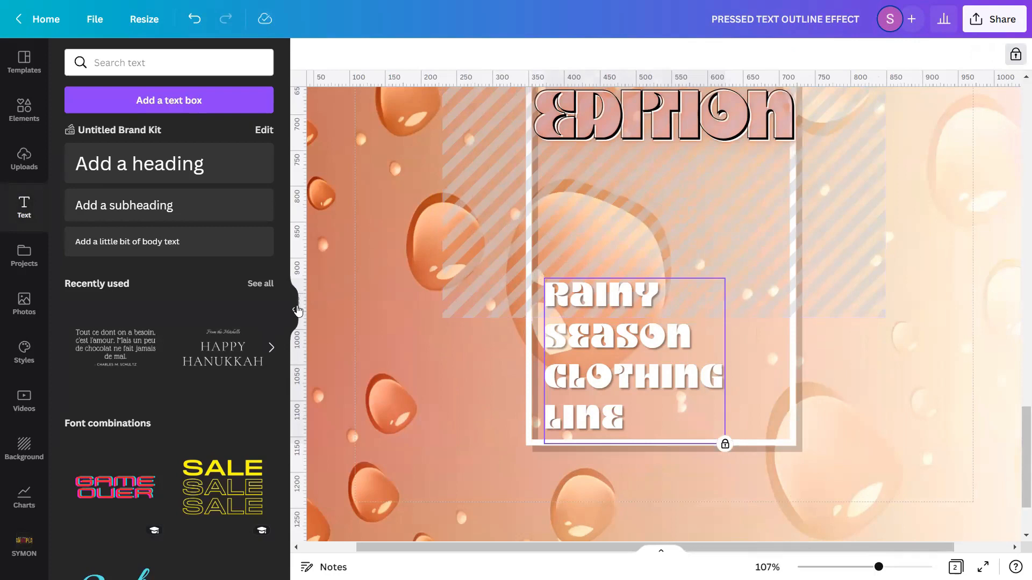
Enlarge the grouped LIMITED EDITION text to span the page's left and right margins, about 864 wide by 468 high
click(298, 311)
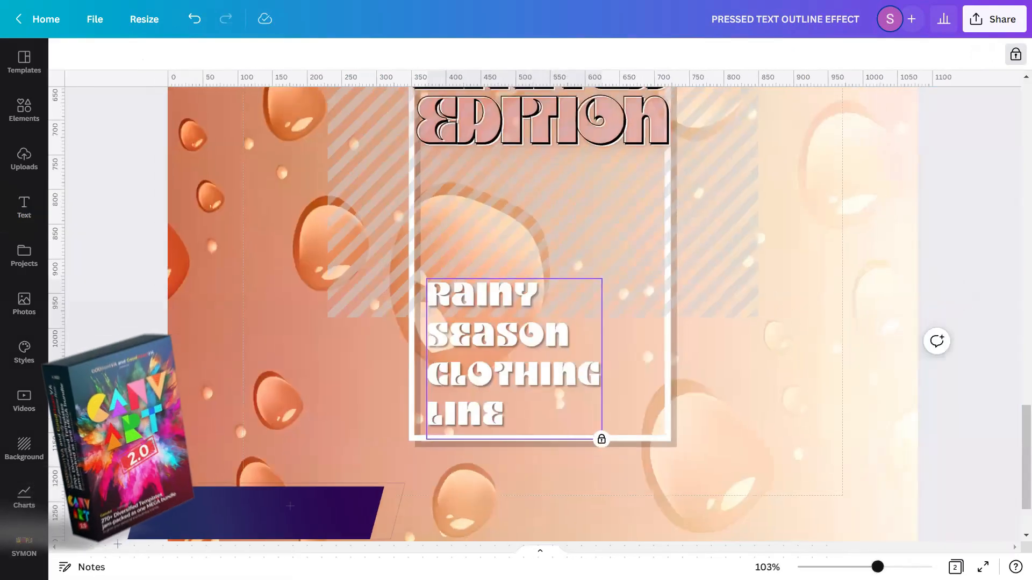
scroll(543, 314, down, 3)
drag(1024, 449, 1024, 413)
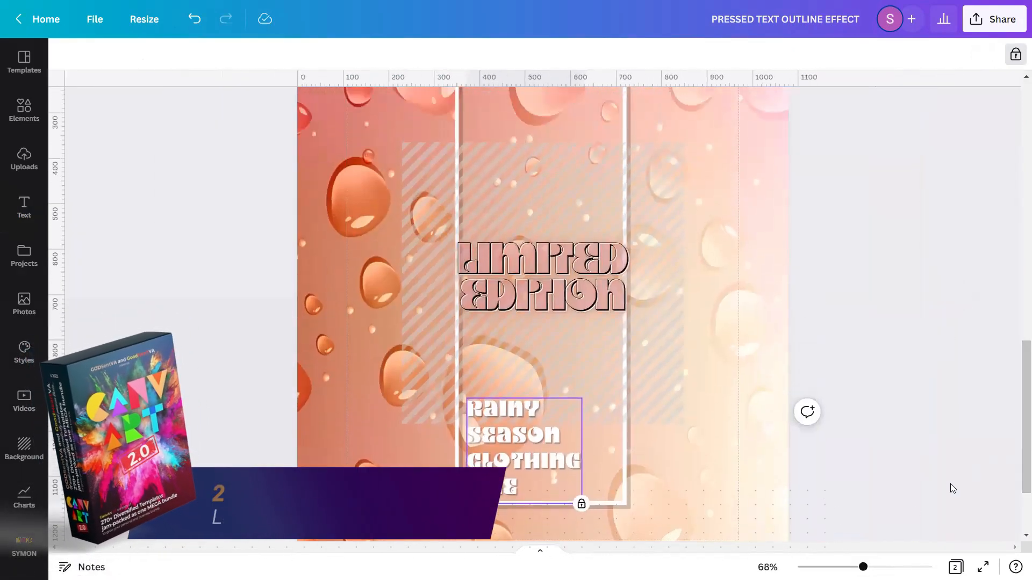
drag(862, 567, 846, 567)
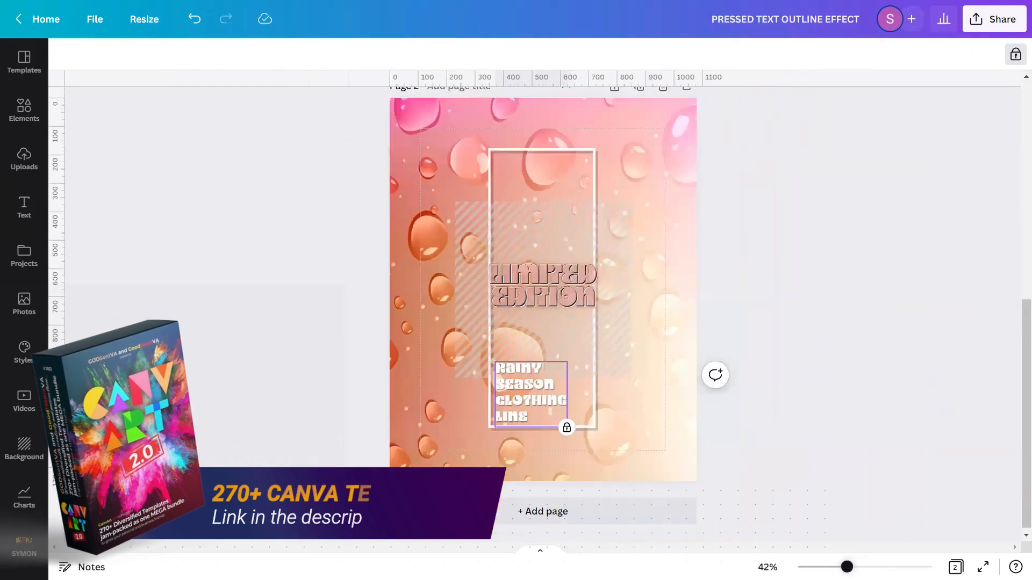
click(535, 285)
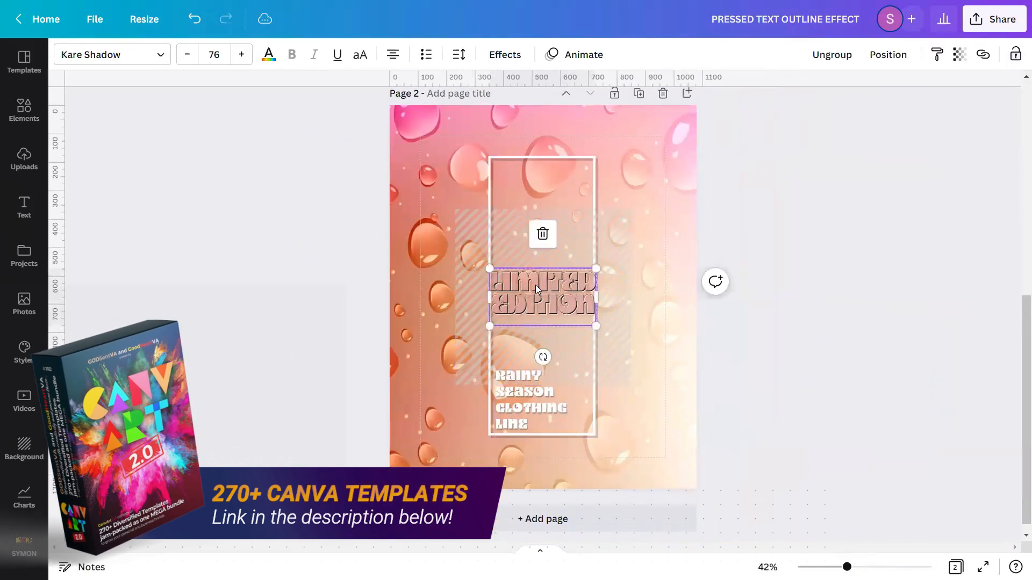
drag(489, 268, 418, 228)
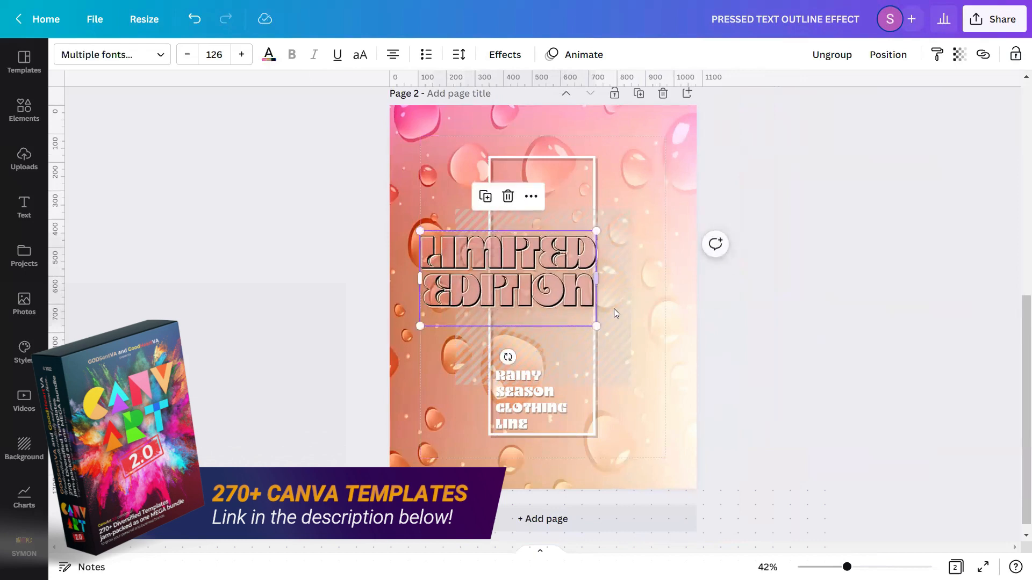
drag(596, 325, 663, 360)
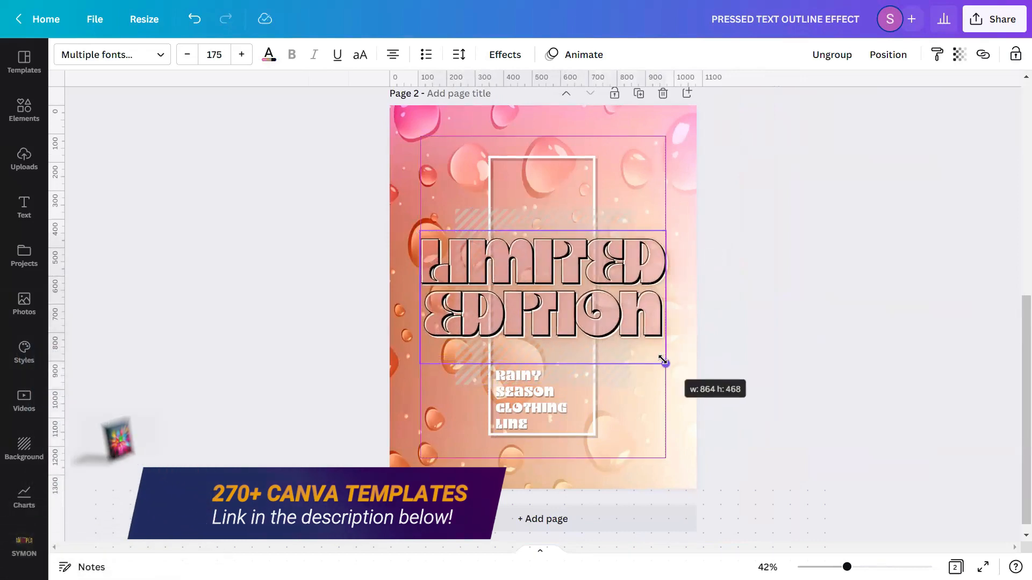
click(800, 203)
Check the LIMITED EDITION group's alignment to the page and lock the group in place
click(604, 305)
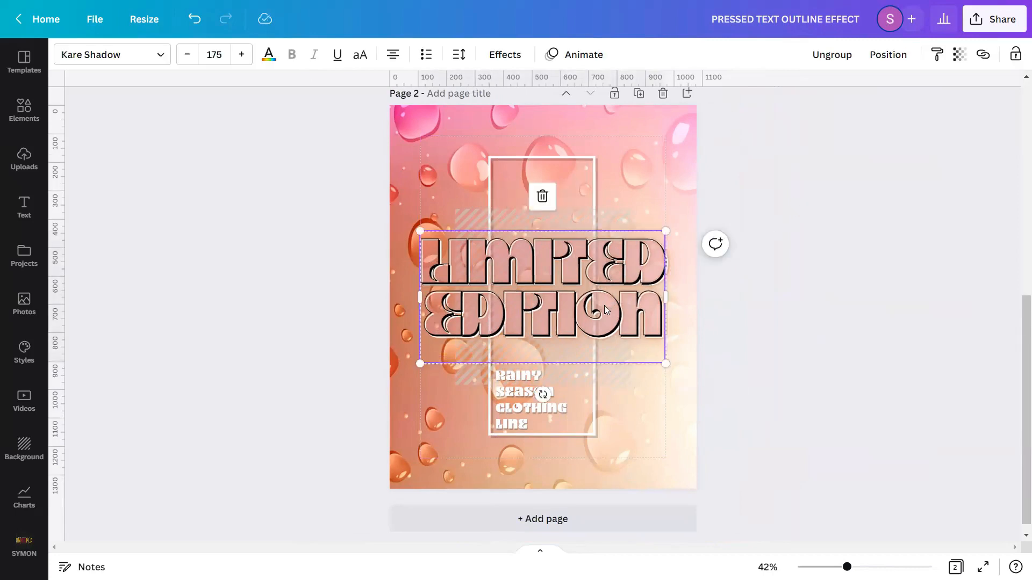
click(888, 54)
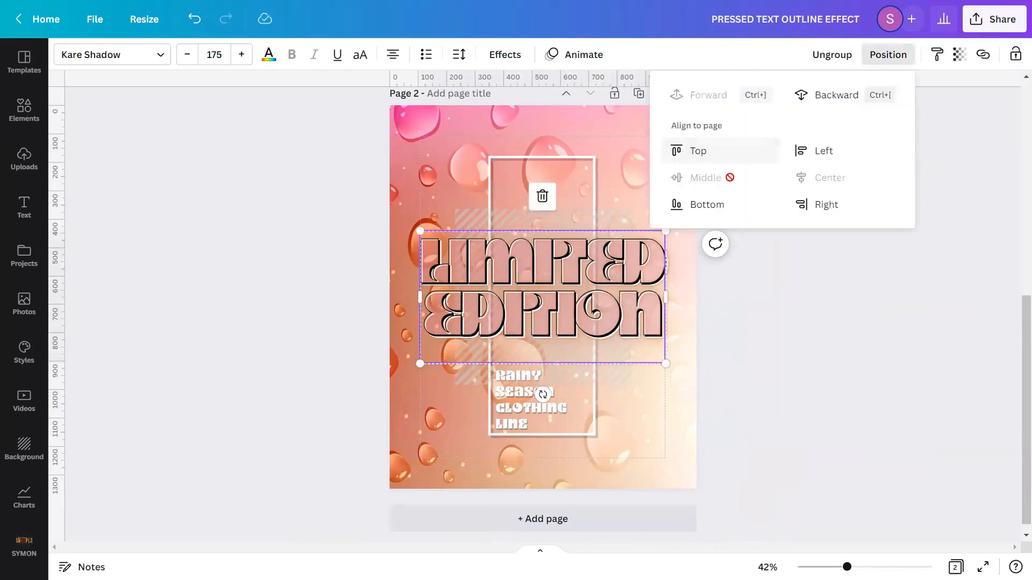
click(841, 390)
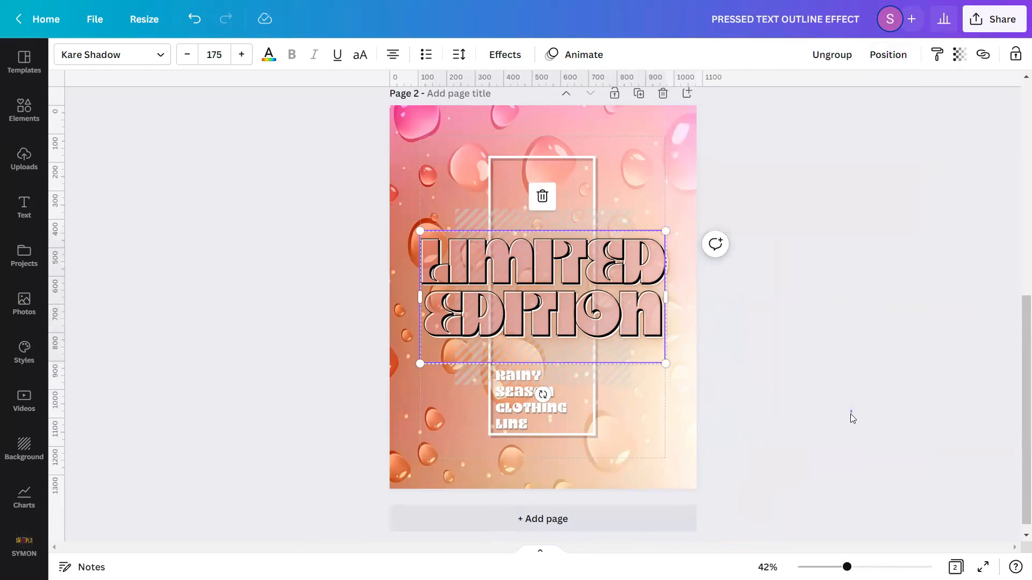
click(850, 414)
click(640, 333)
click(1015, 55)
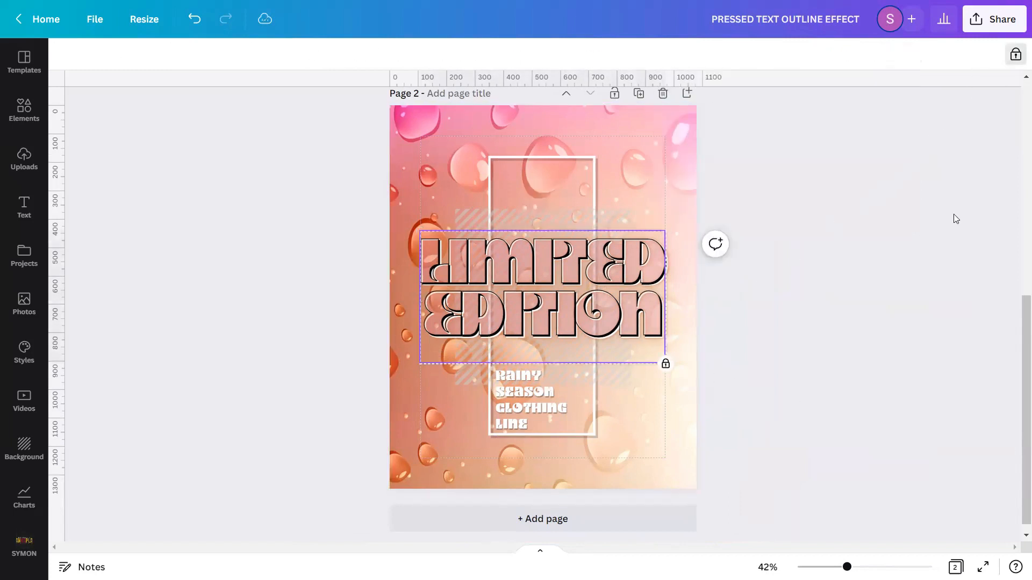
click(944, 225)
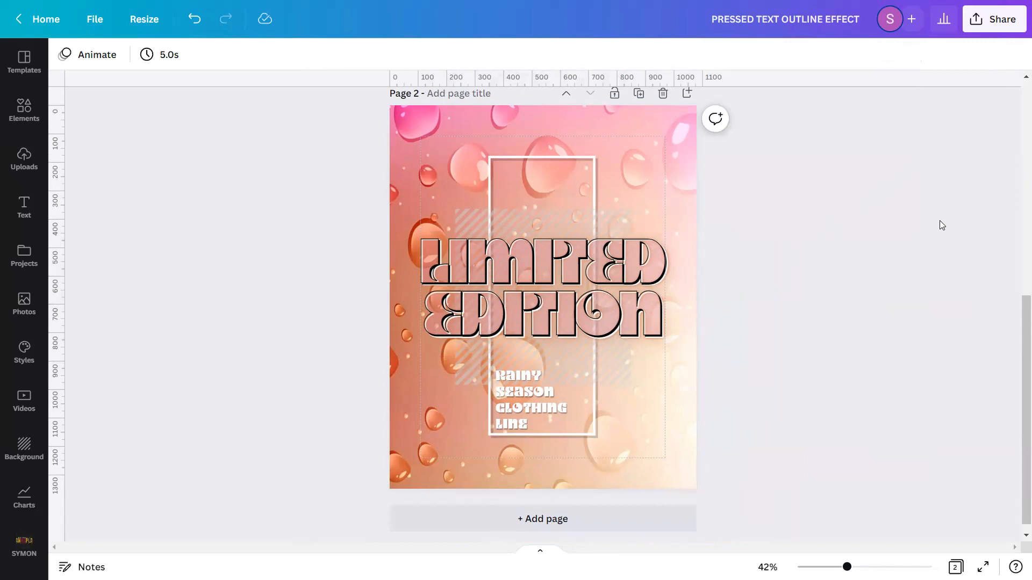
drag(1017, 321, 1016, 313)
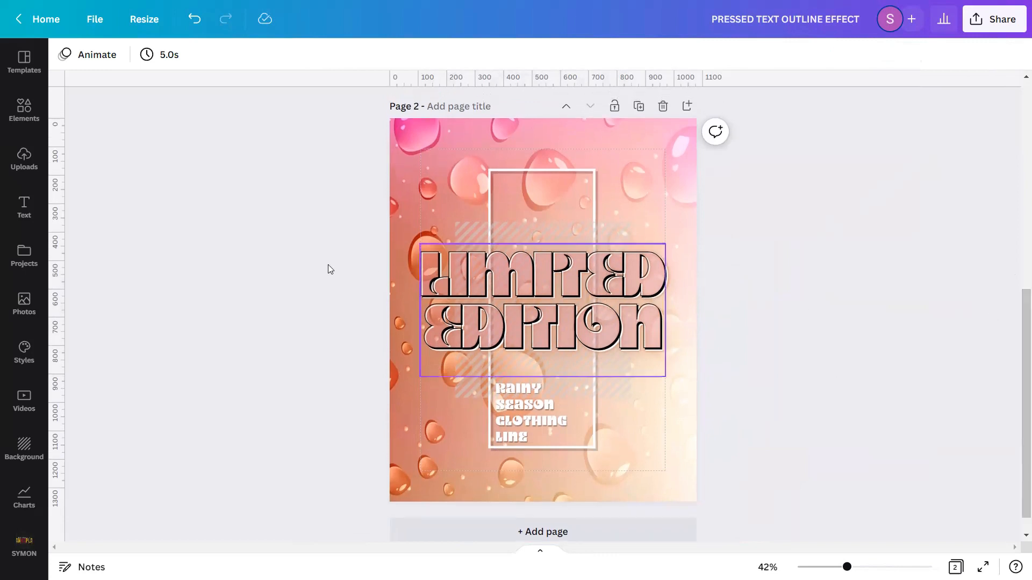
Add the uploaded pink water-droplet image to page 2 and bring it forward above the LIMITED EDITION text and heading
click(22, 171)
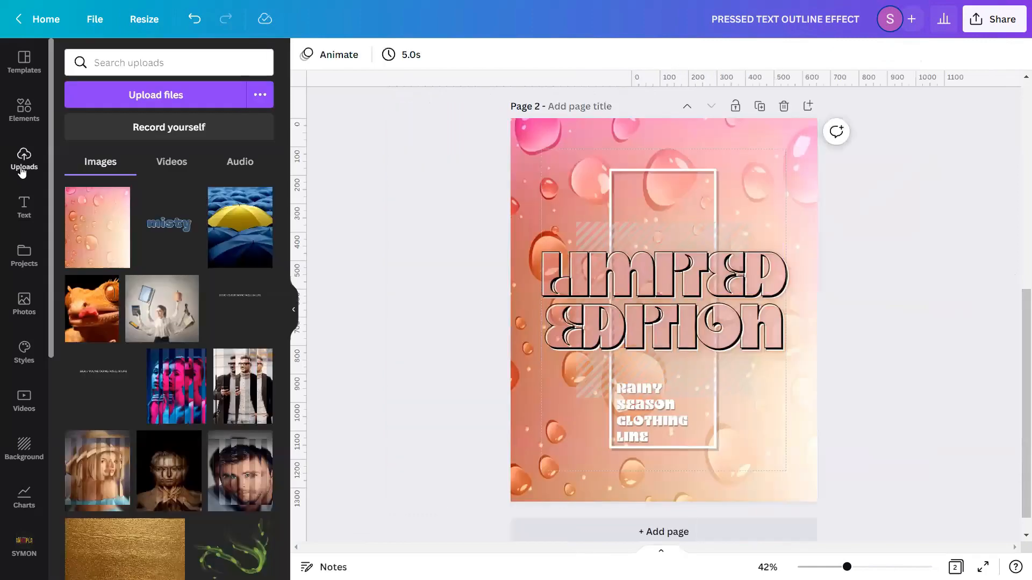
click(90, 233)
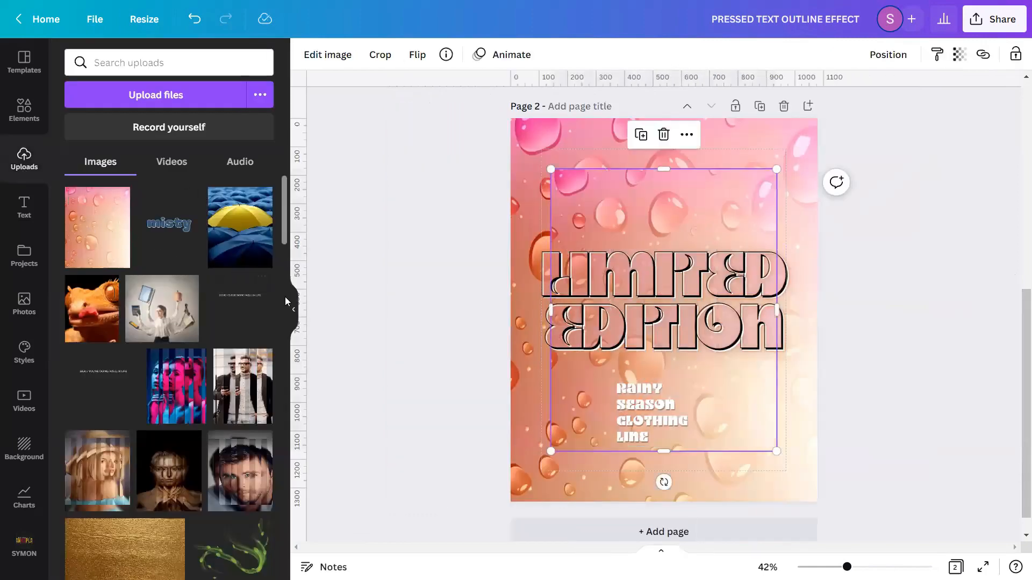
click(293, 310)
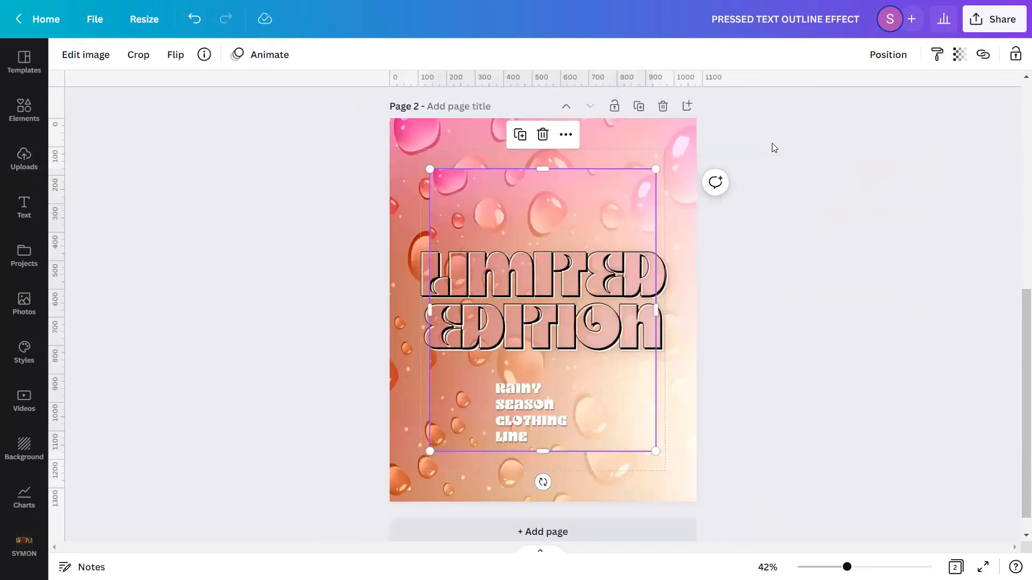
click(895, 57)
click(686, 94)
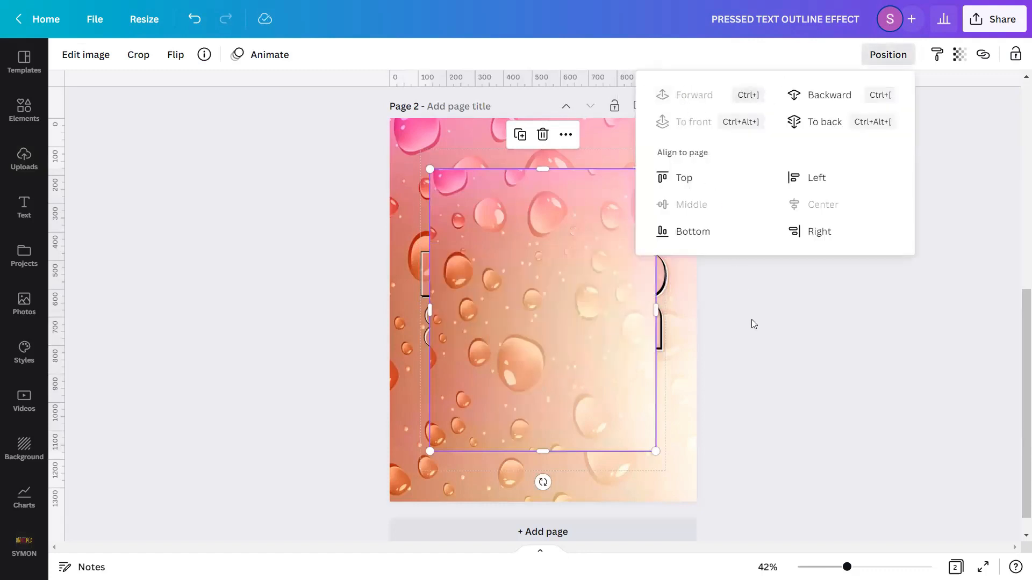
Set the water-droplet image's transparency to 19
click(959, 55)
click(946, 90)
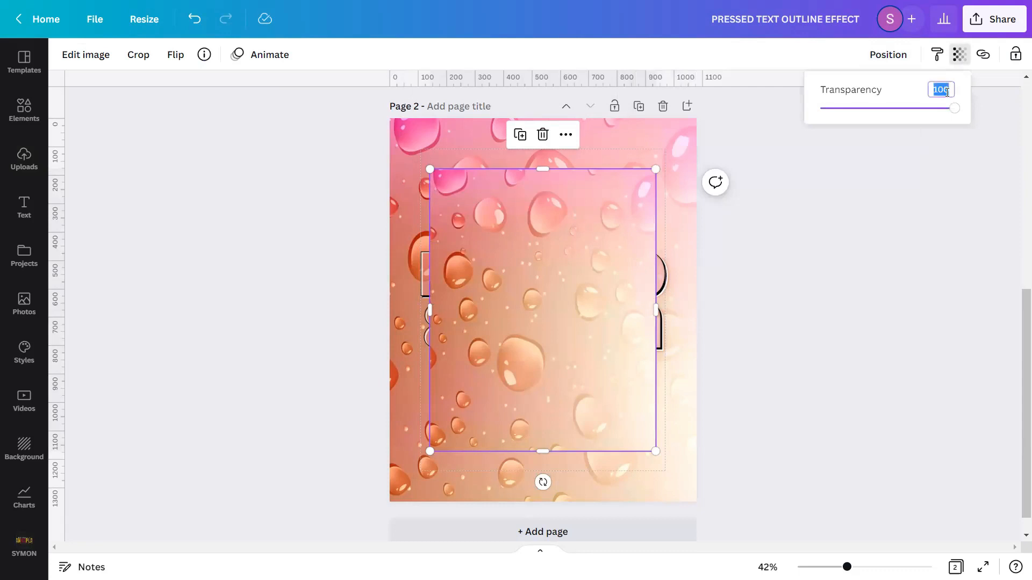
text(19)
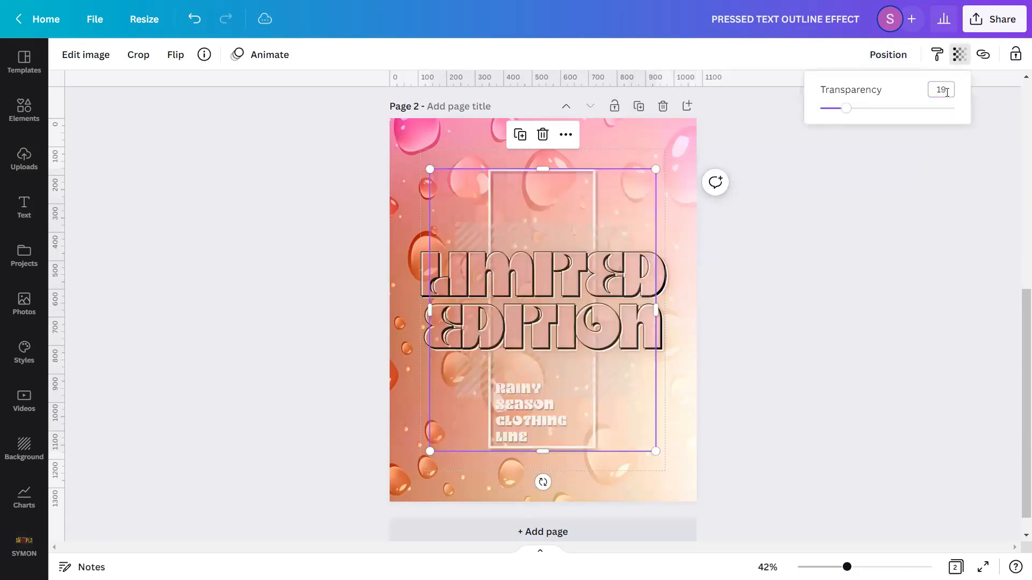
Align the translucent droplet image to the page's top and left edges and enlarge it to cover the whole page
click(884, 55)
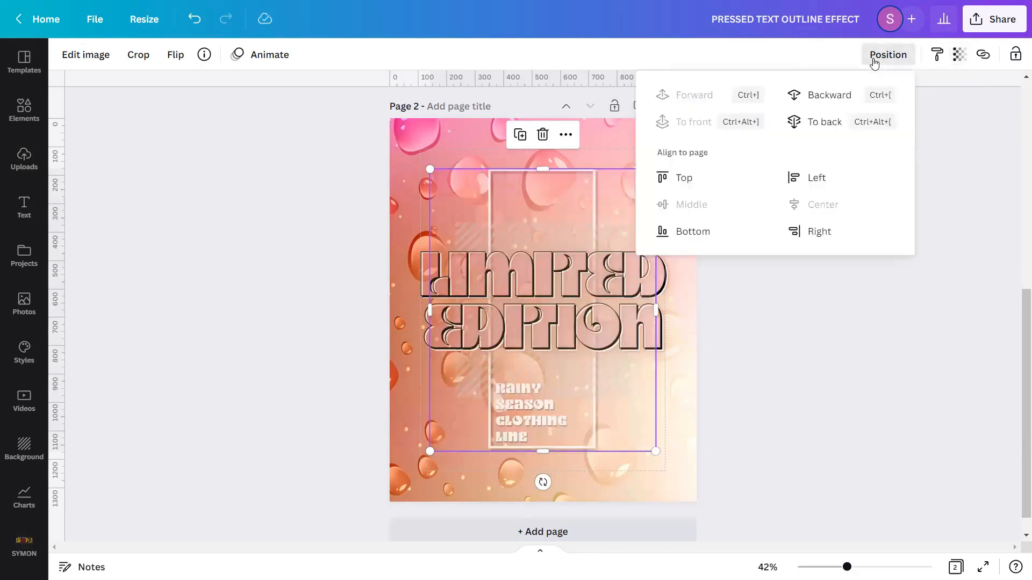
click(684, 178)
click(818, 177)
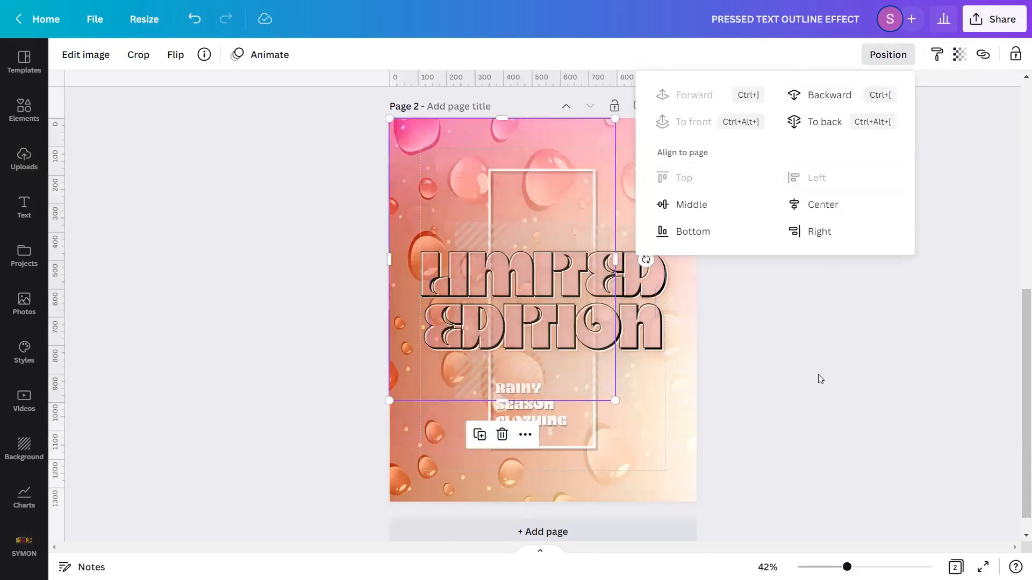
click(818, 374)
scroll(593, 362, down, 1)
drag(614, 375, 693, 481)
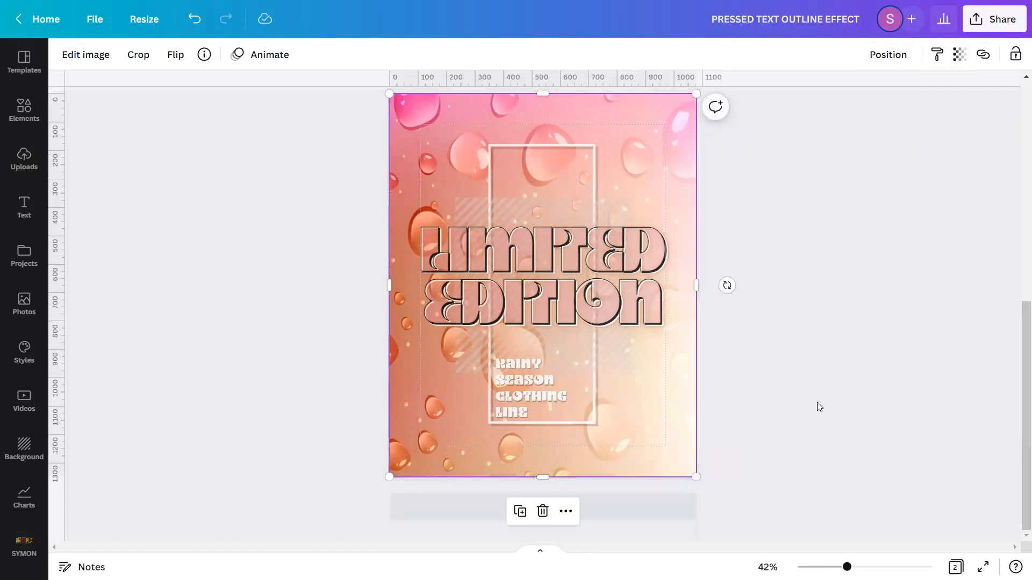
Check the droplet overlay's alignment to the page and lock the image in place
click(881, 58)
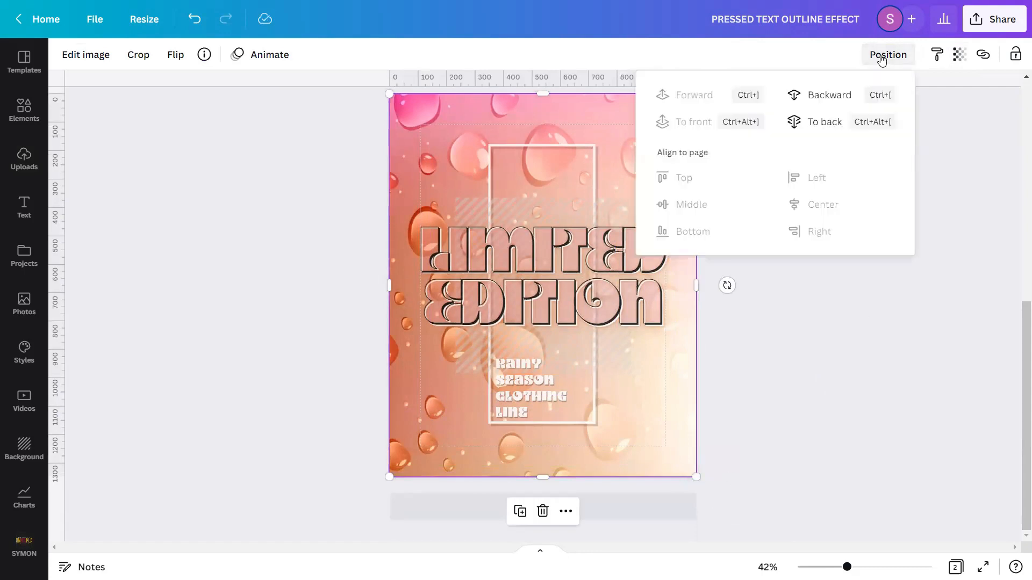
click(882, 57)
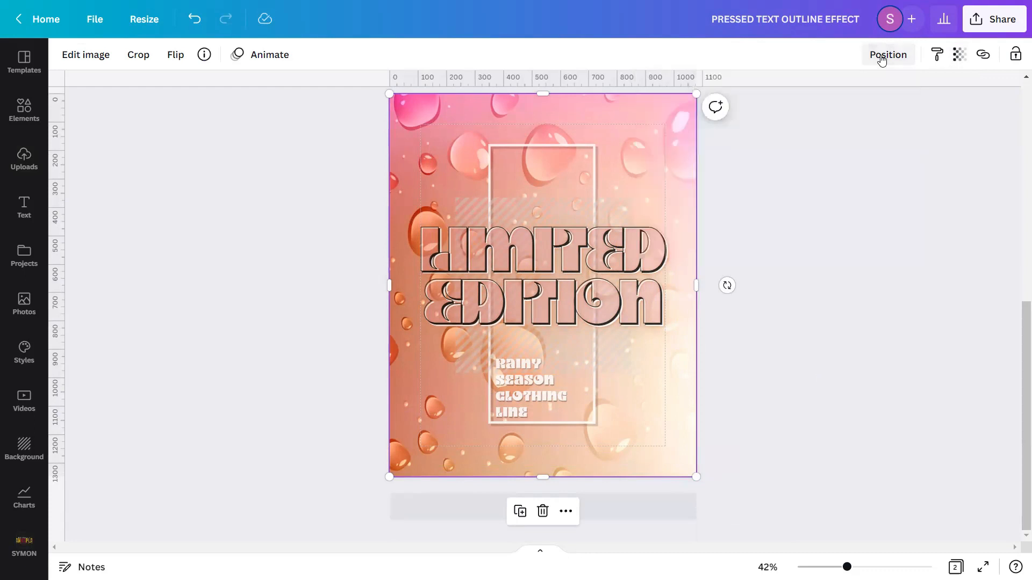
click(1015, 55)
click(903, 267)
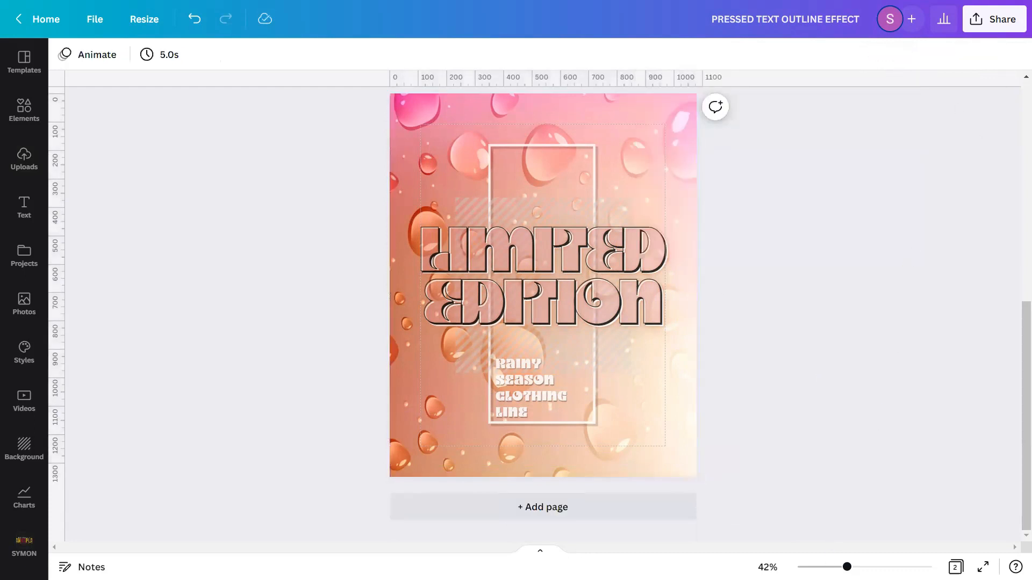
Inspect the poster up close and preview page 2 in full screen
mouse_move(847, 567)
mouse_down()
mouse_move(882, 567)
mouse_move(867, 566)
mouse_up()
drag(1016, 462, 1017, 501)
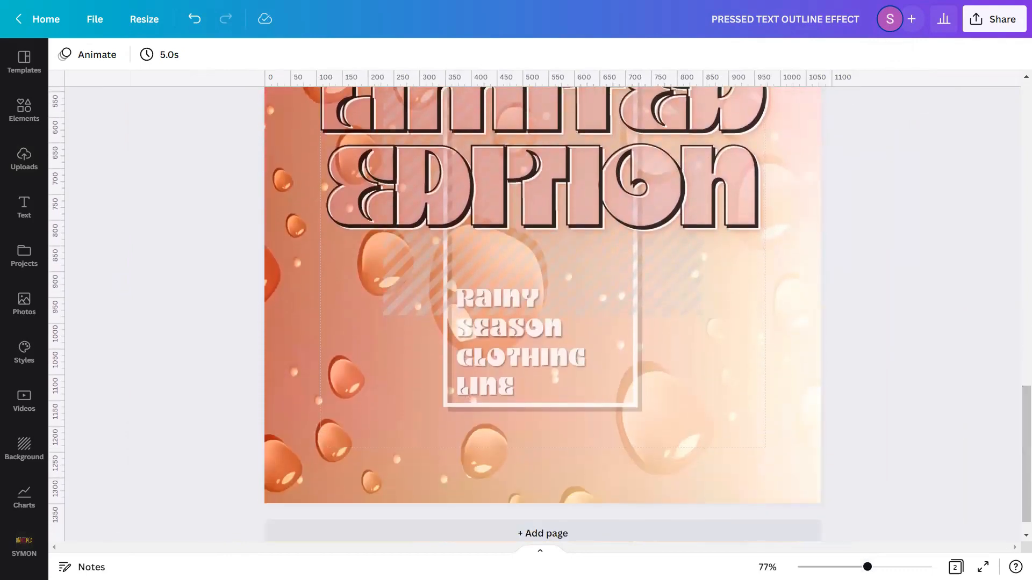
click(982, 567)
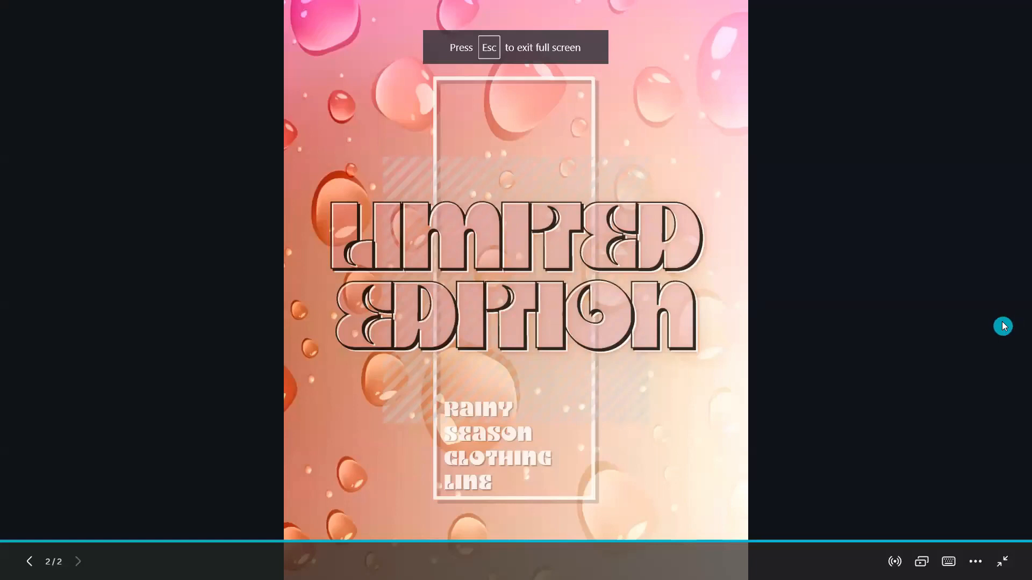